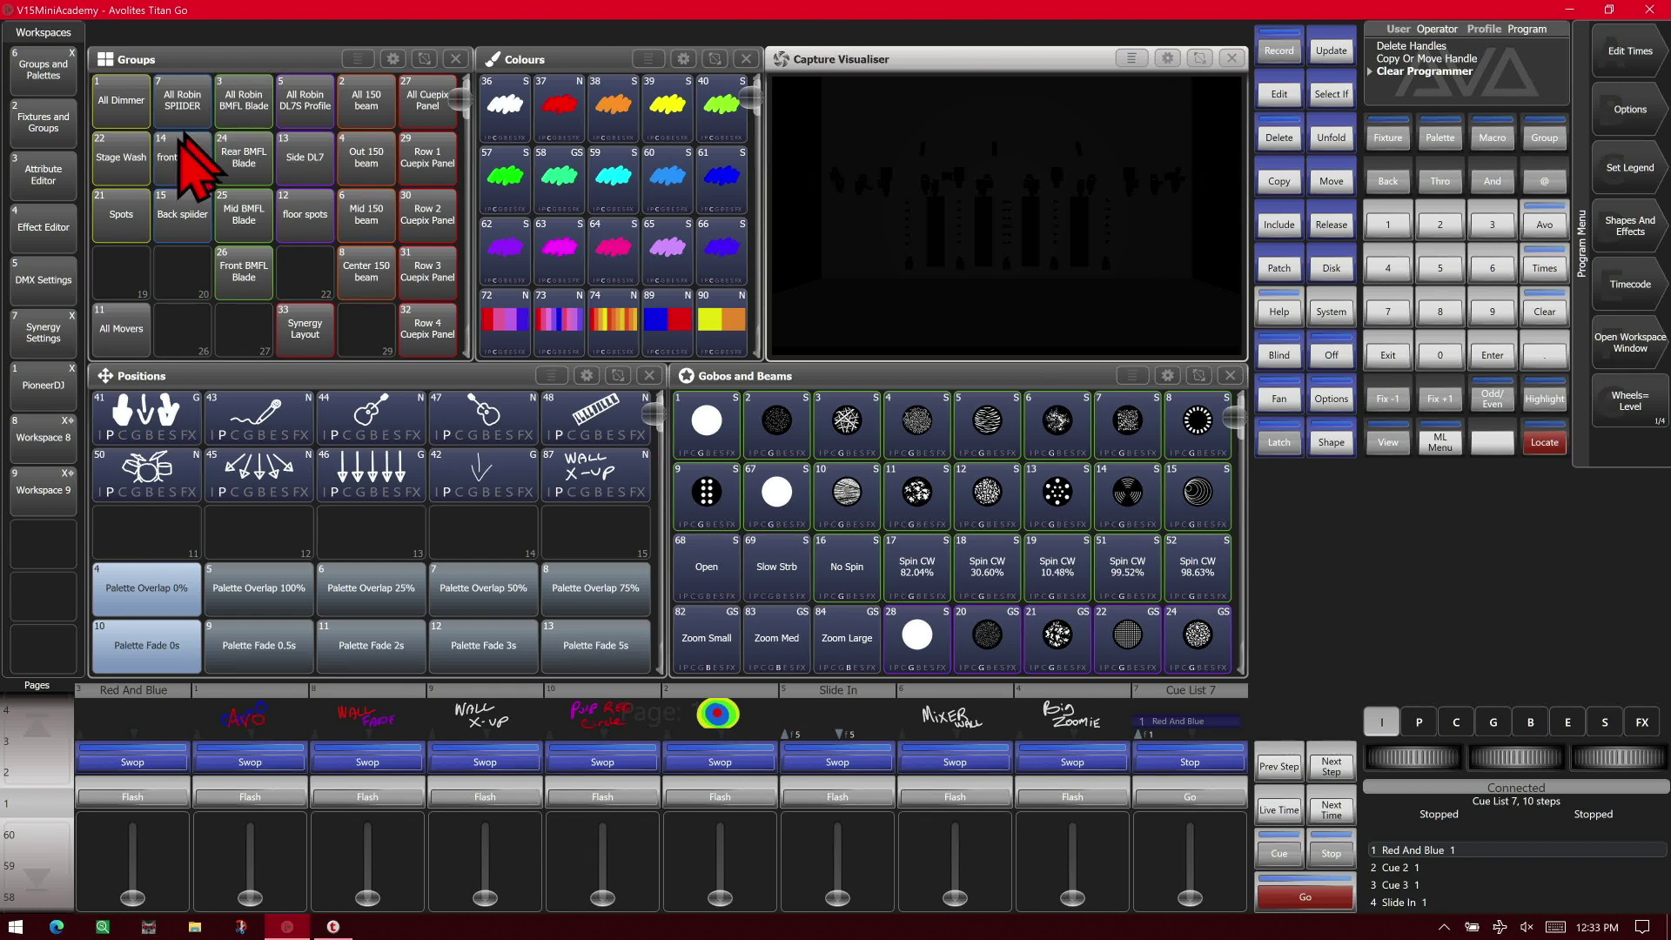
Locate the All Robin BMFL Blade group and apply the red colour, position palette 46, gobo palette 4 and Zoom Large
click(238, 104)
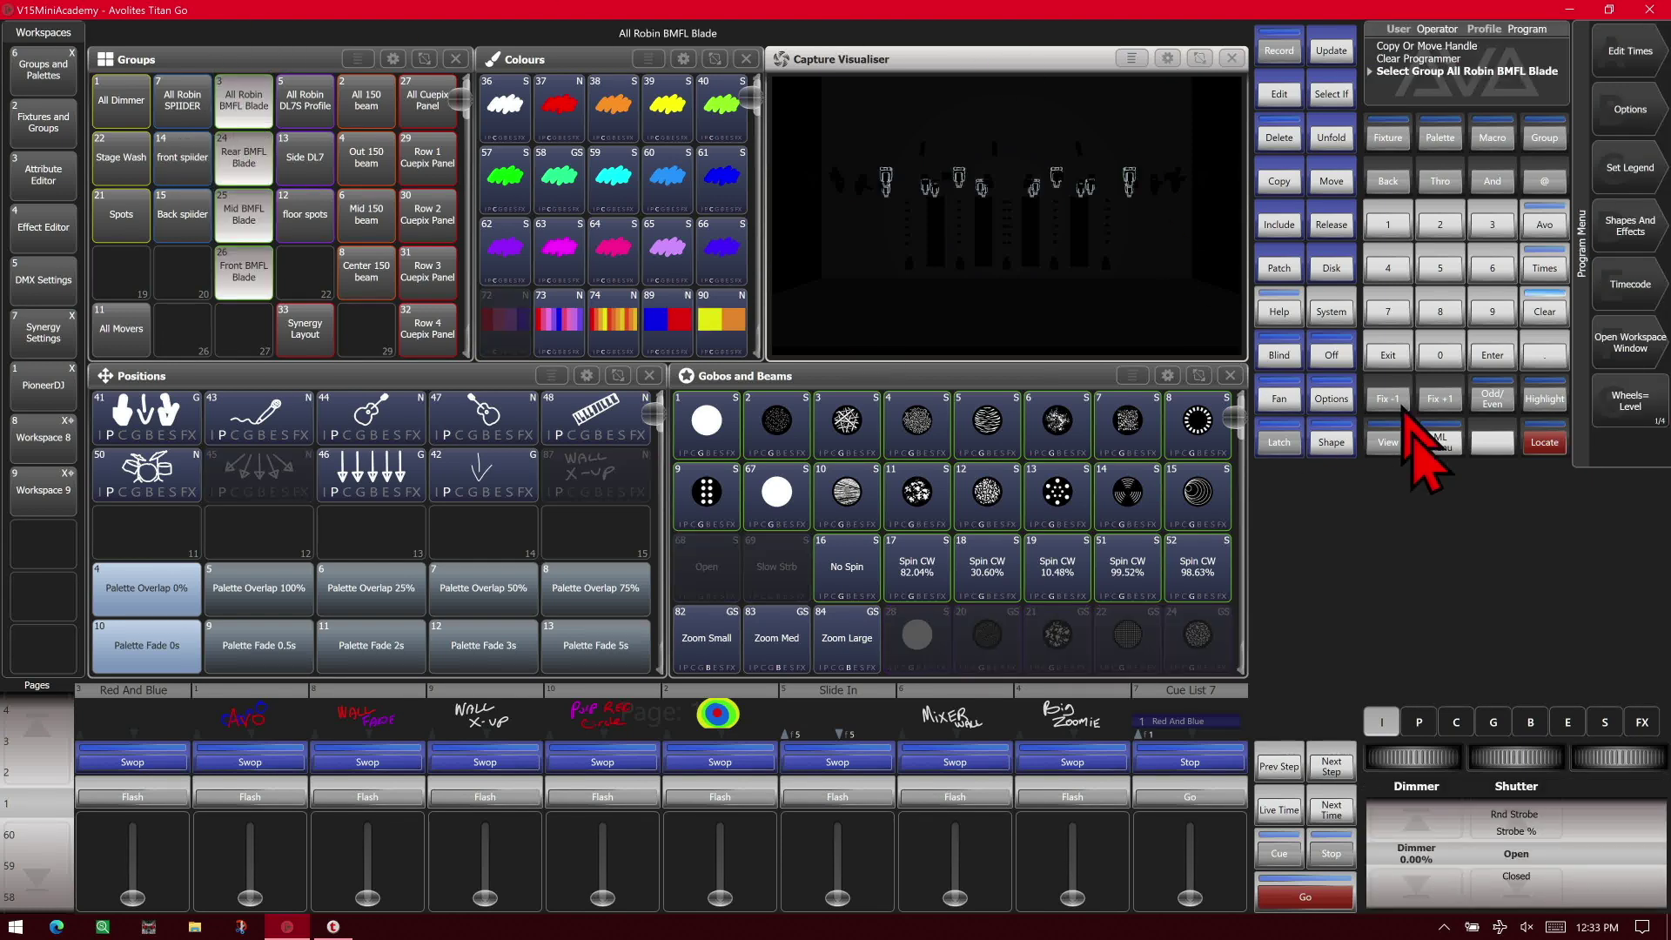
click(1545, 443)
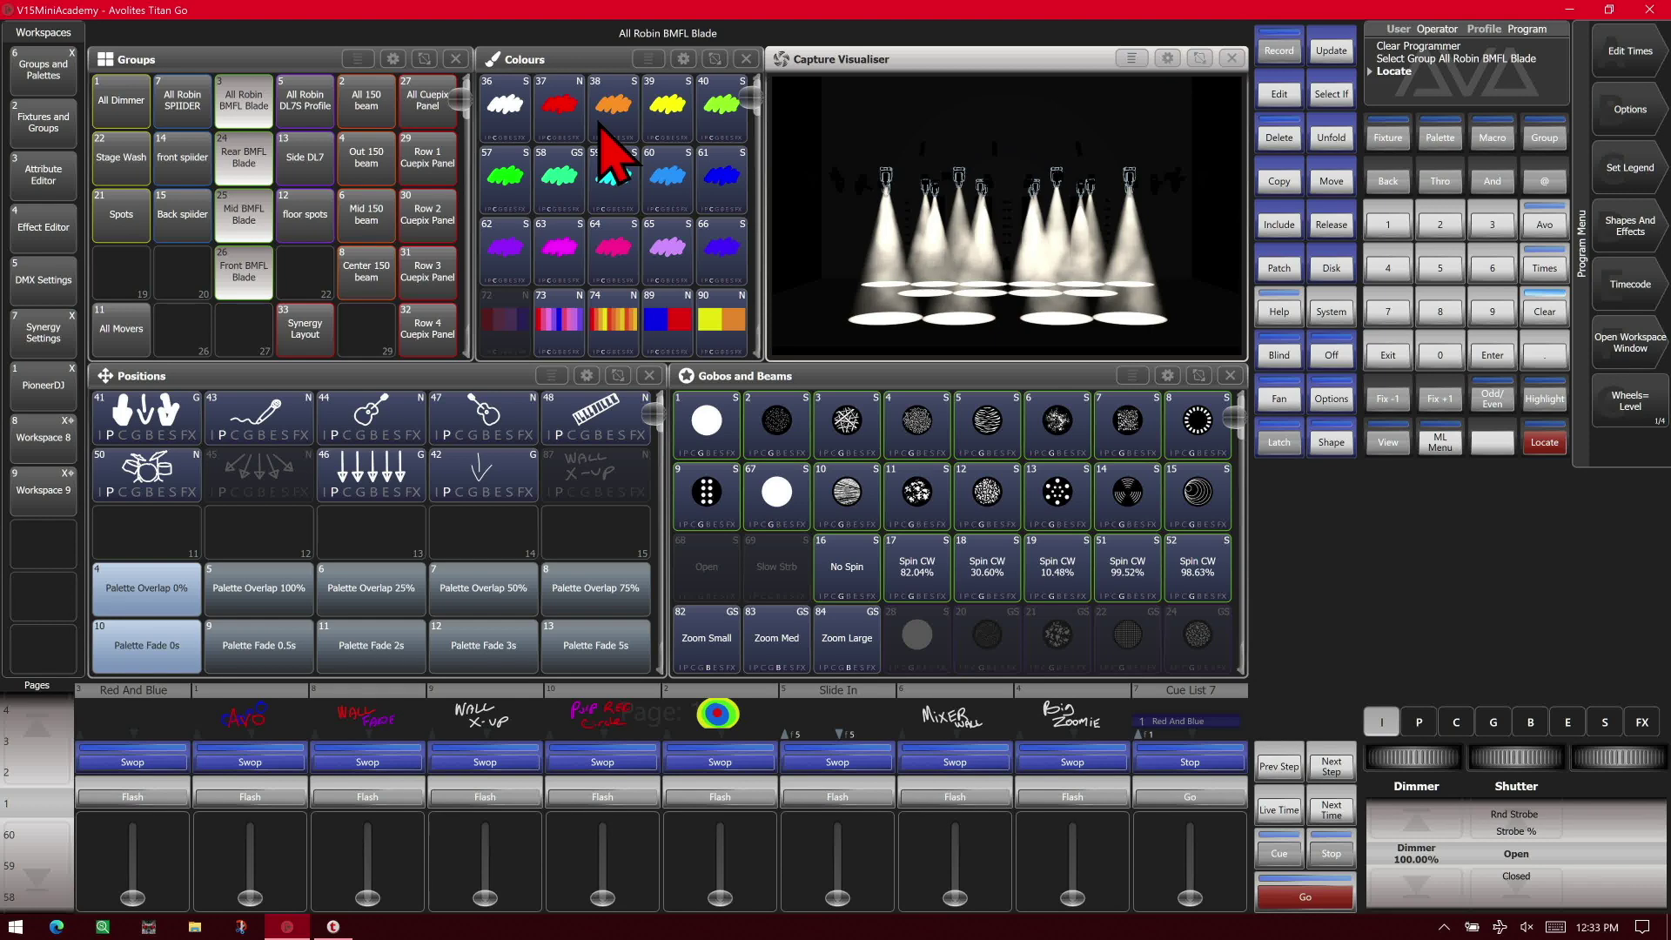
click(570, 113)
click(374, 474)
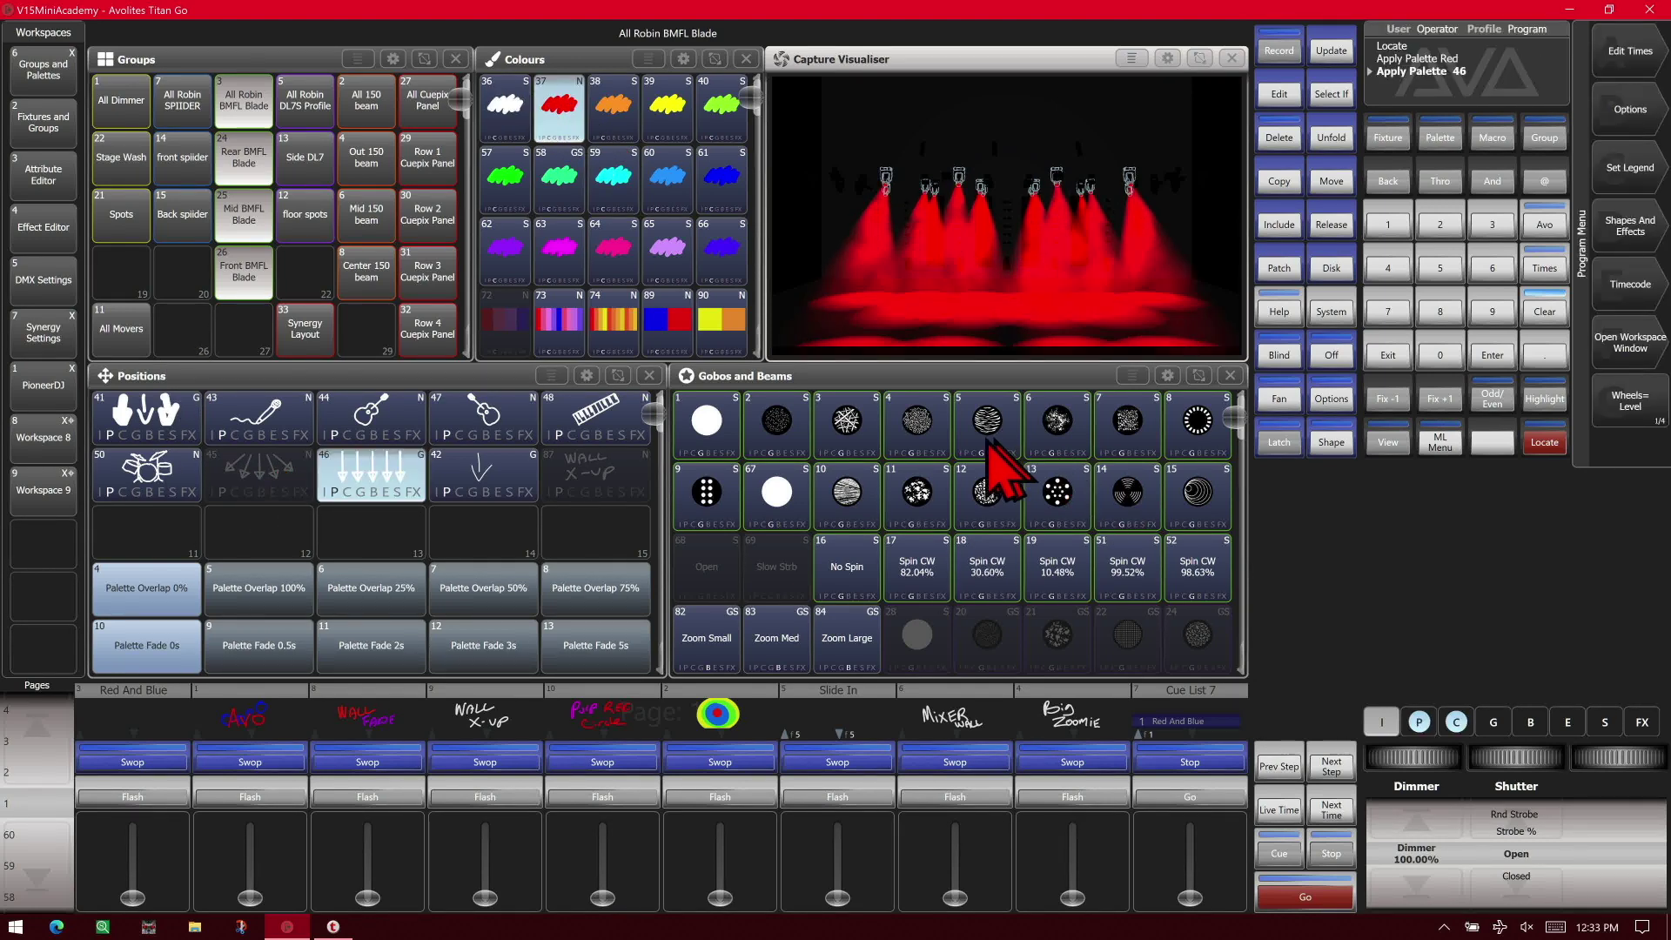
click(915, 436)
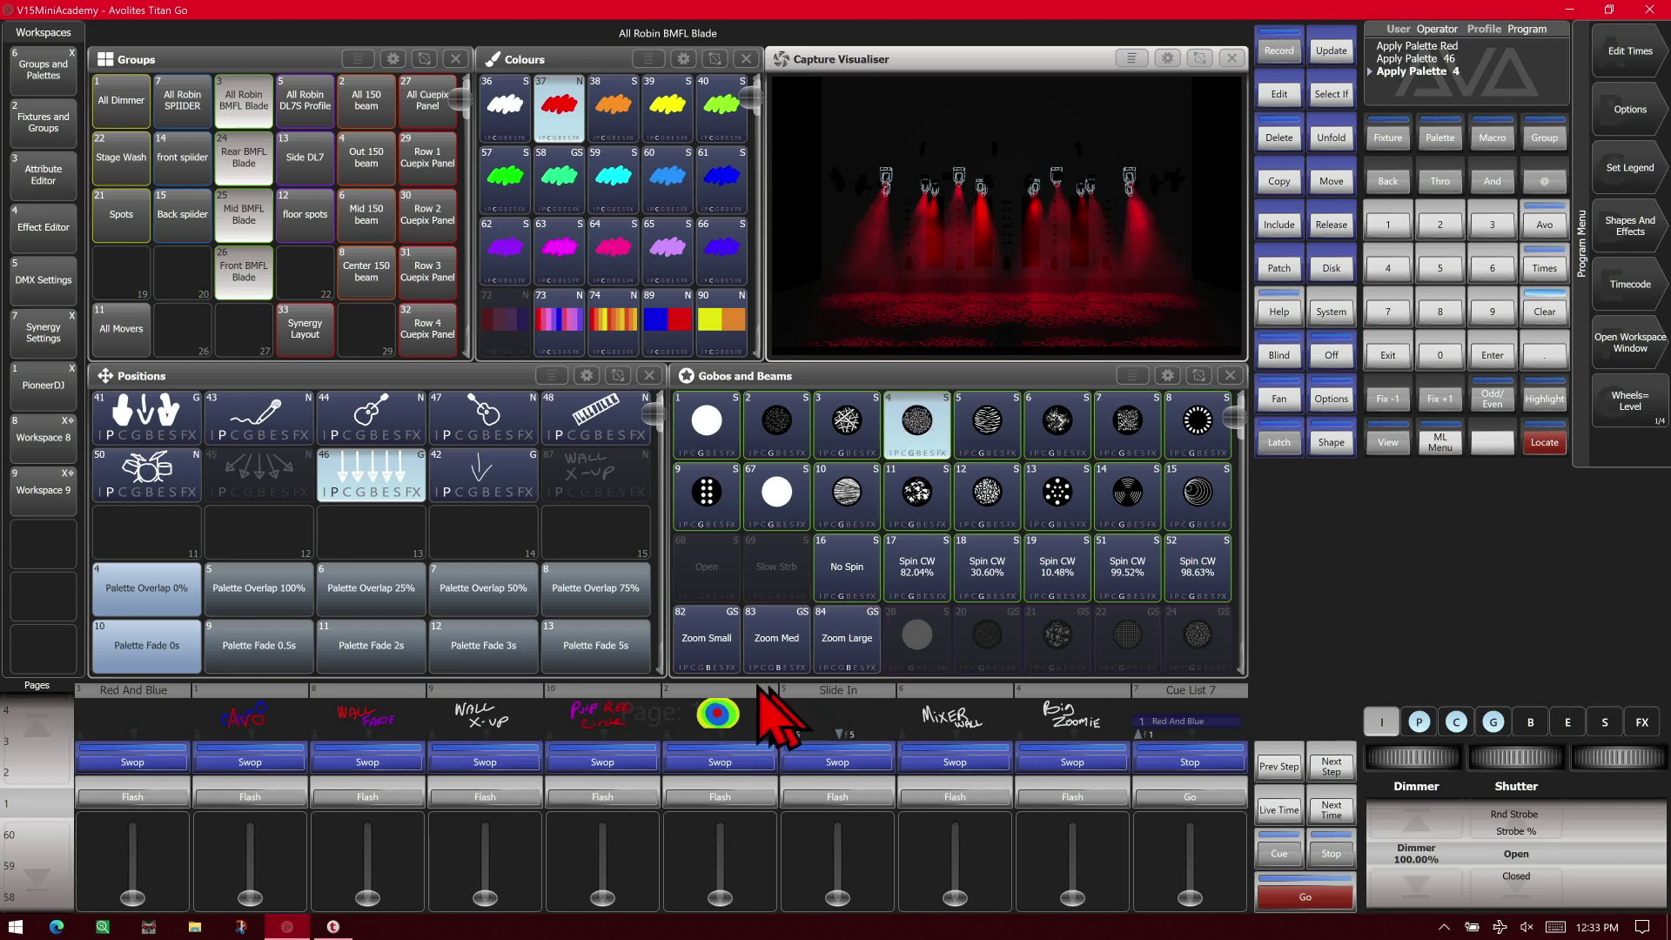
click(846, 653)
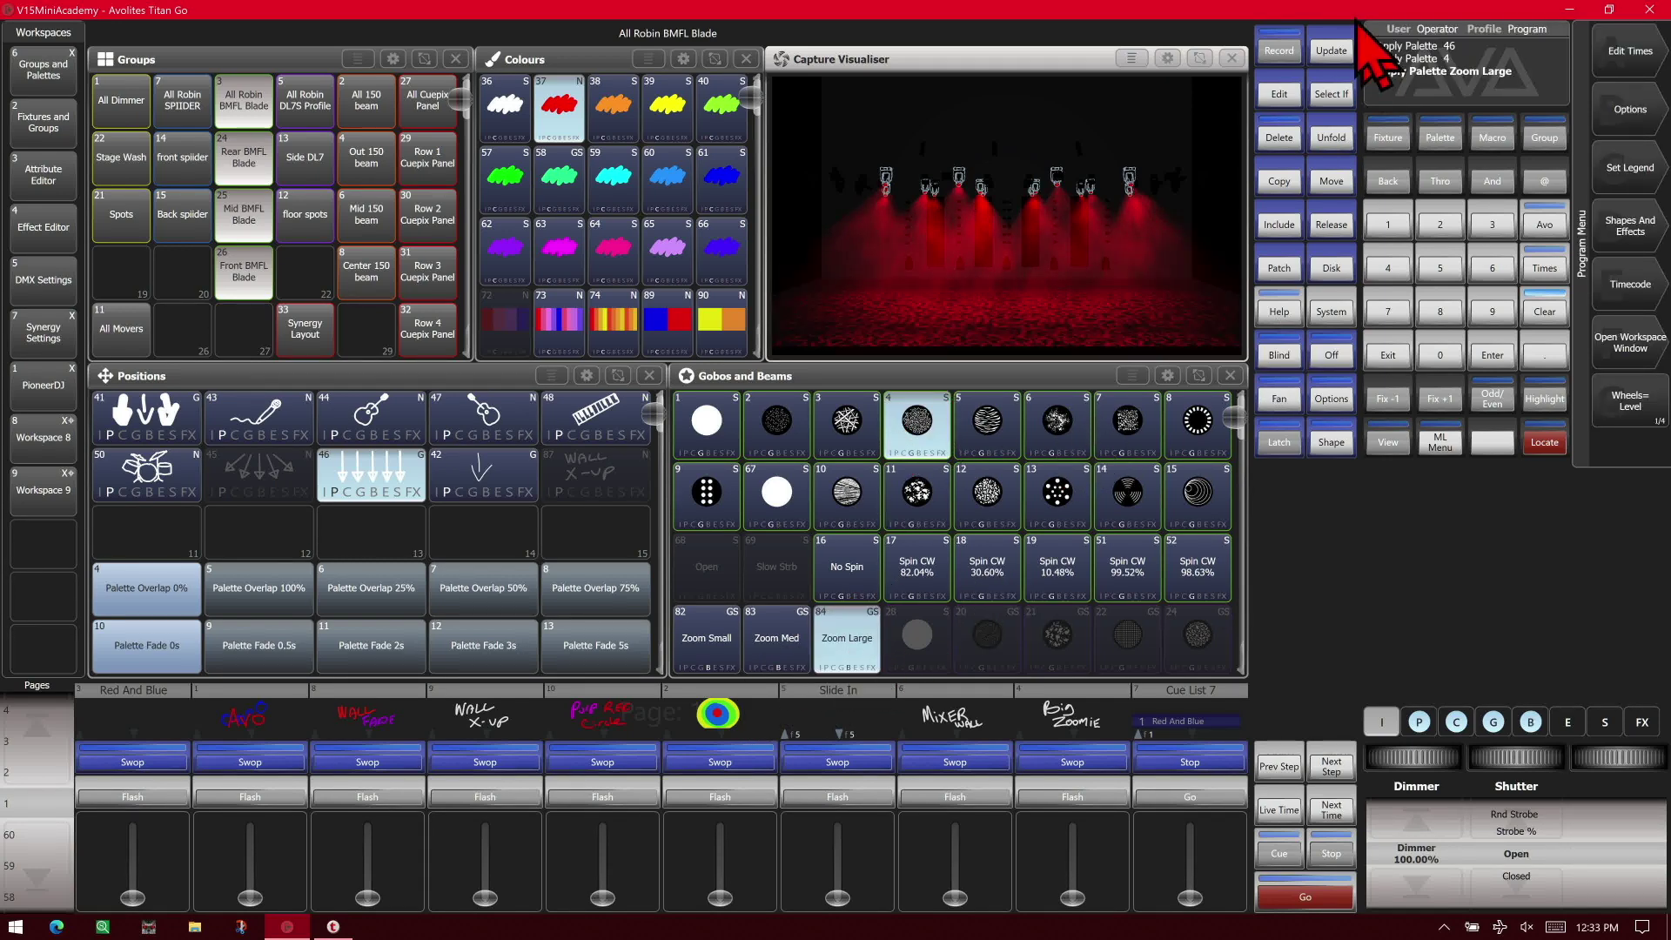
Record a normal (N) palette including pan and tilt, colour, gobo and beam into the third Positions row's last slot, and clear the programmer
click(1278, 49)
click(1440, 139)
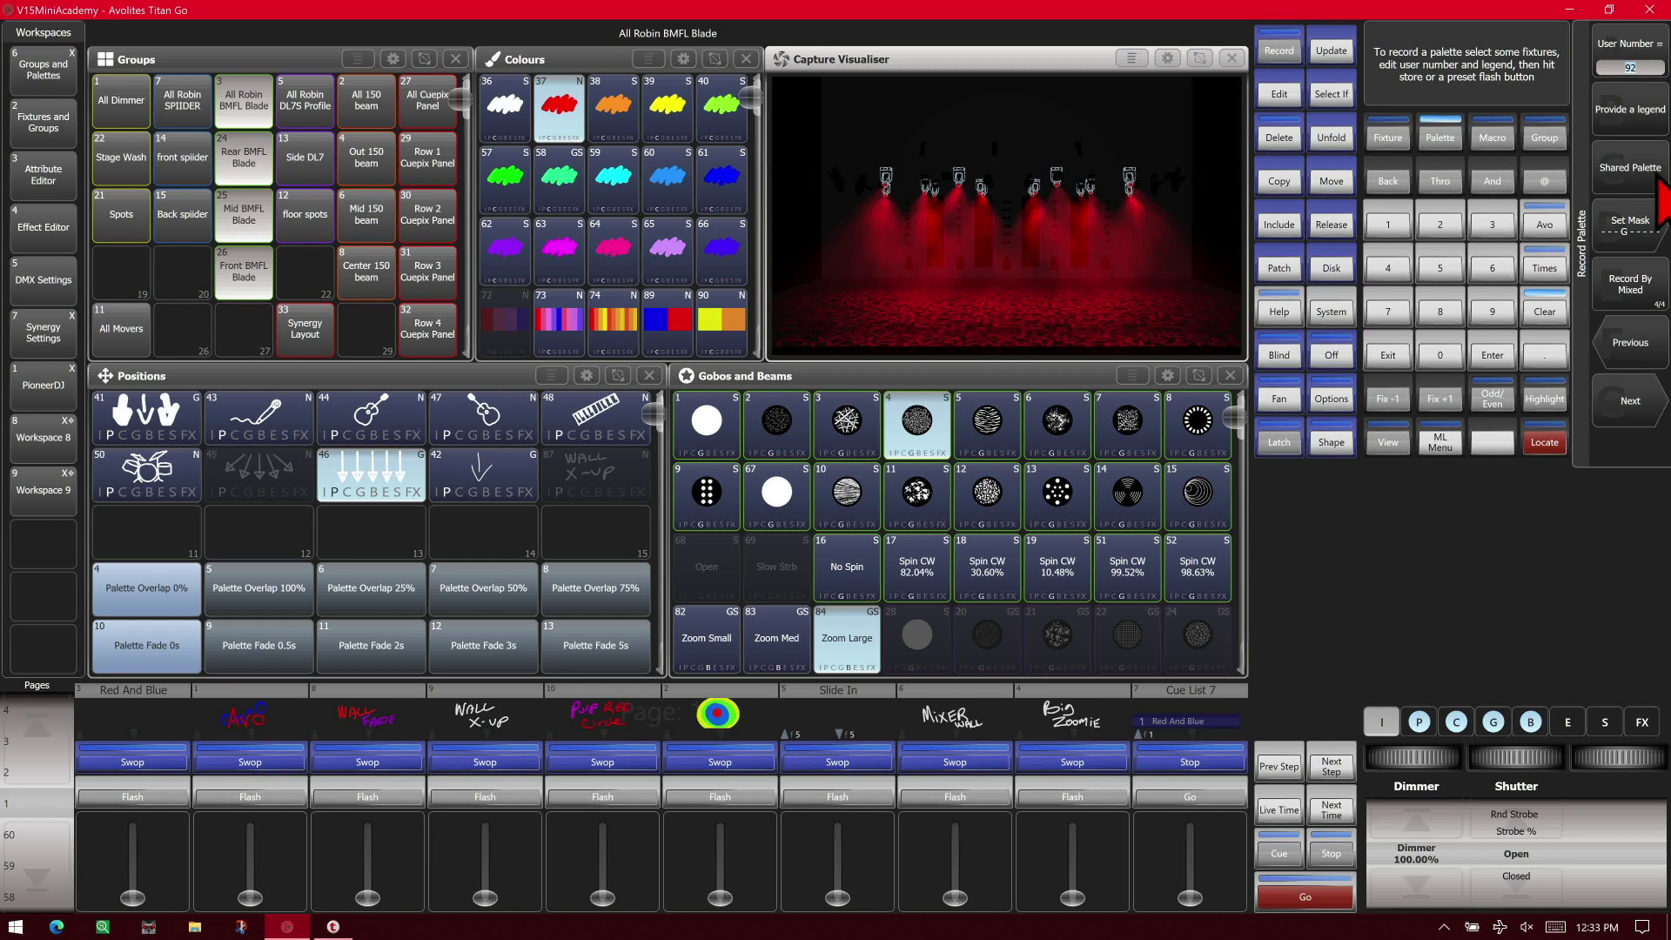
click(1656, 174)
click(1636, 226)
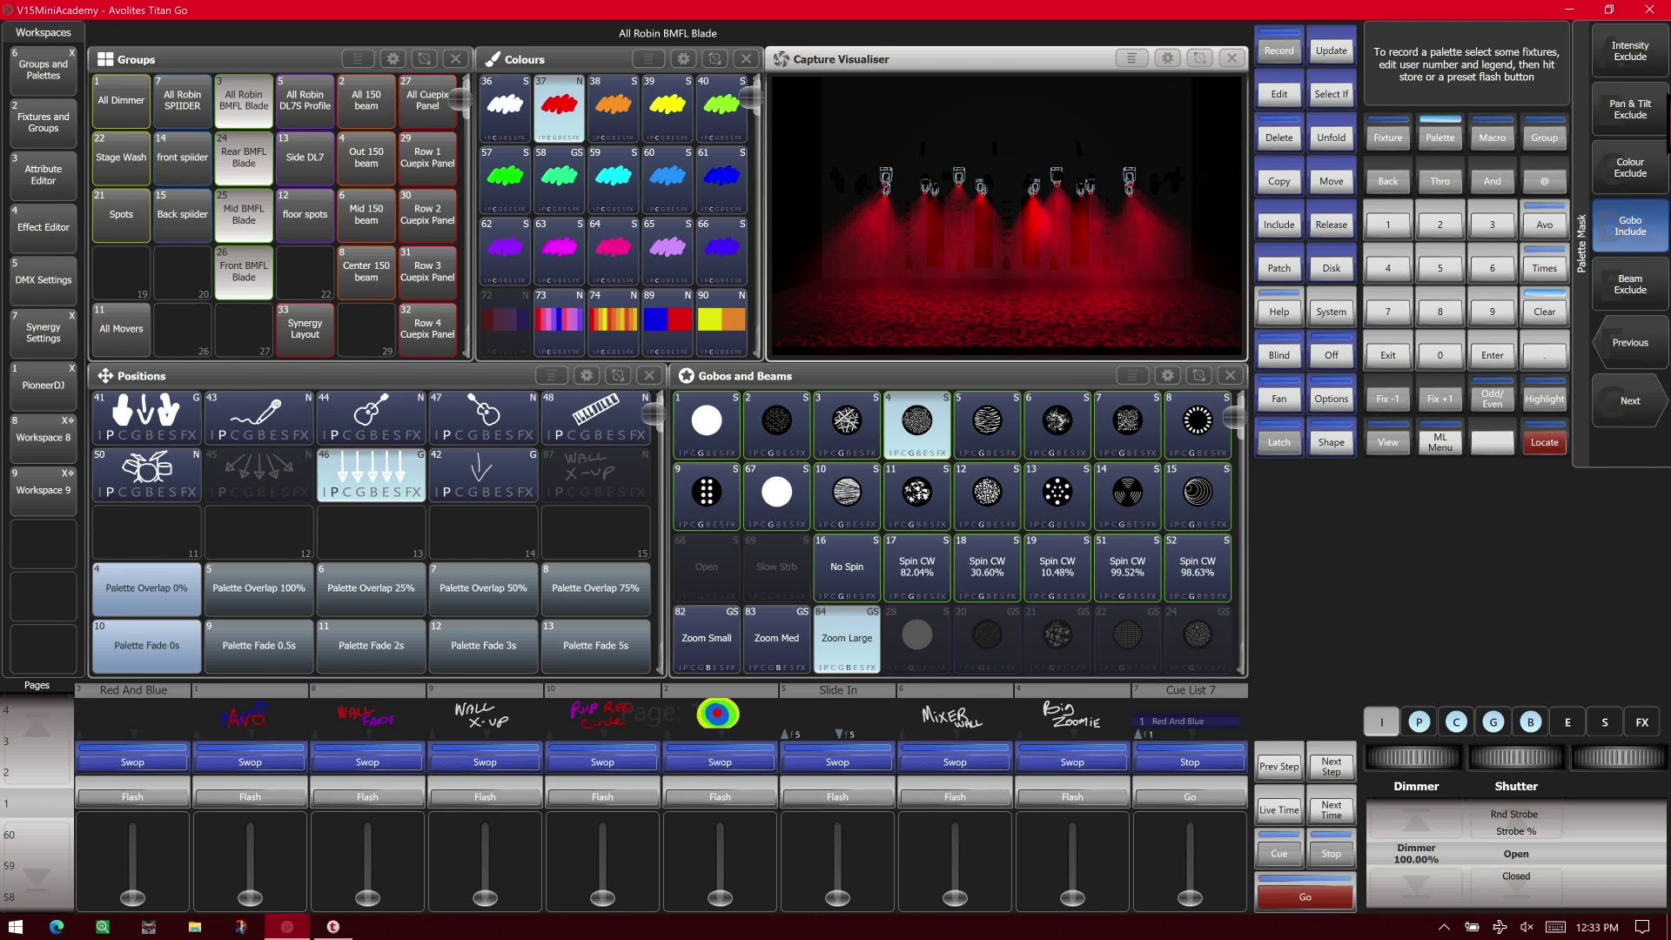
click(1636, 109)
click(1636, 167)
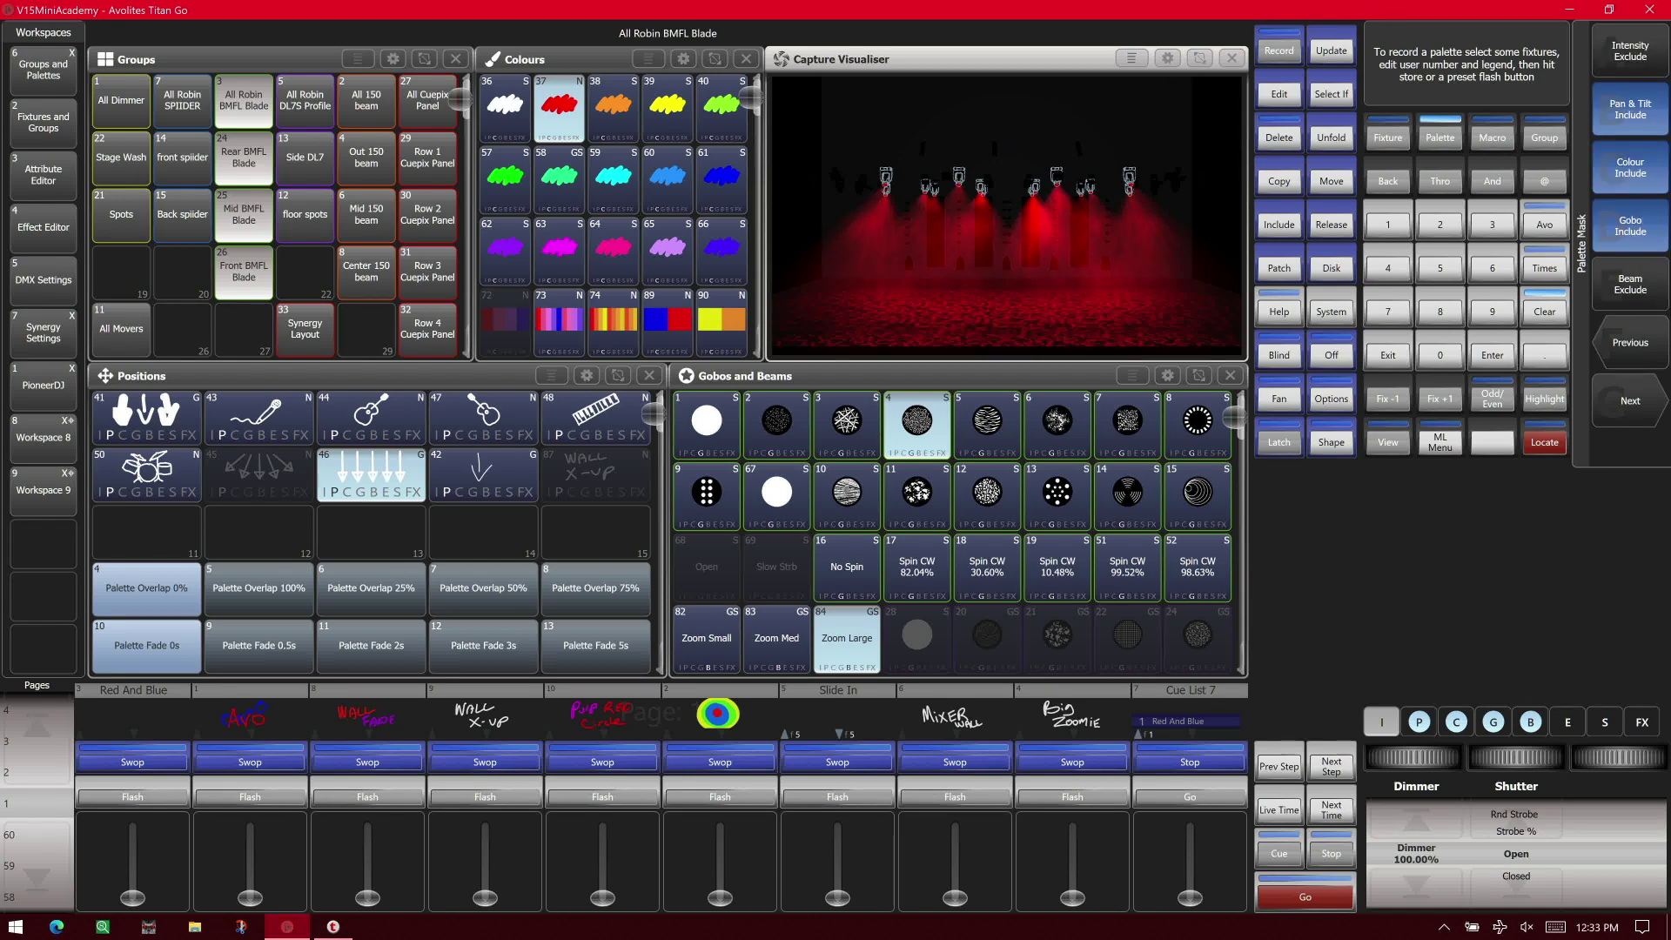
click(1652, 324)
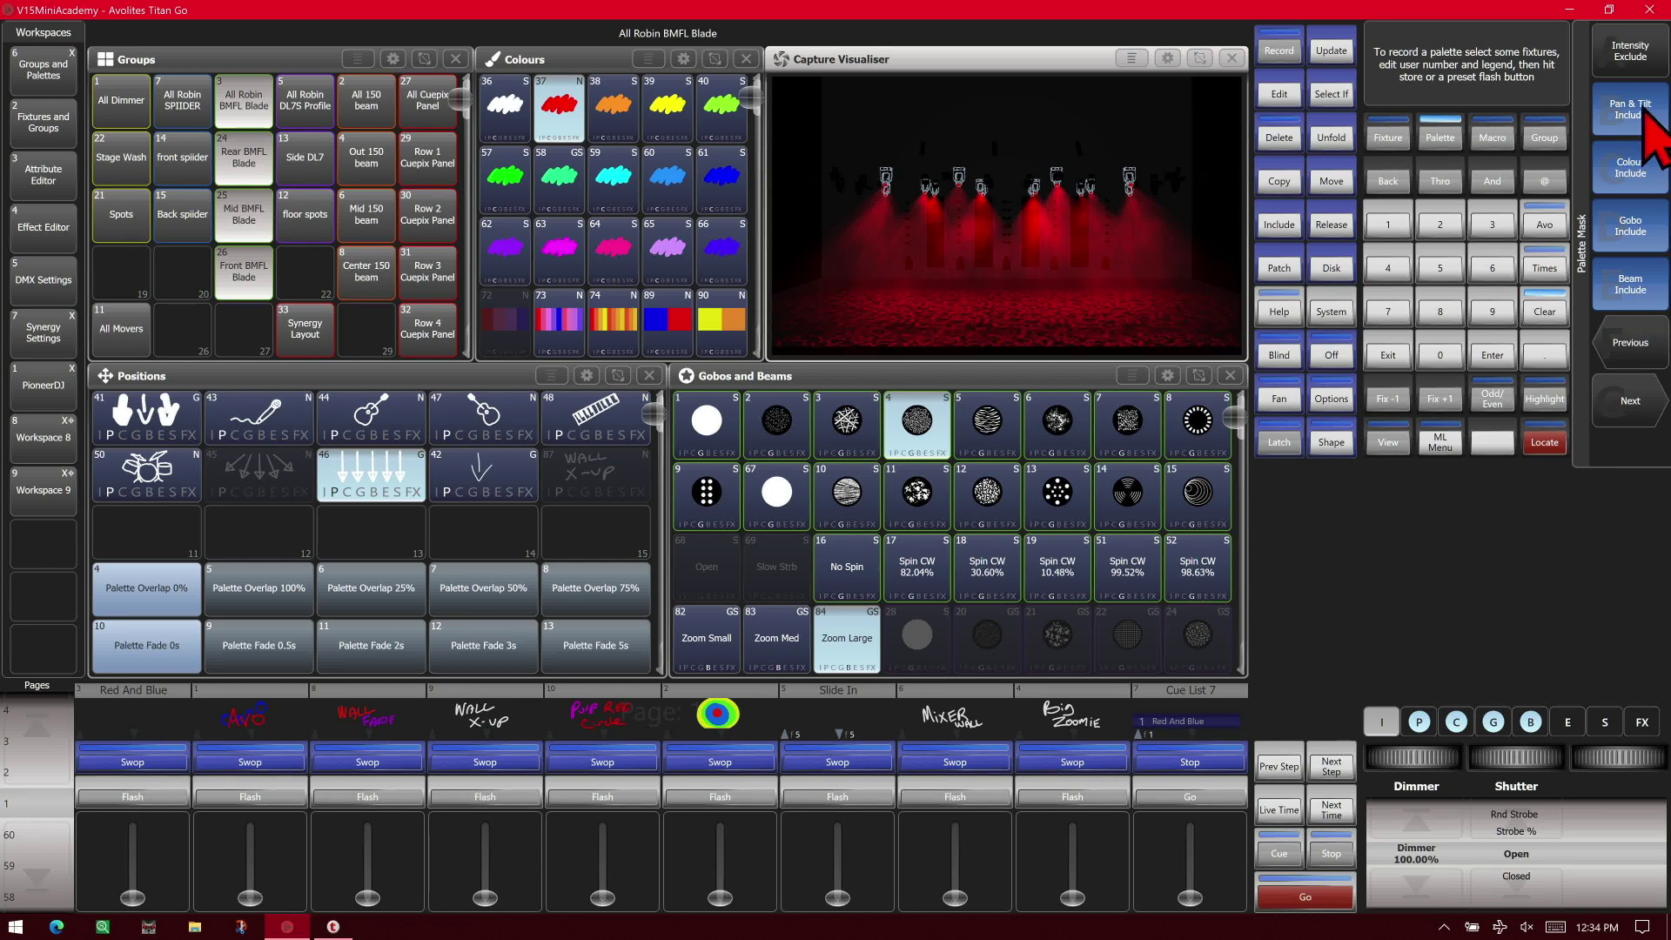
click(620, 533)
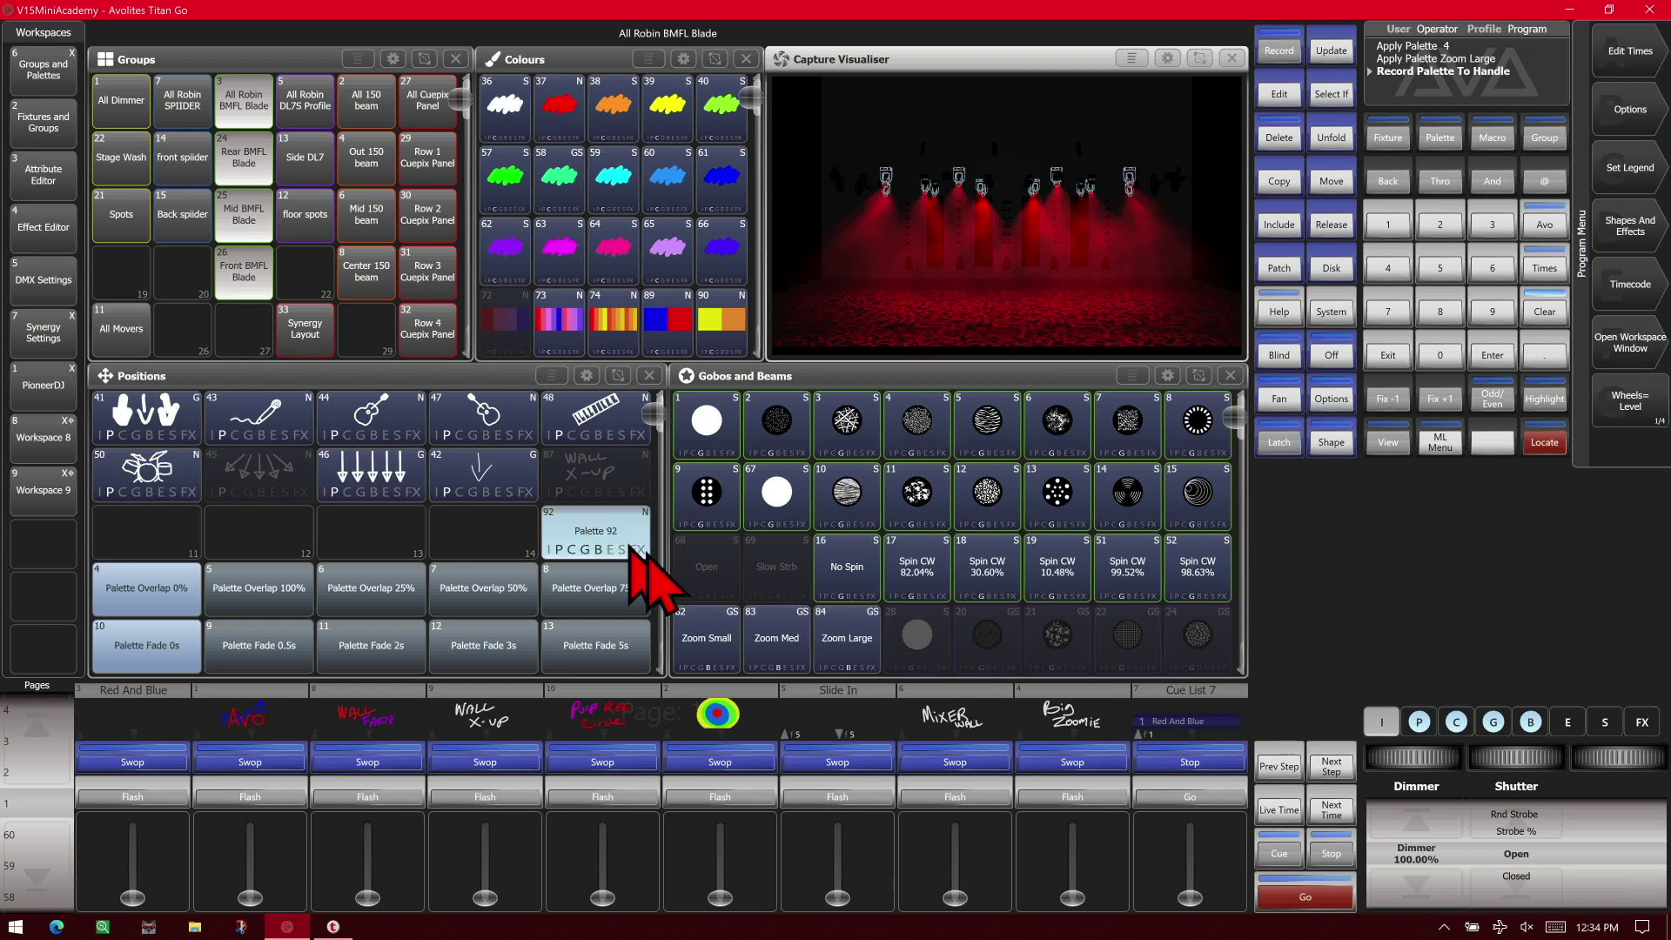
click(1545, 311)
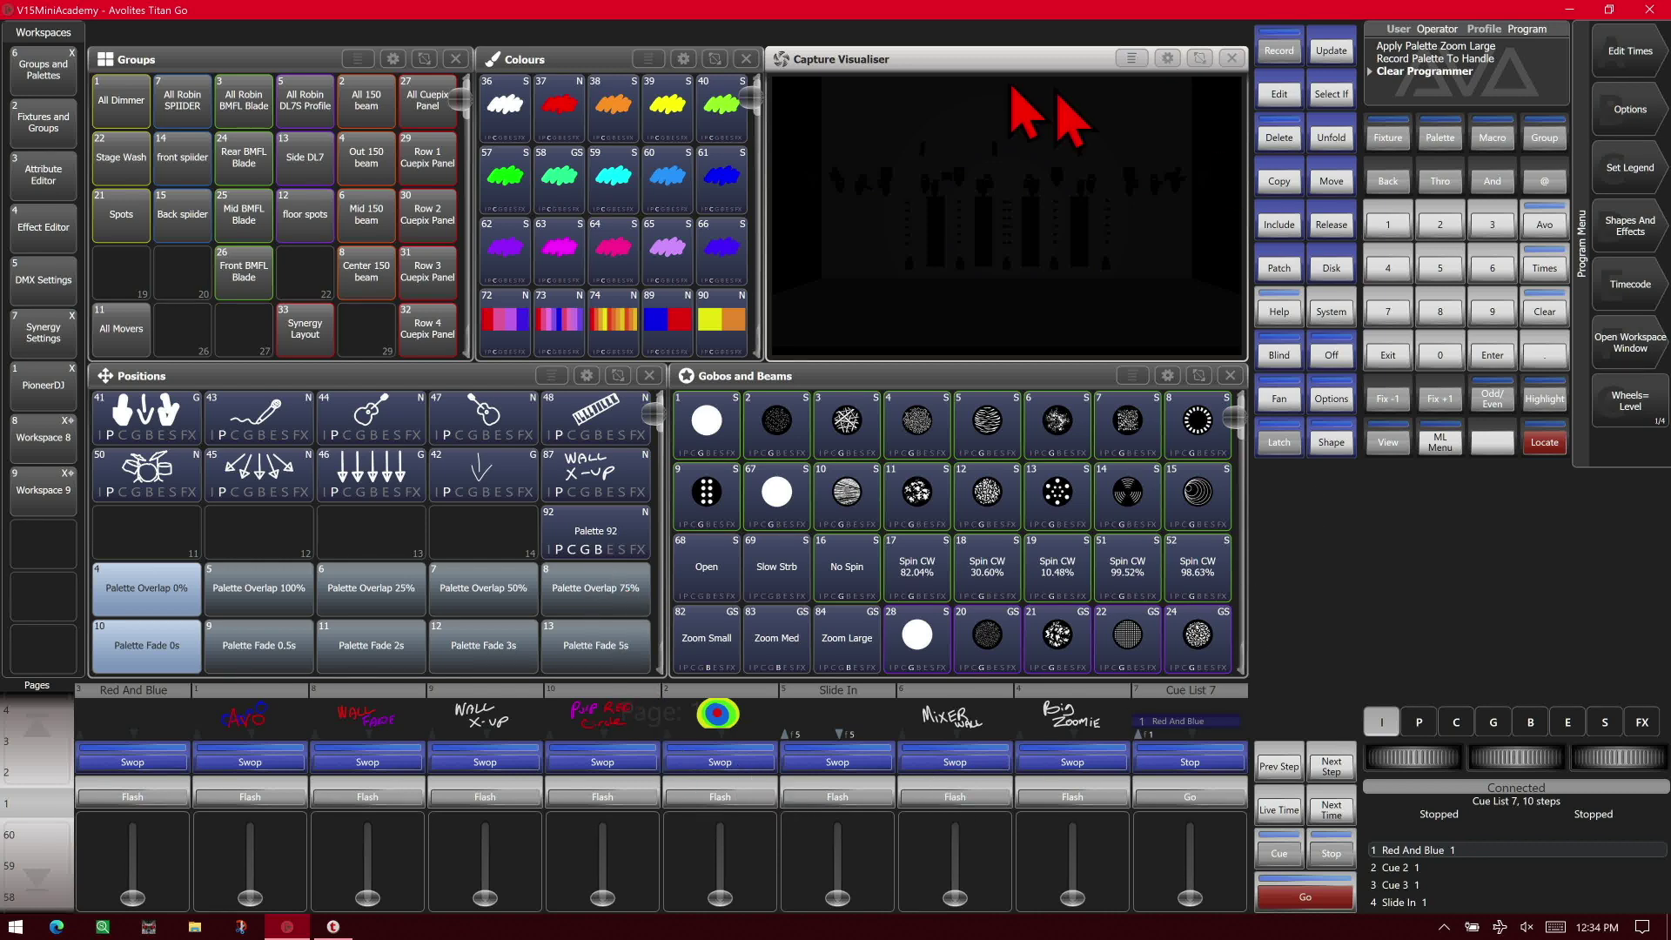
Locate the All Robin BMFL Blade group and recall Palette 92 on it
click(244, 122)
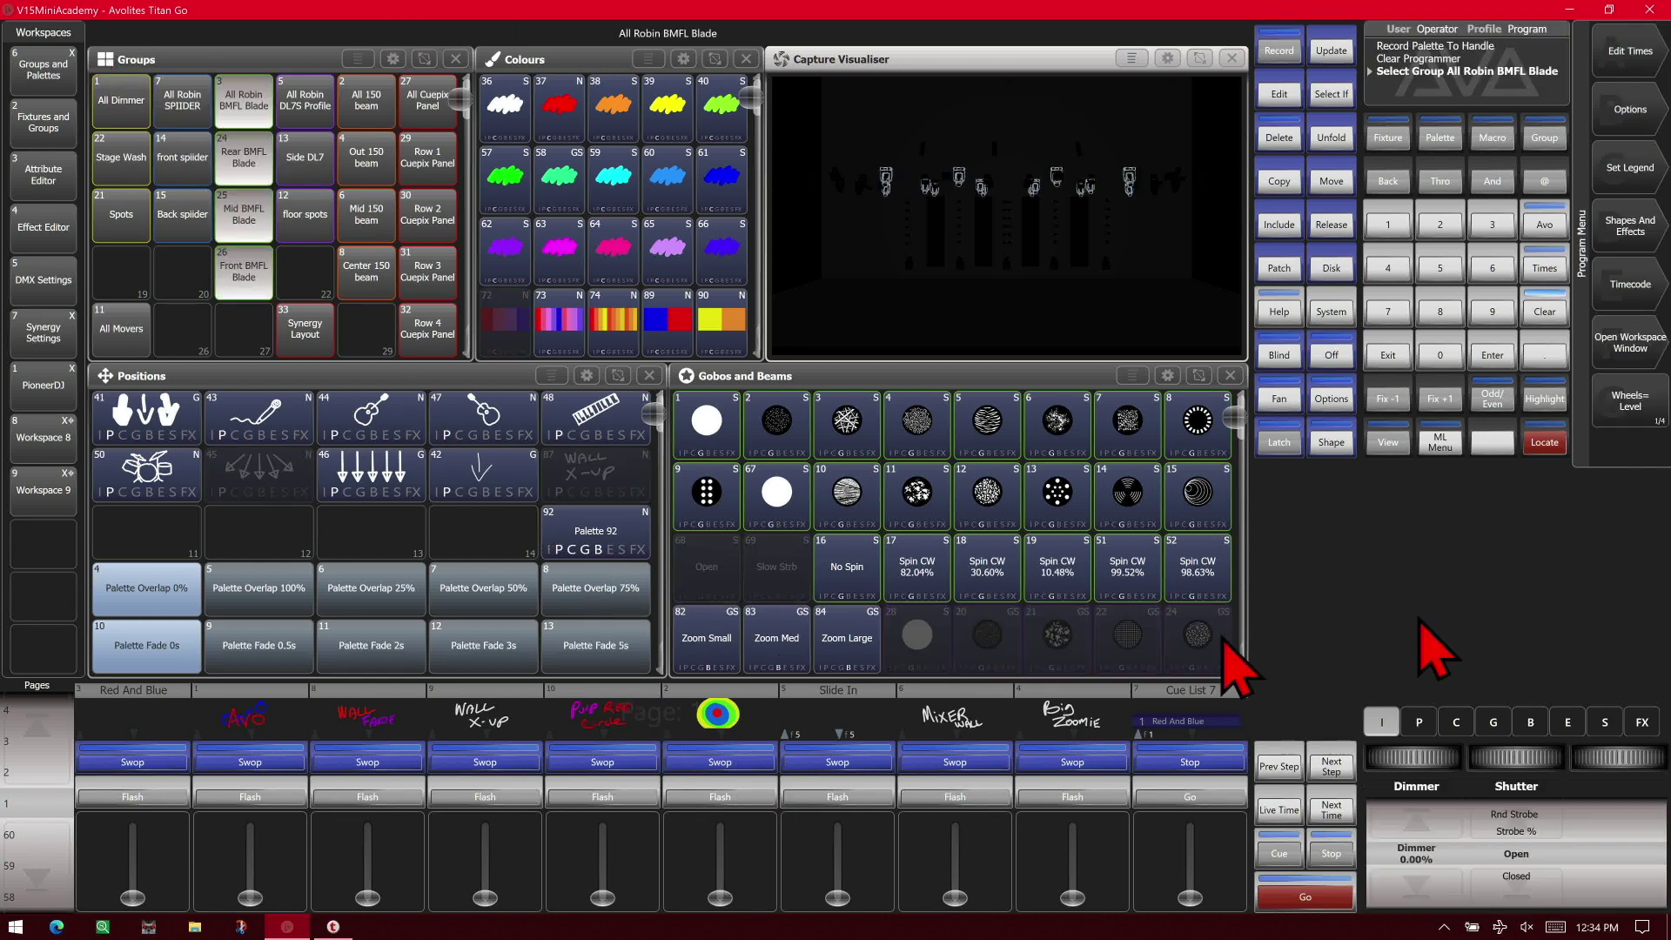
click(1542, 443)
click(585, 549)
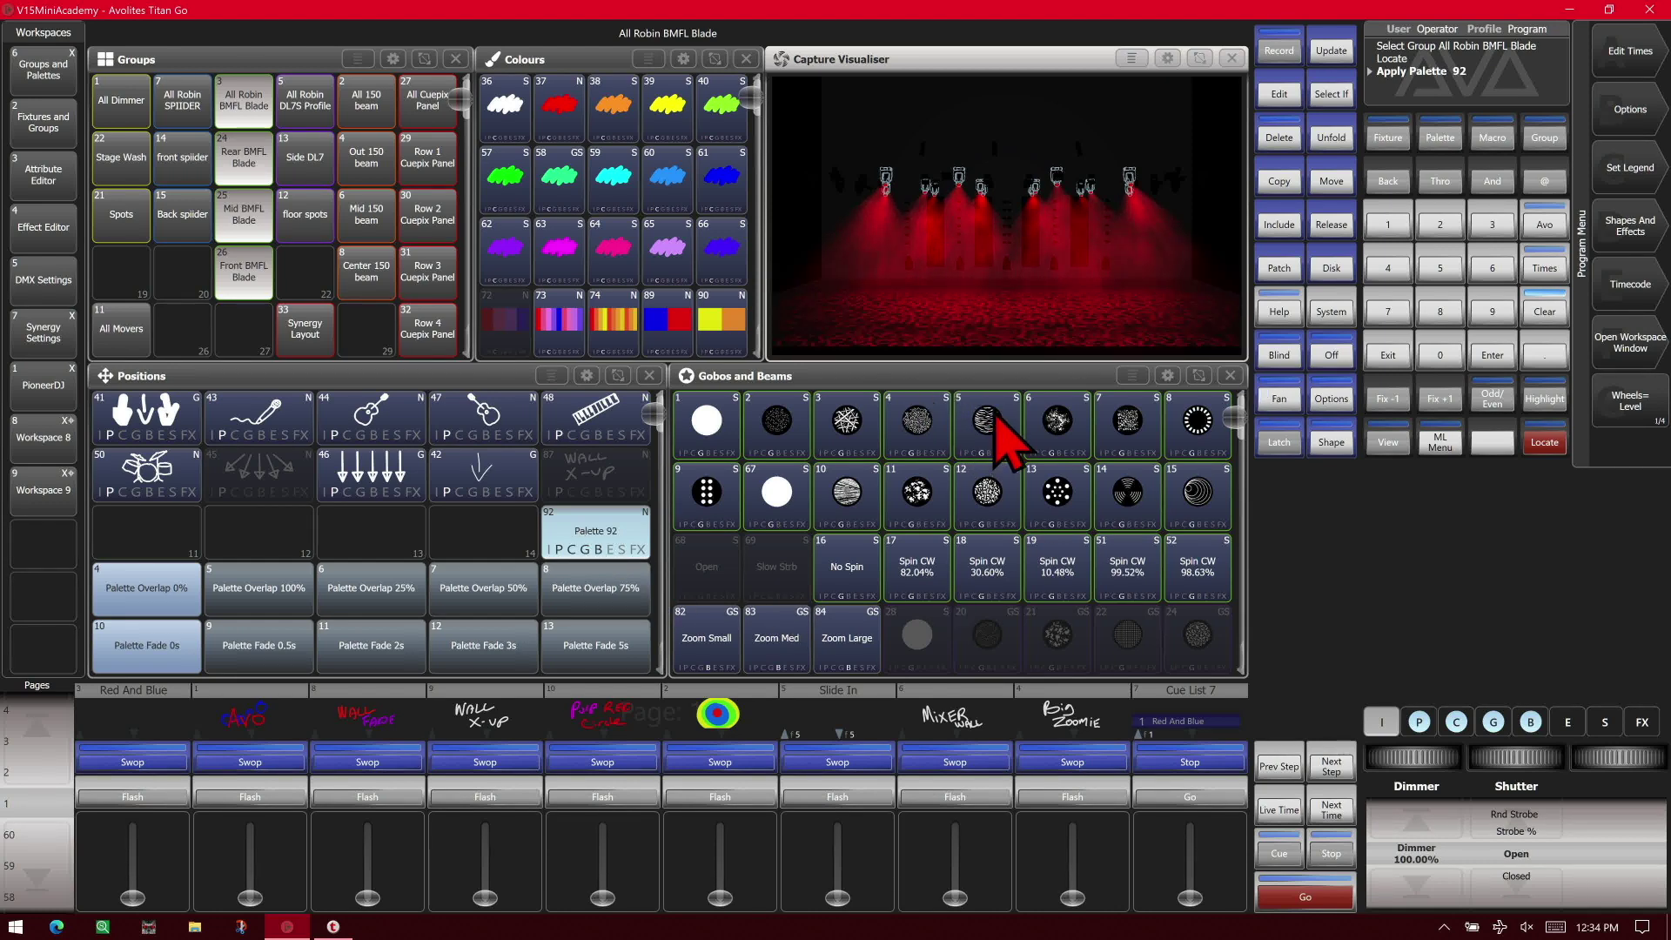
Locate the BMFL Blades again, set their shutter to Strobe 100% and their yellow colour mix to 100%
click(1545, 446)
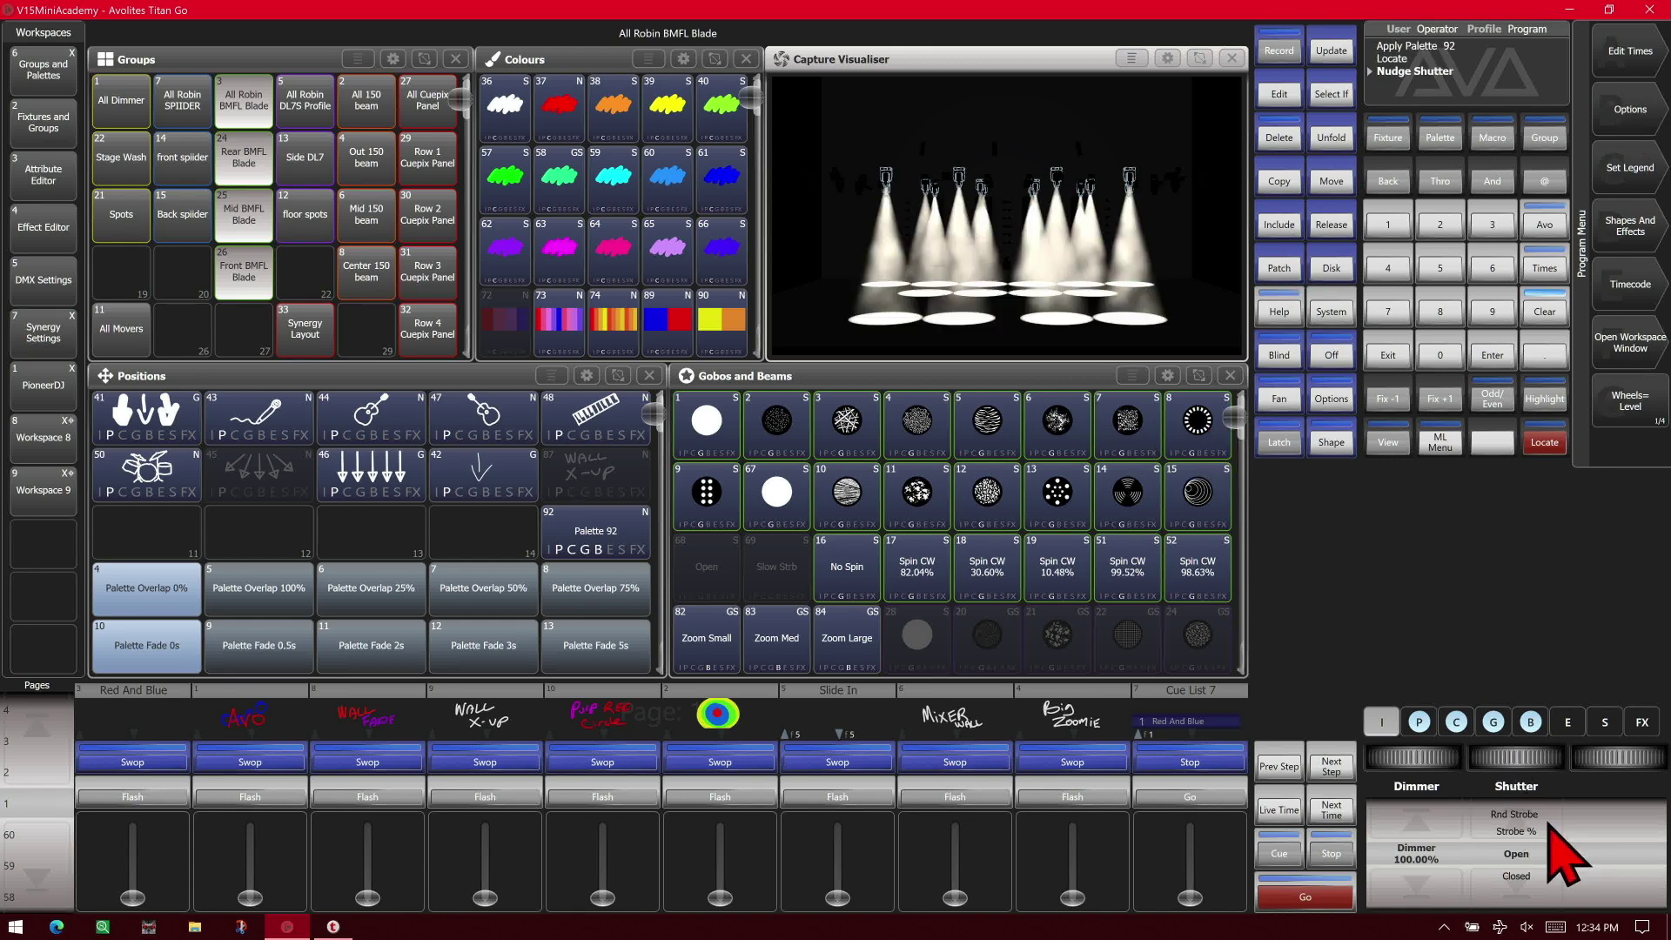
scroll(1550, 827, up, 1)
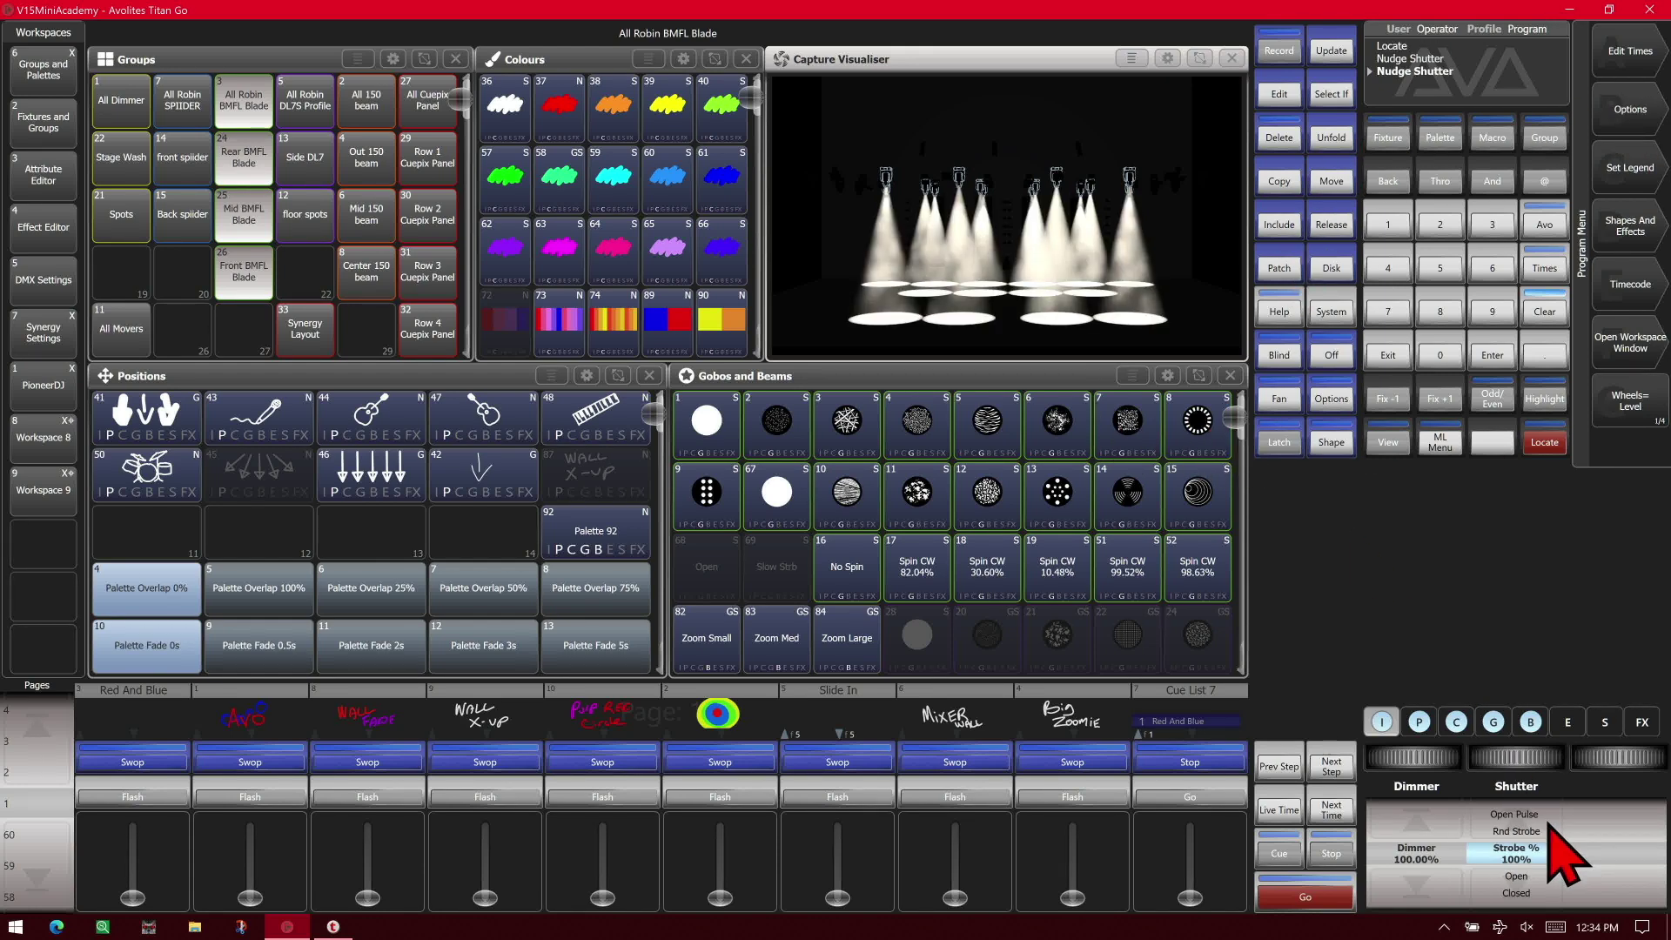
click(1457, 726)
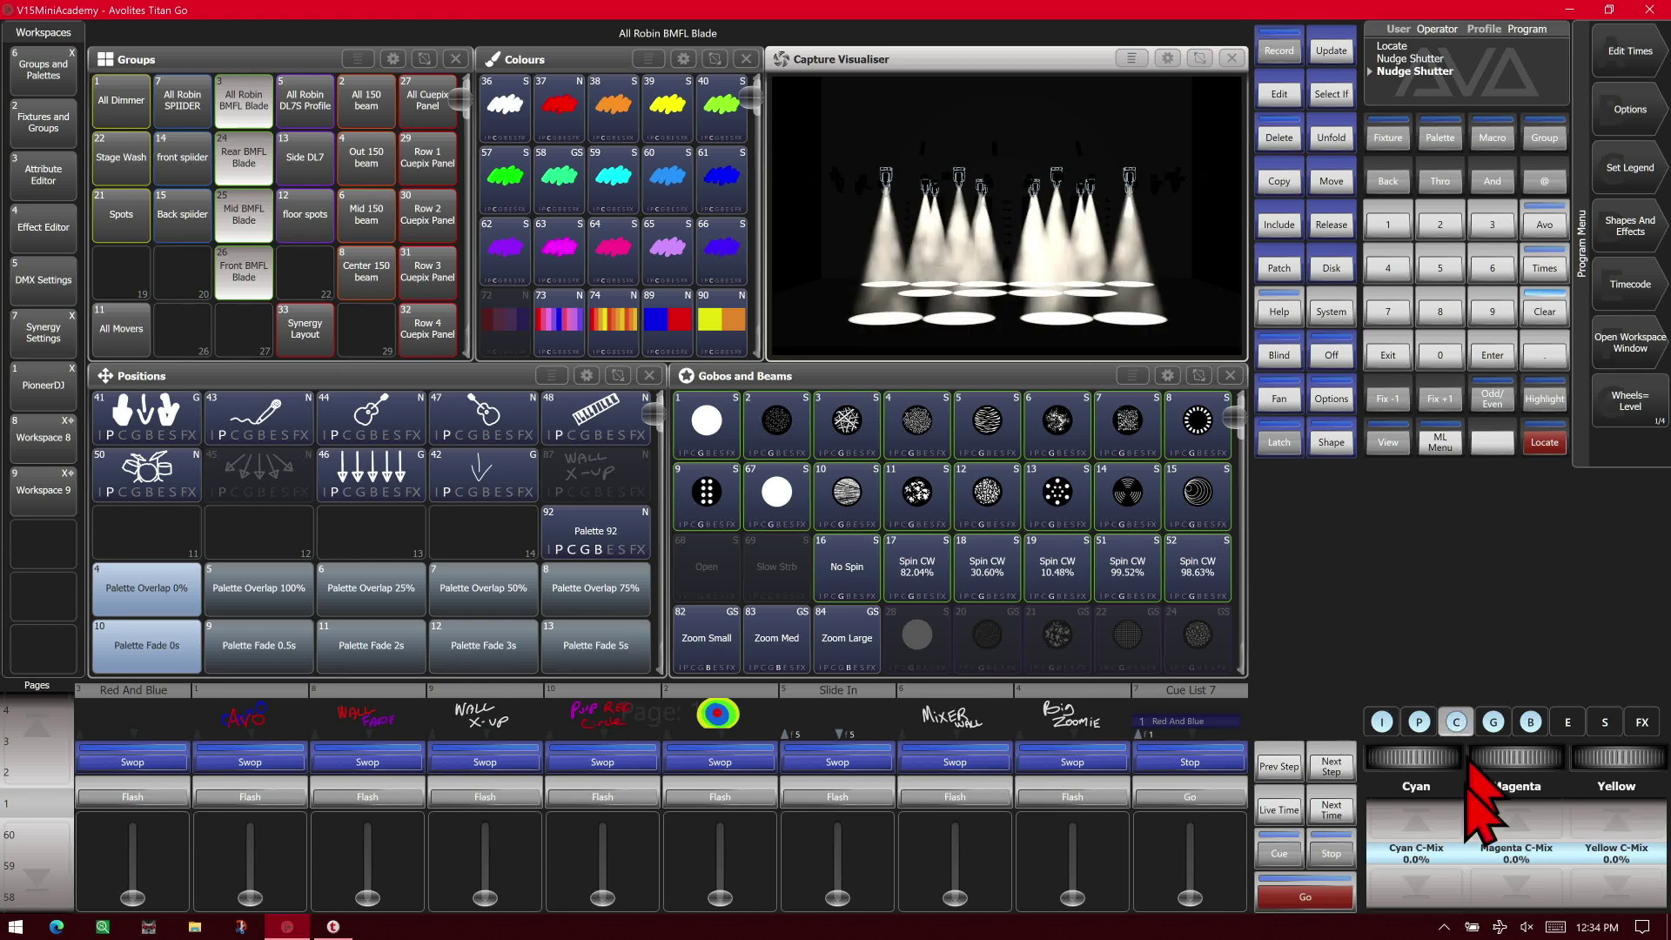
scroll(1517, 896, down, 1)
scroll(1642, 835, up, 2)
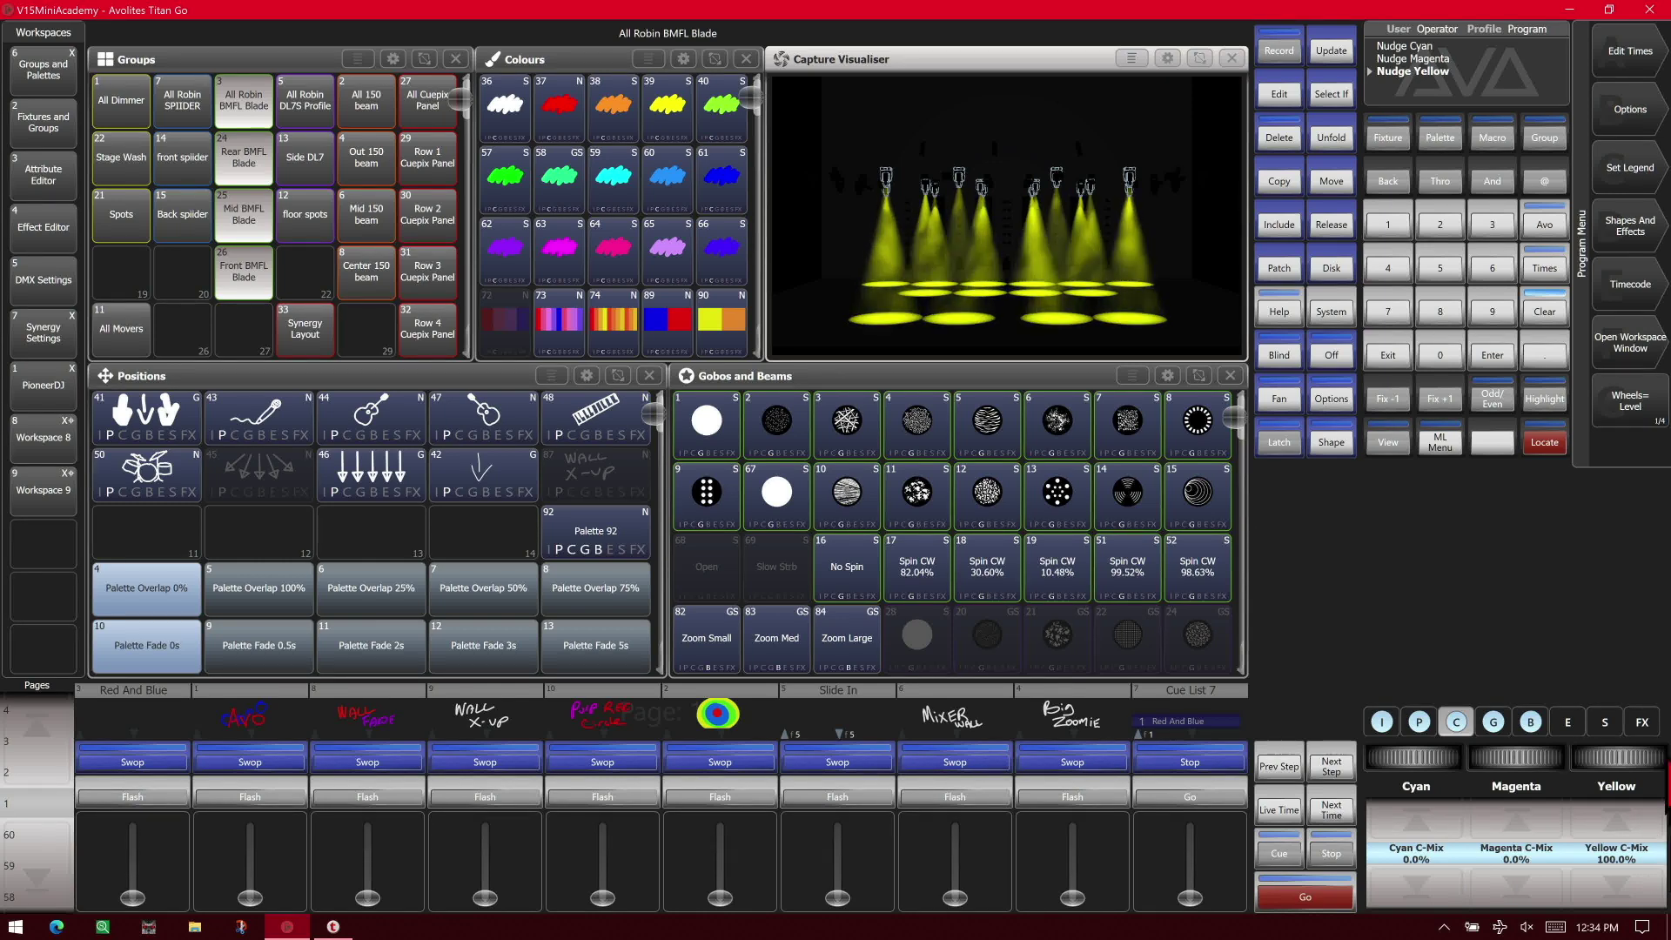
Set the BMFL Blades' Gobo 1 to Gobo 4 and their tilt to 64.01%
click(1494, 724)
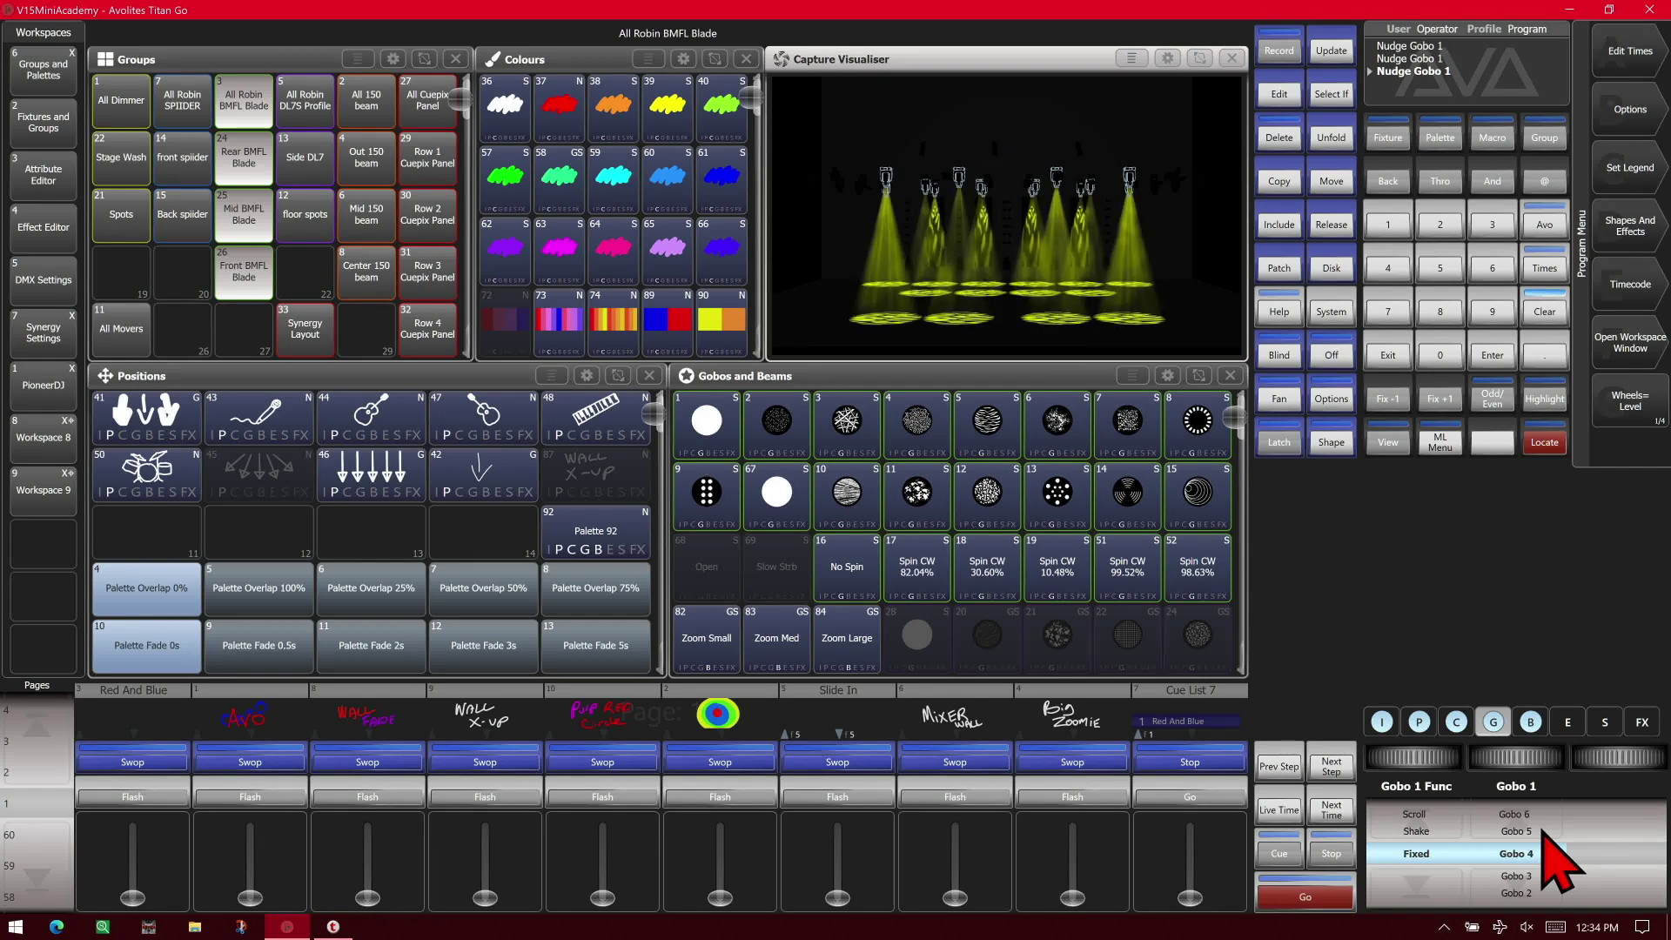
click(1419, 722)
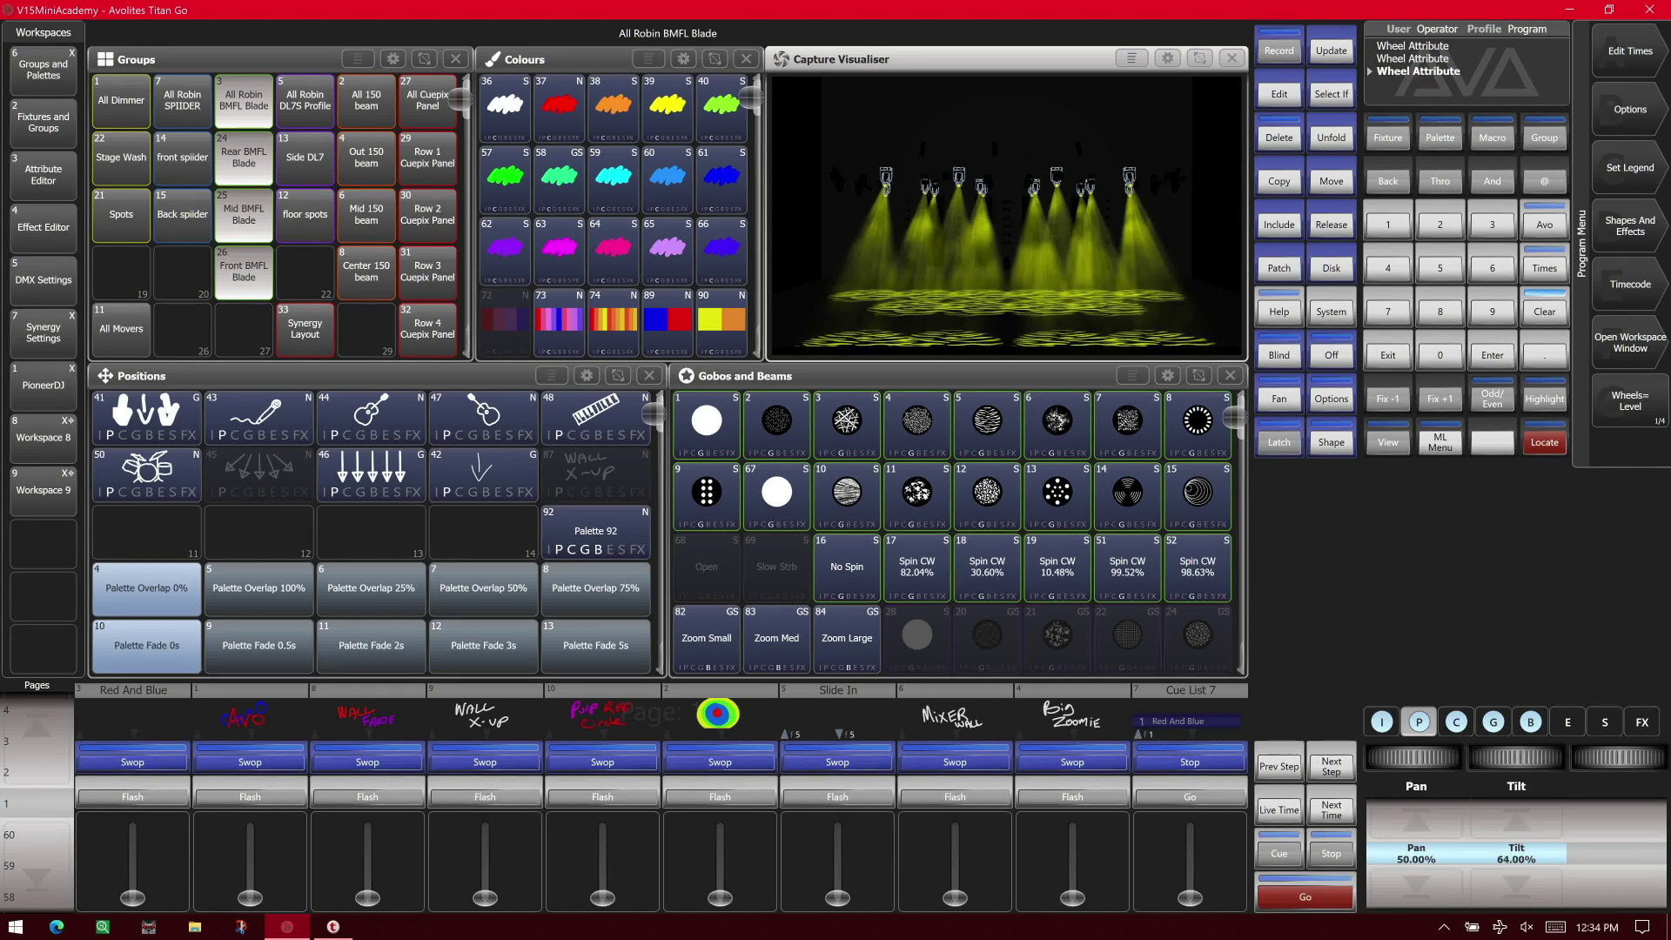
click(1476, 837)
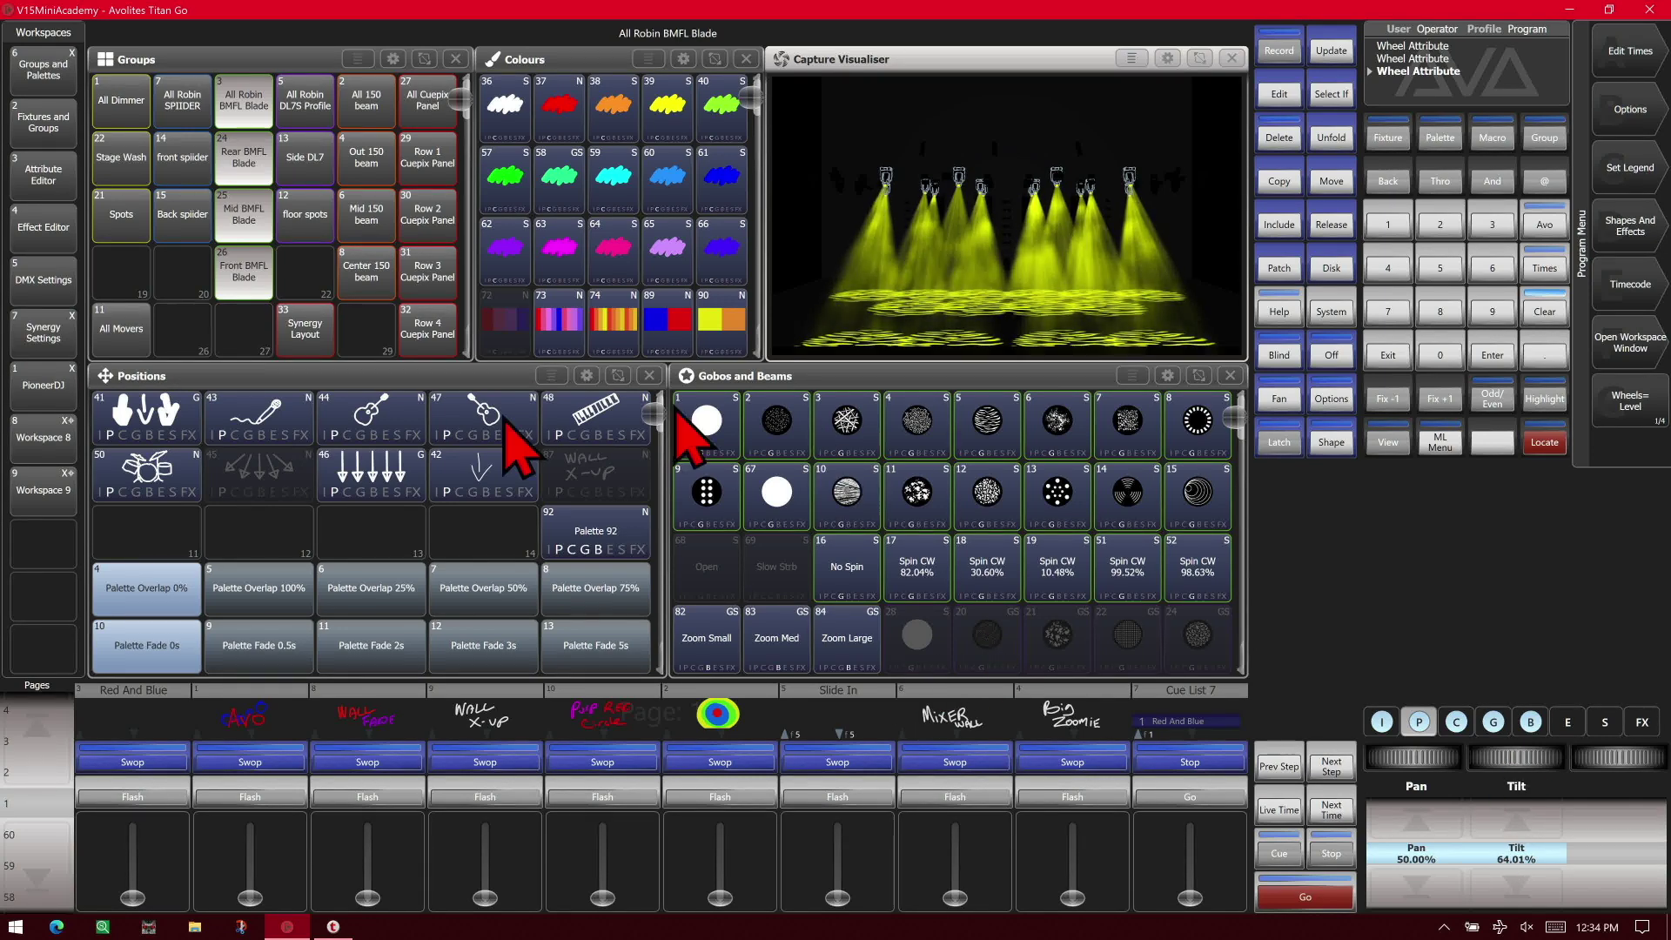
Start recording a global palette with intensity, pan and tilt, colour and gobo included in the mask and beam excluded
click(1278, 52)
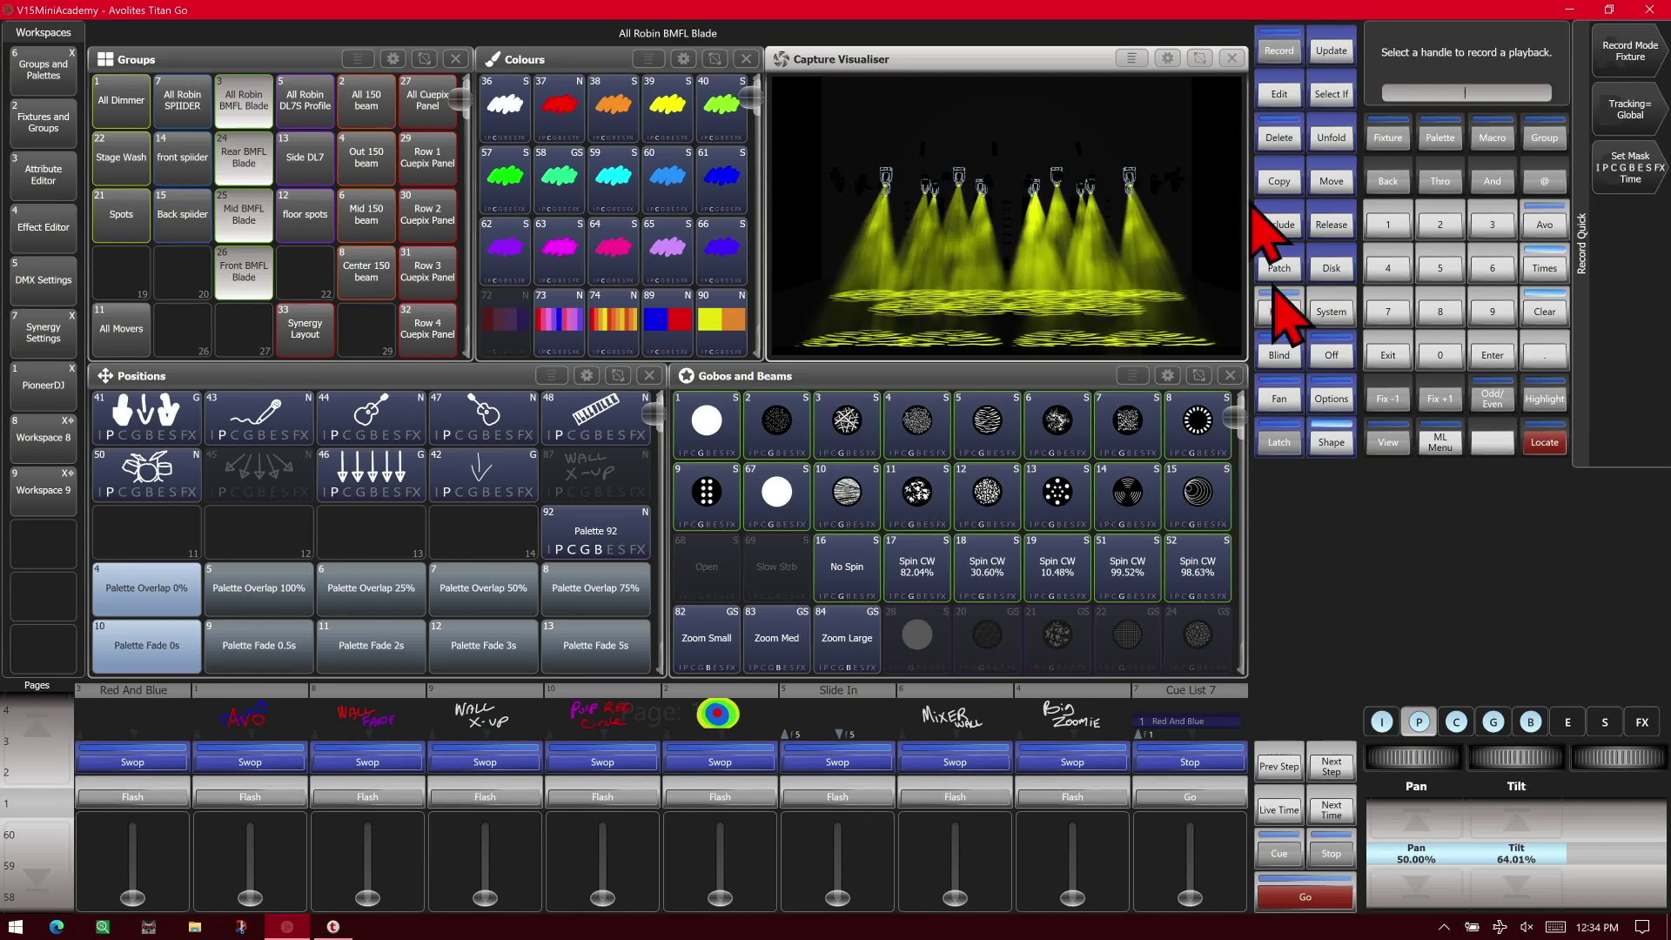
click(1442, 141)
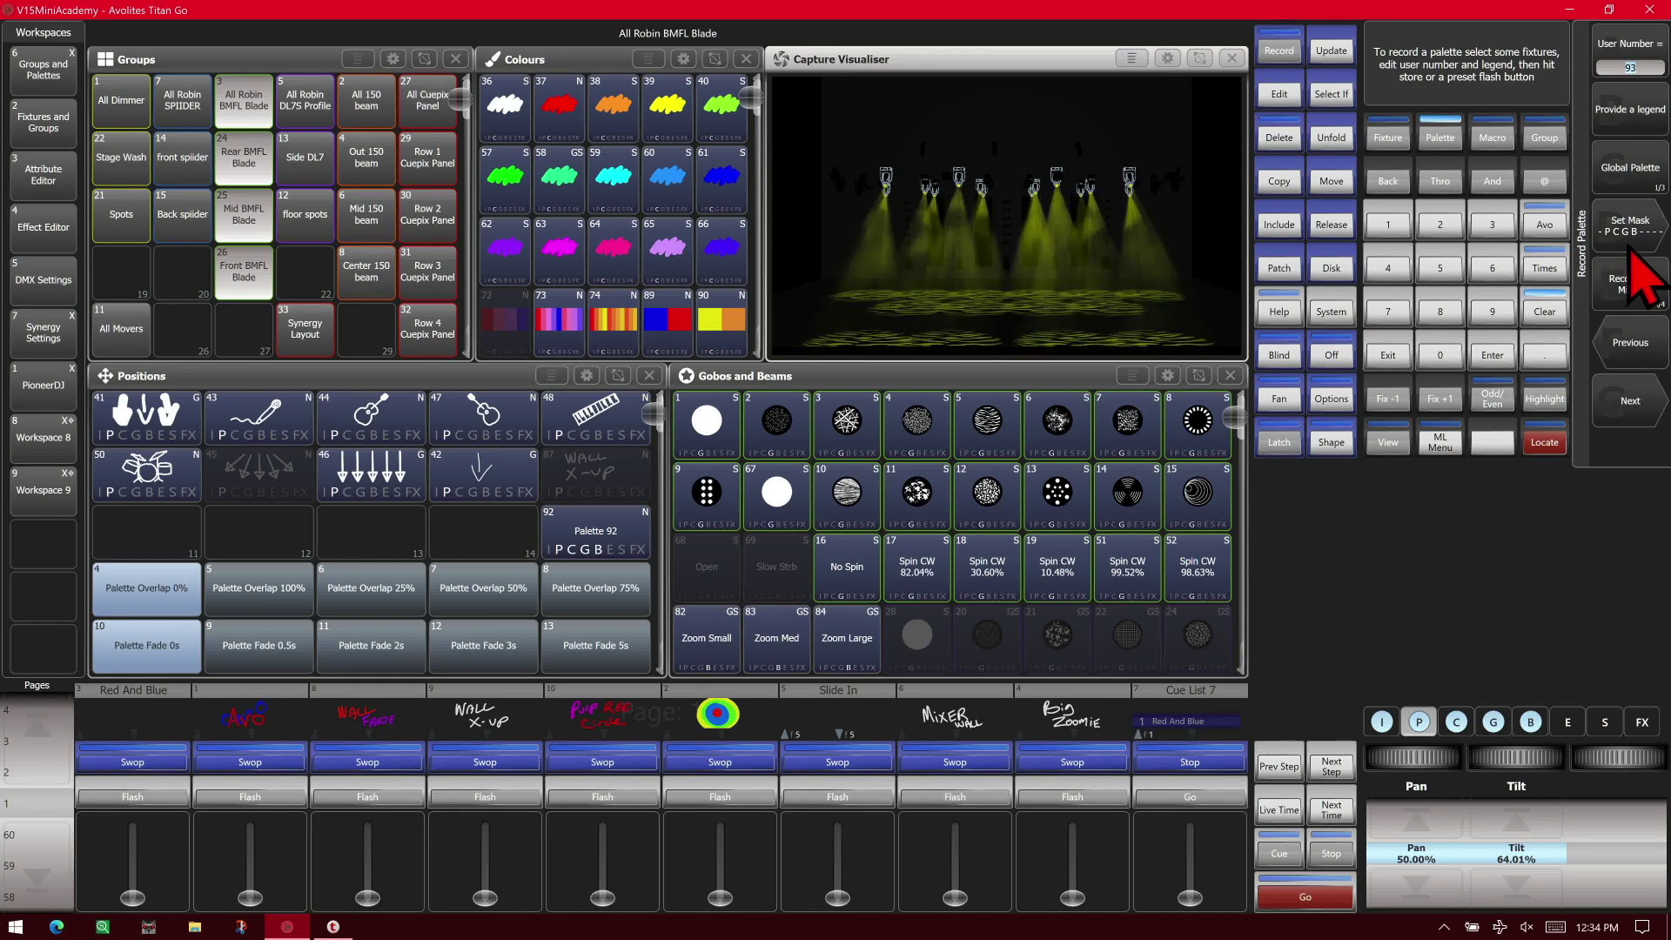
click(1641, 231)
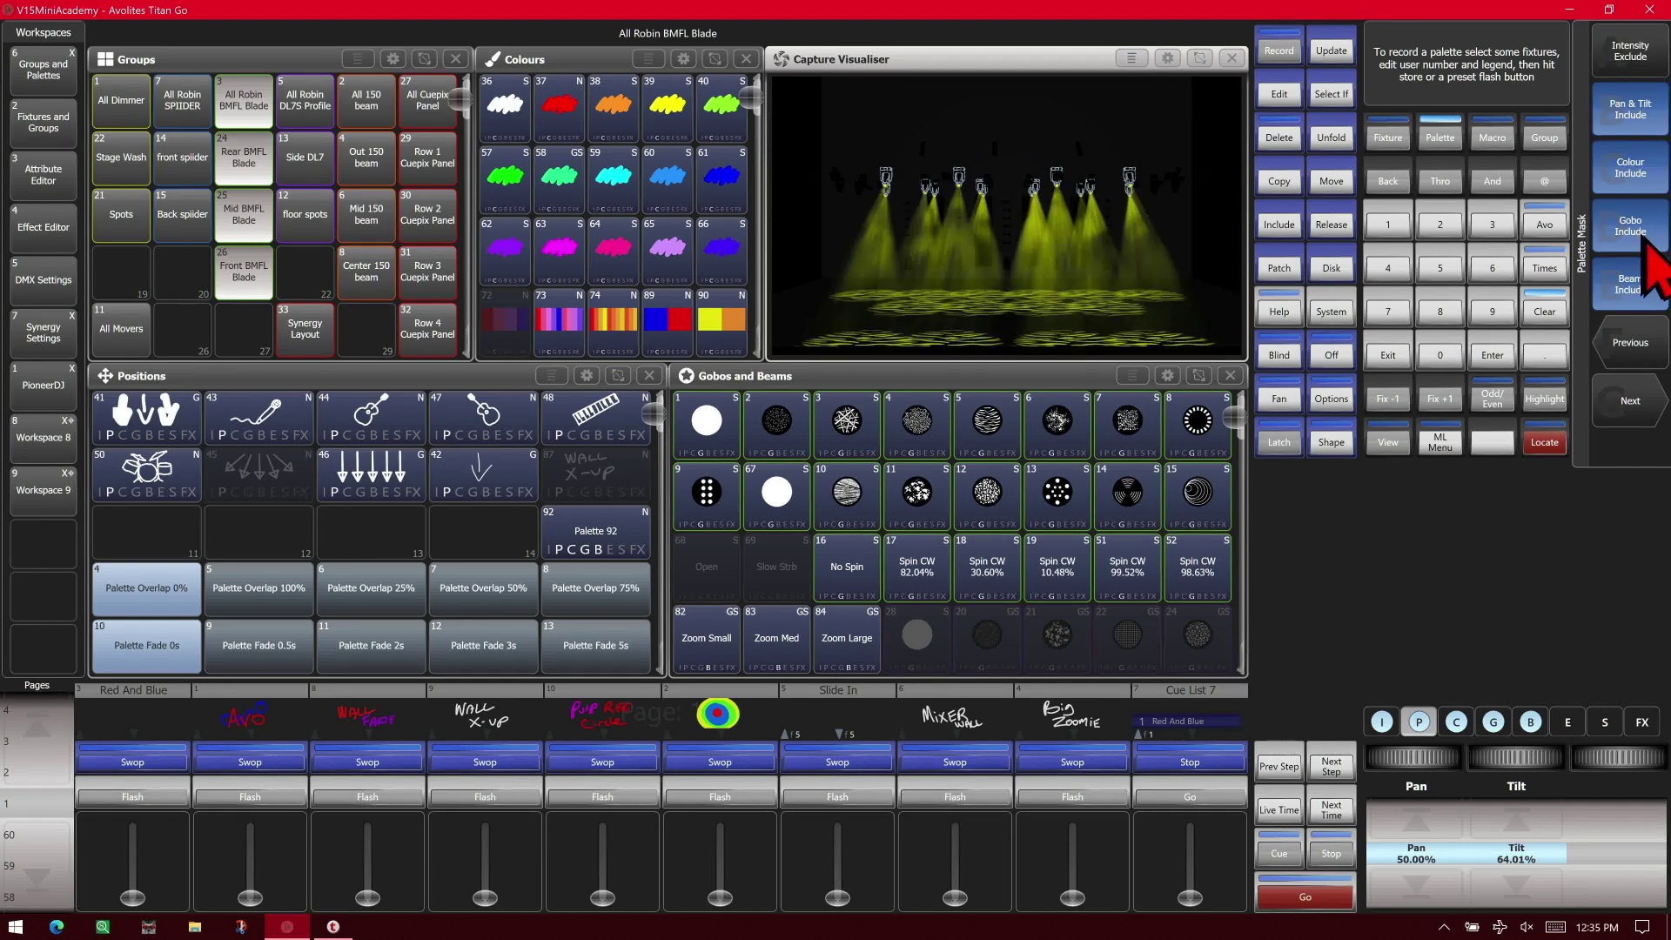
click(1640, 61)
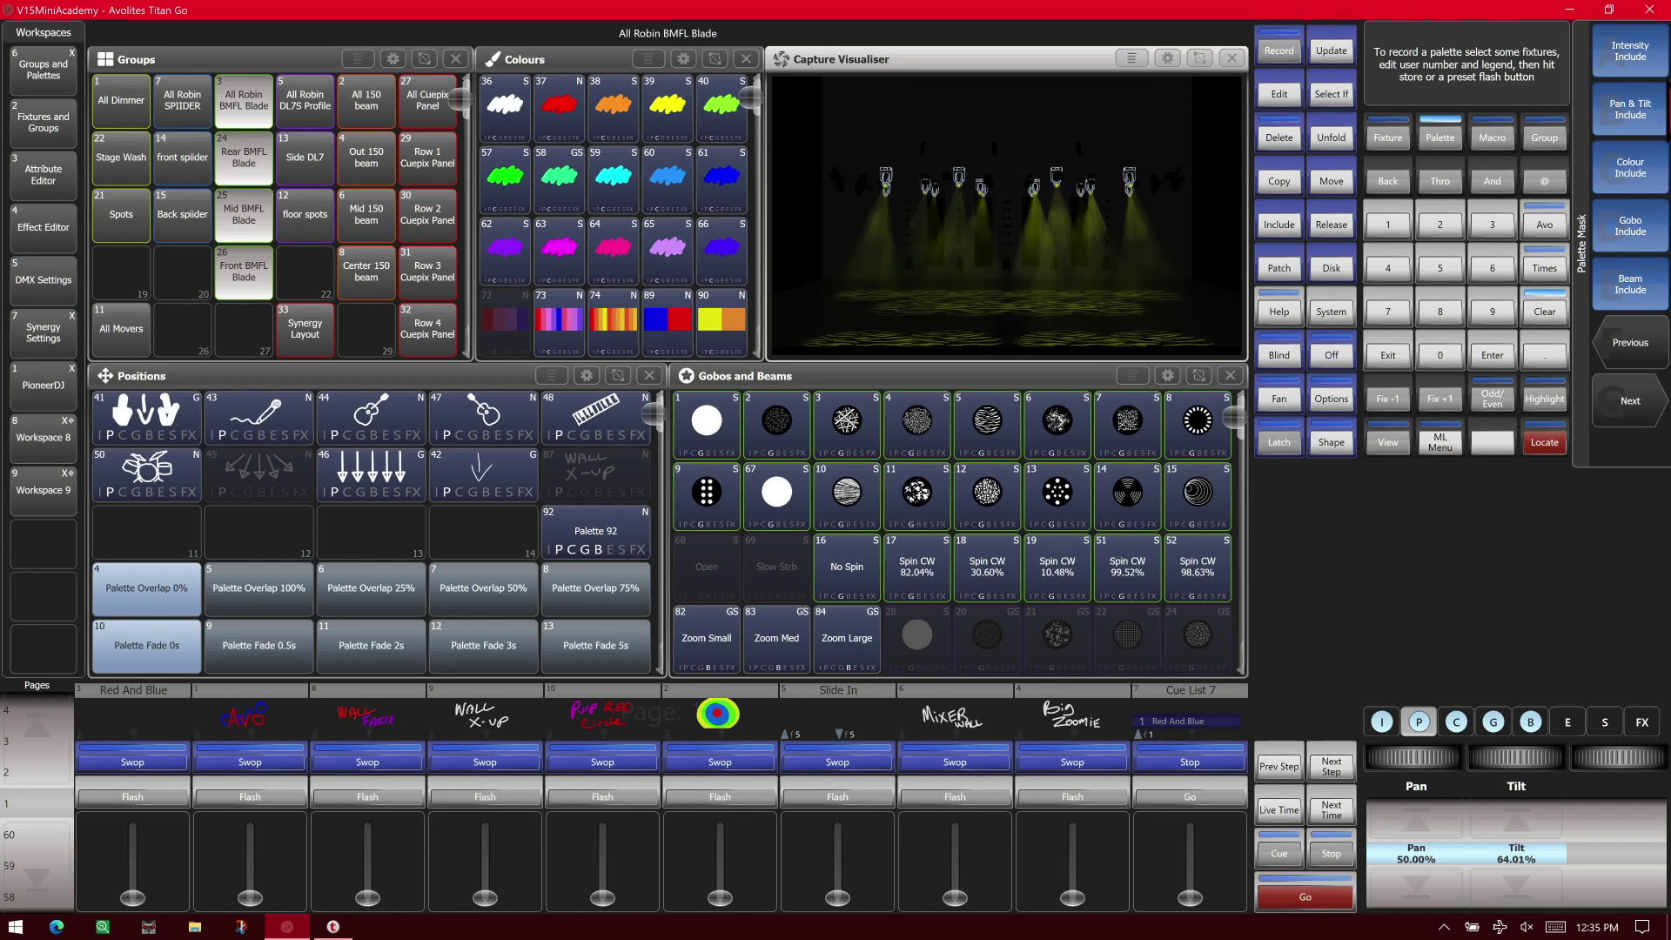
click(1642, 297)
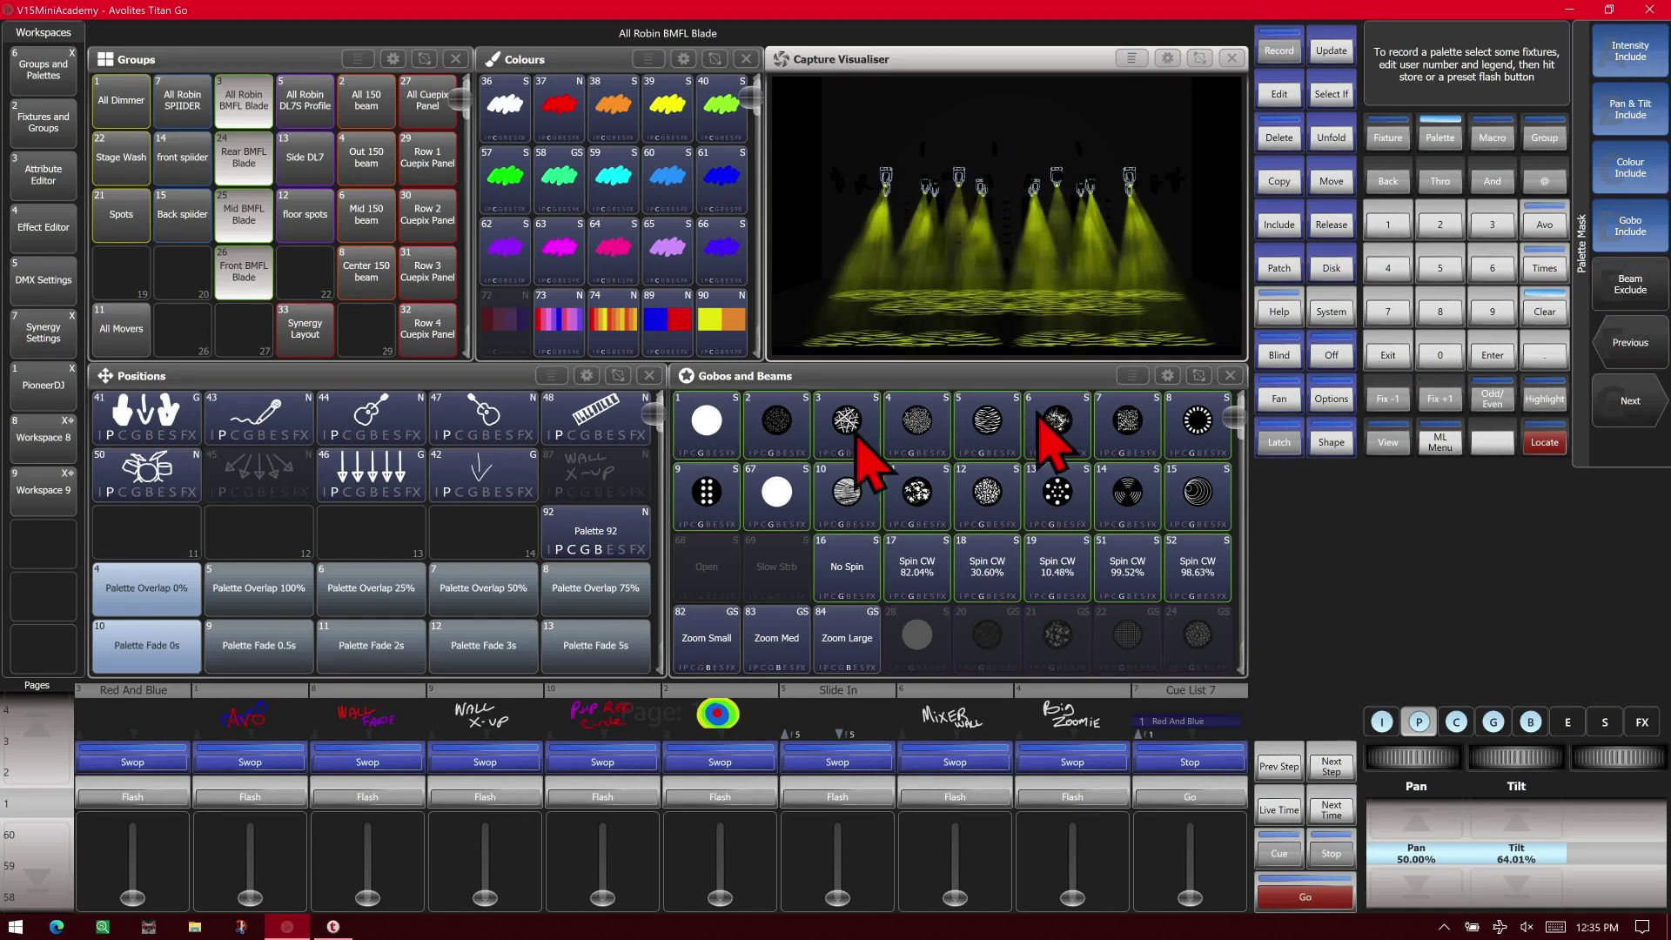
click(1375, 358)
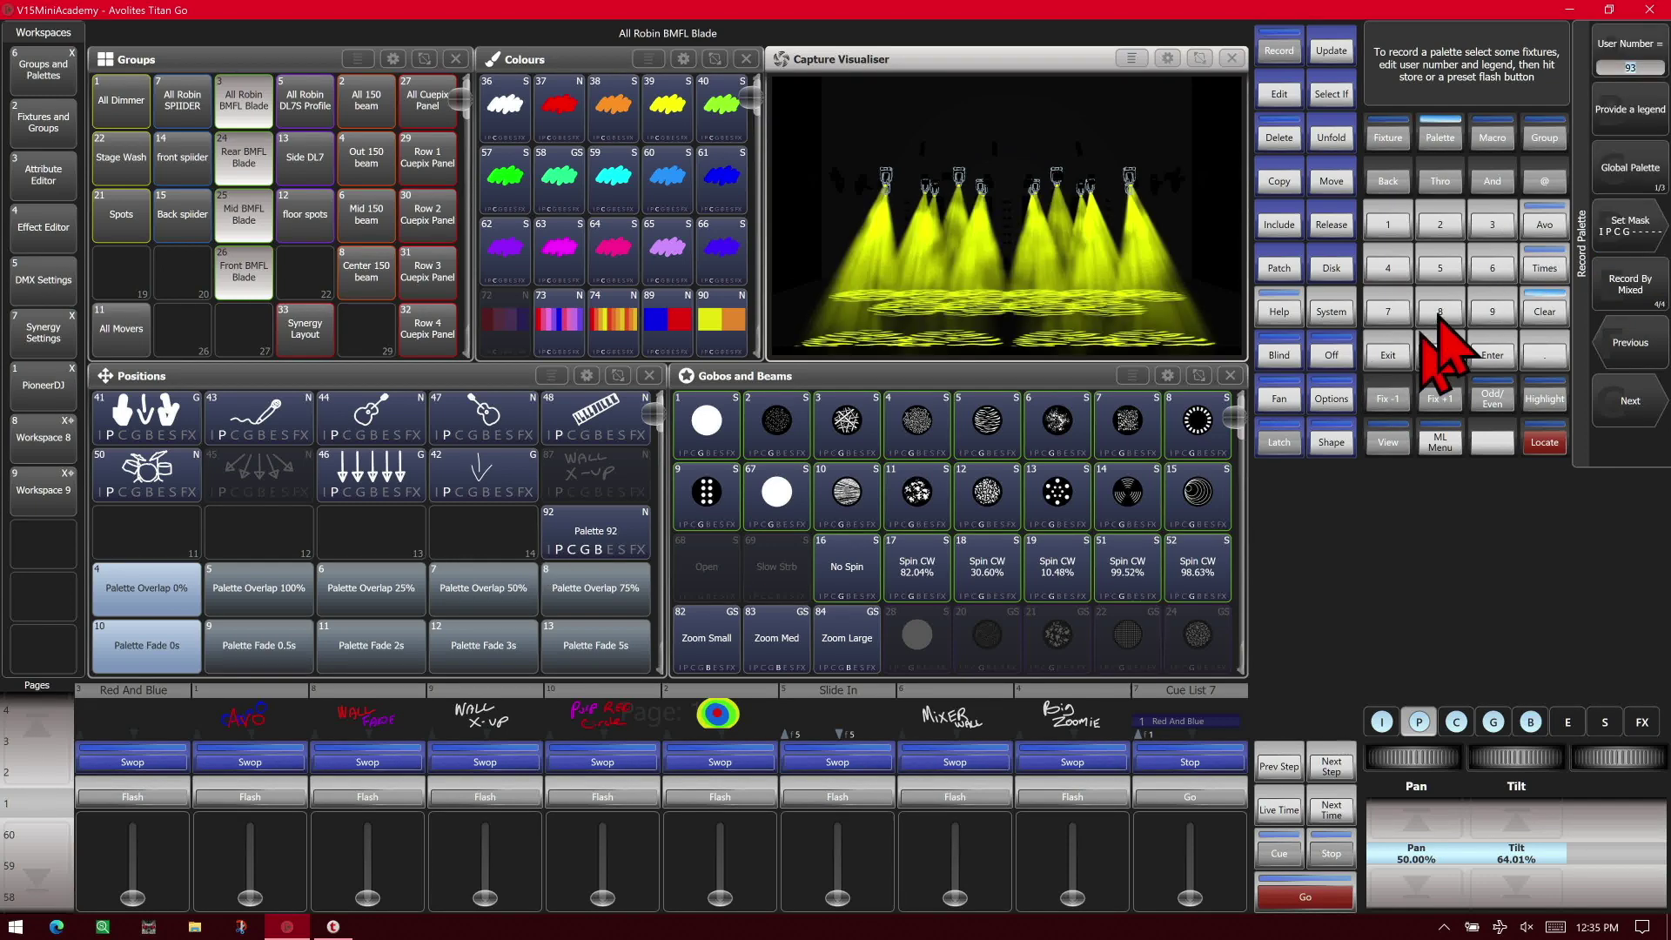
click(1635, 423)
click(1634, 424)
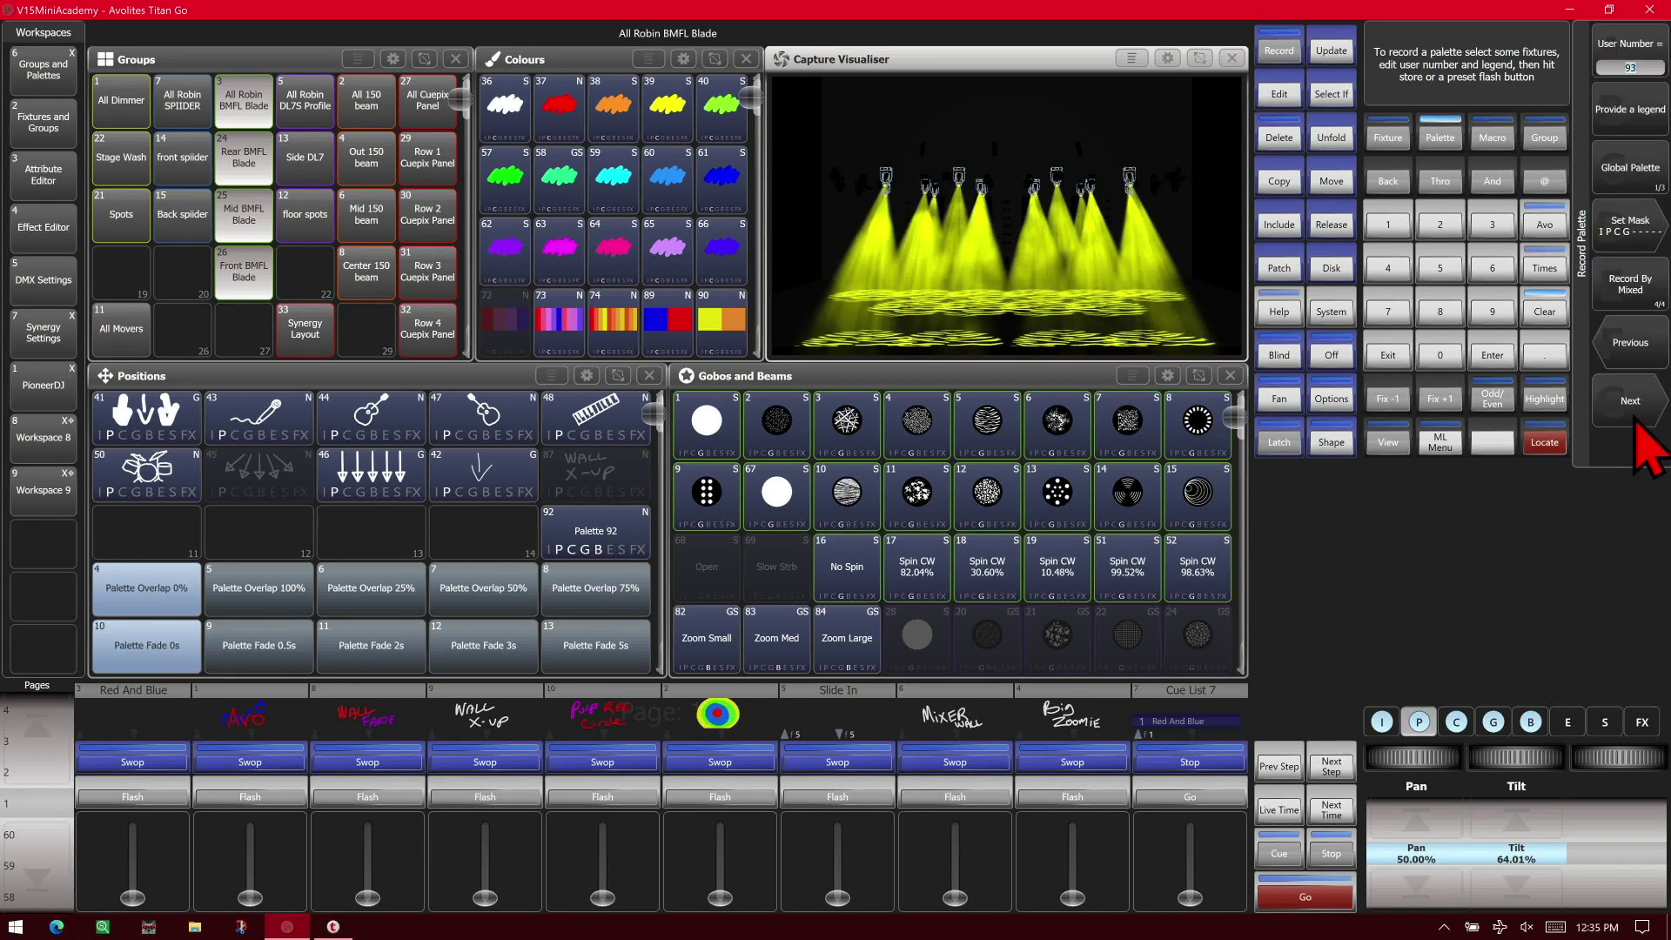
Store the global palette in the empty Positions slot beside Palette 92, apply it and clear the programmer
click(492, 531)
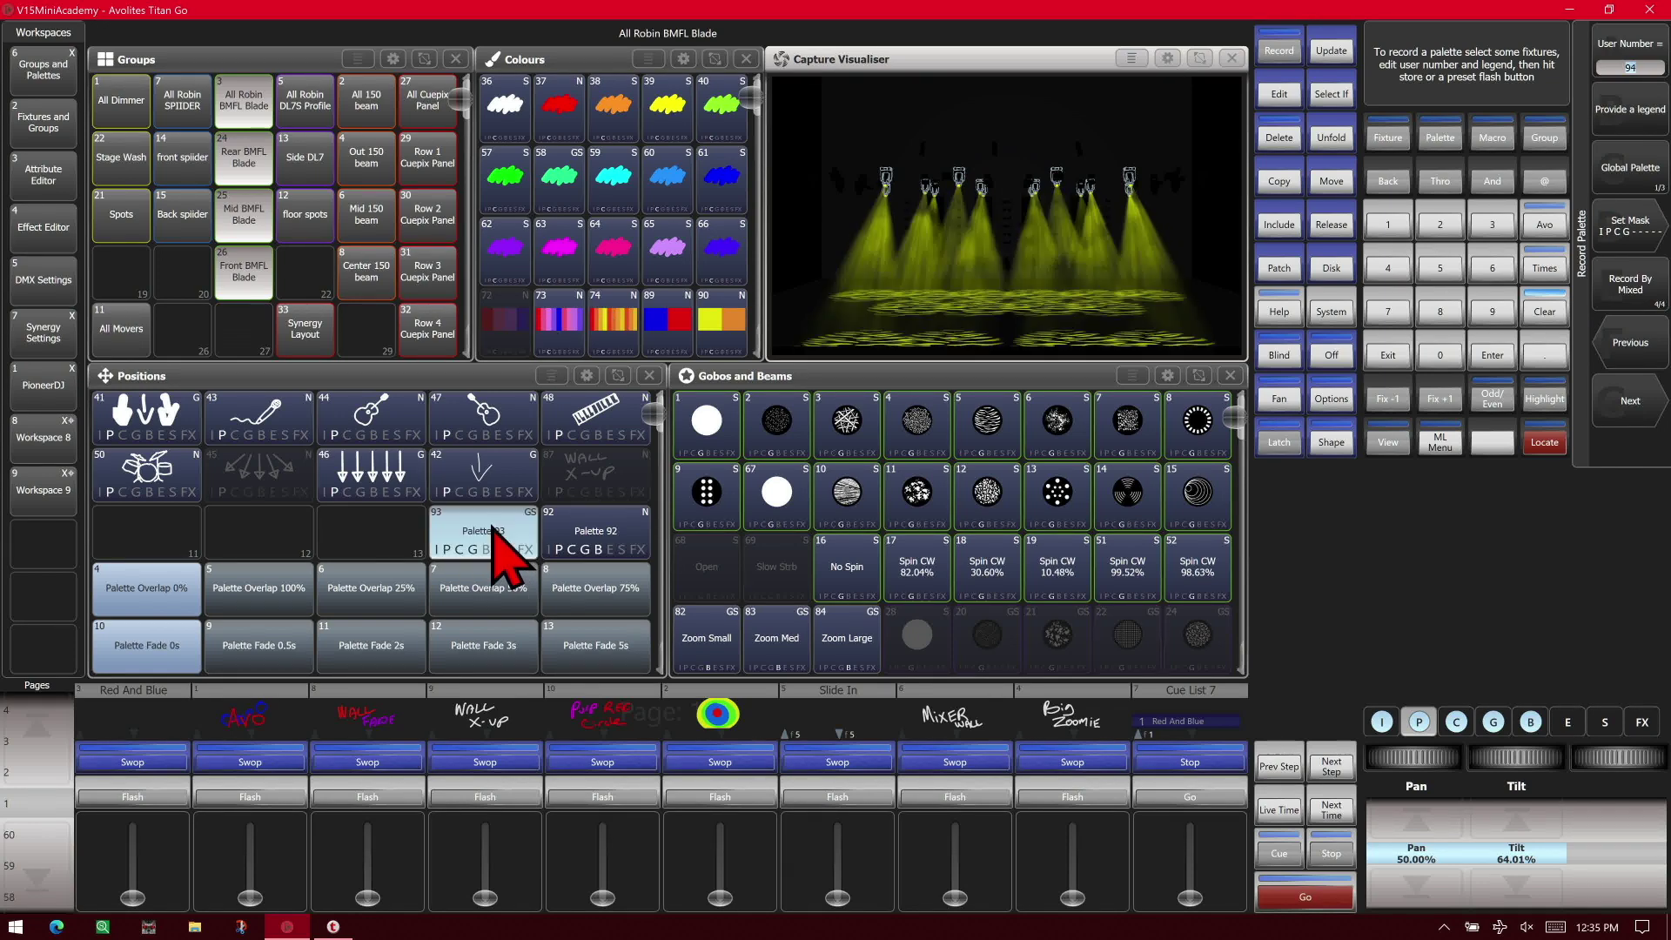
click(493, 531)
click(1541, 314)
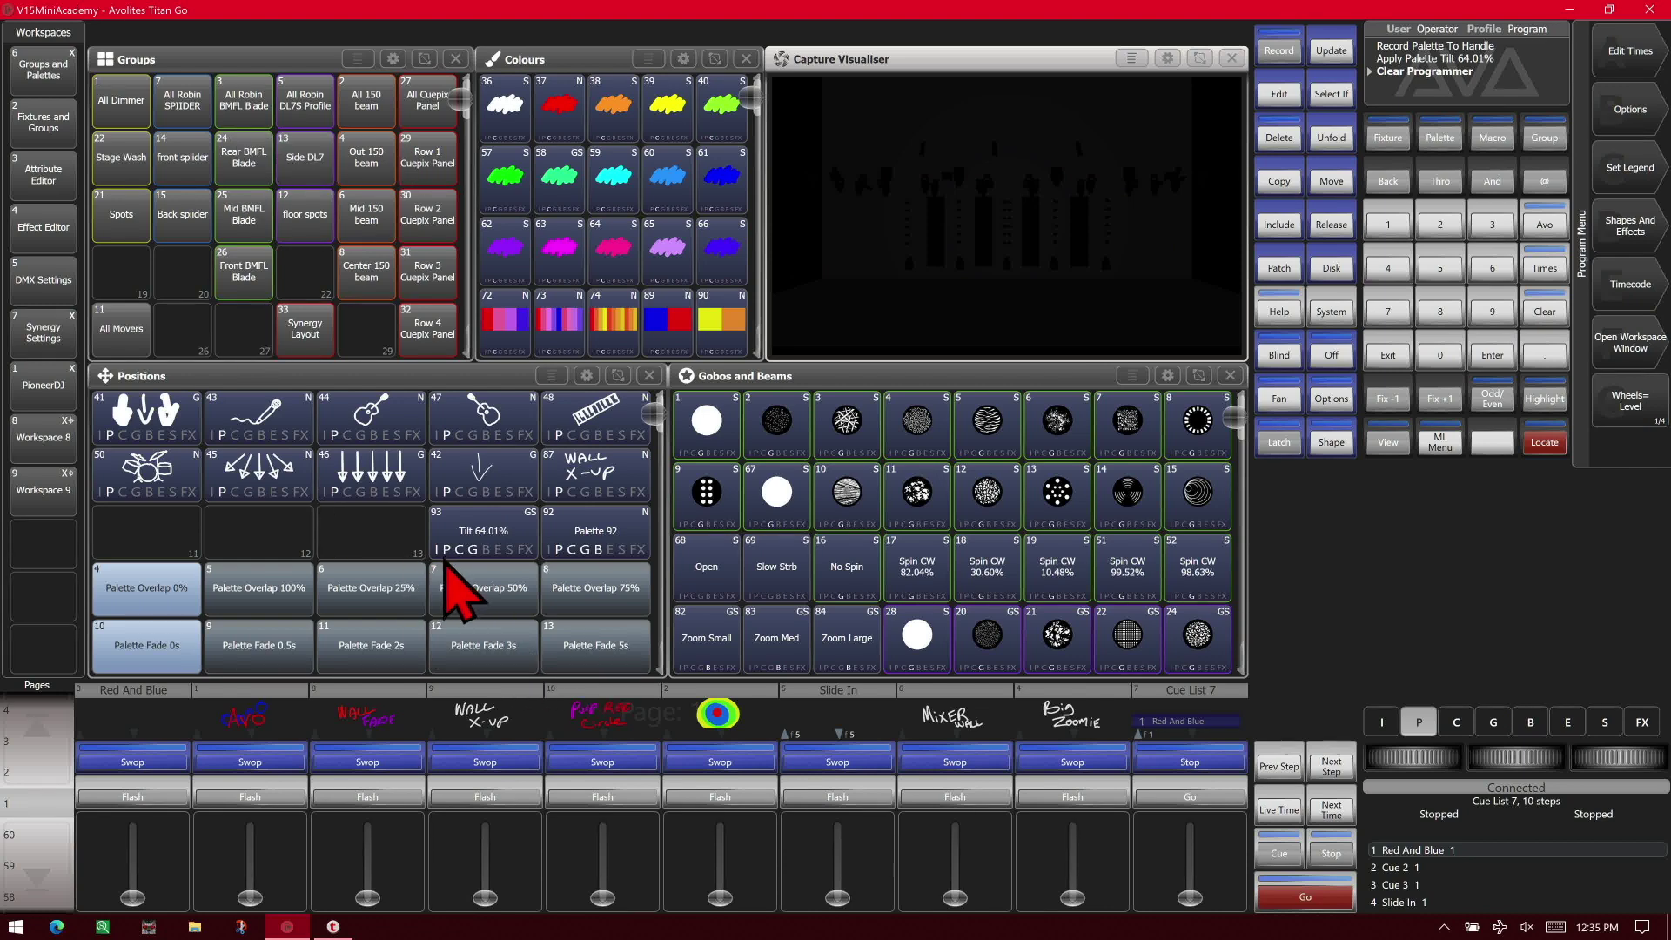
Test the Tilt 64.01% palette on the located All Robin BMFL Blade group, checking its attribute groups, and clear the programmer
click(248, 105)
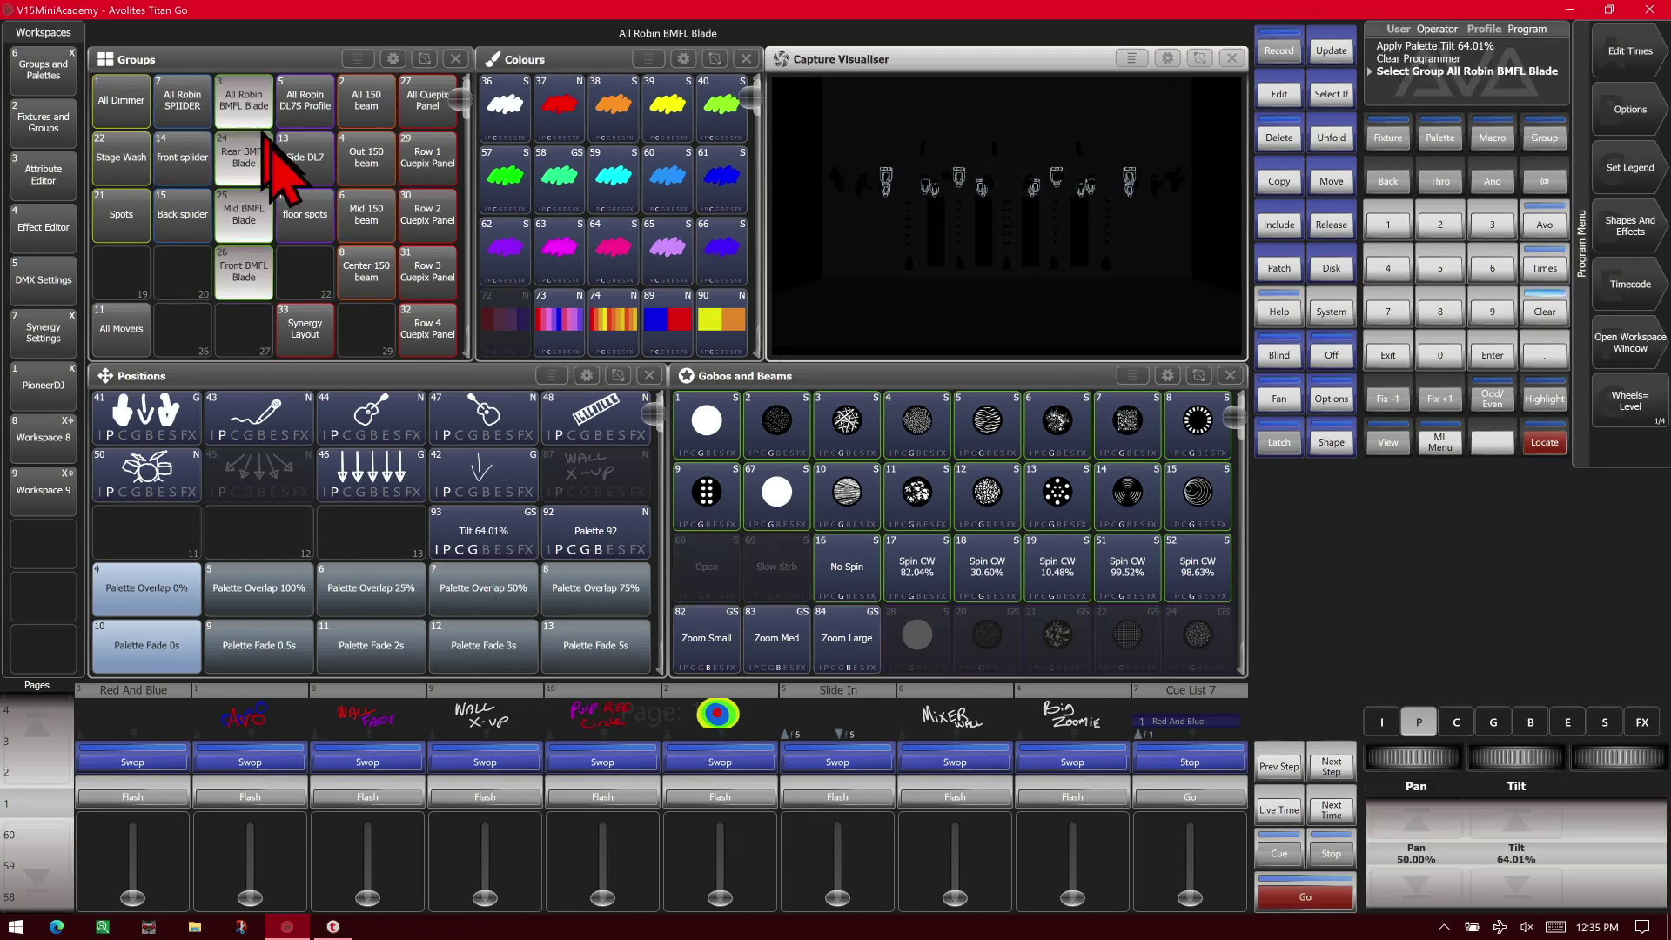
click(1547, 442)
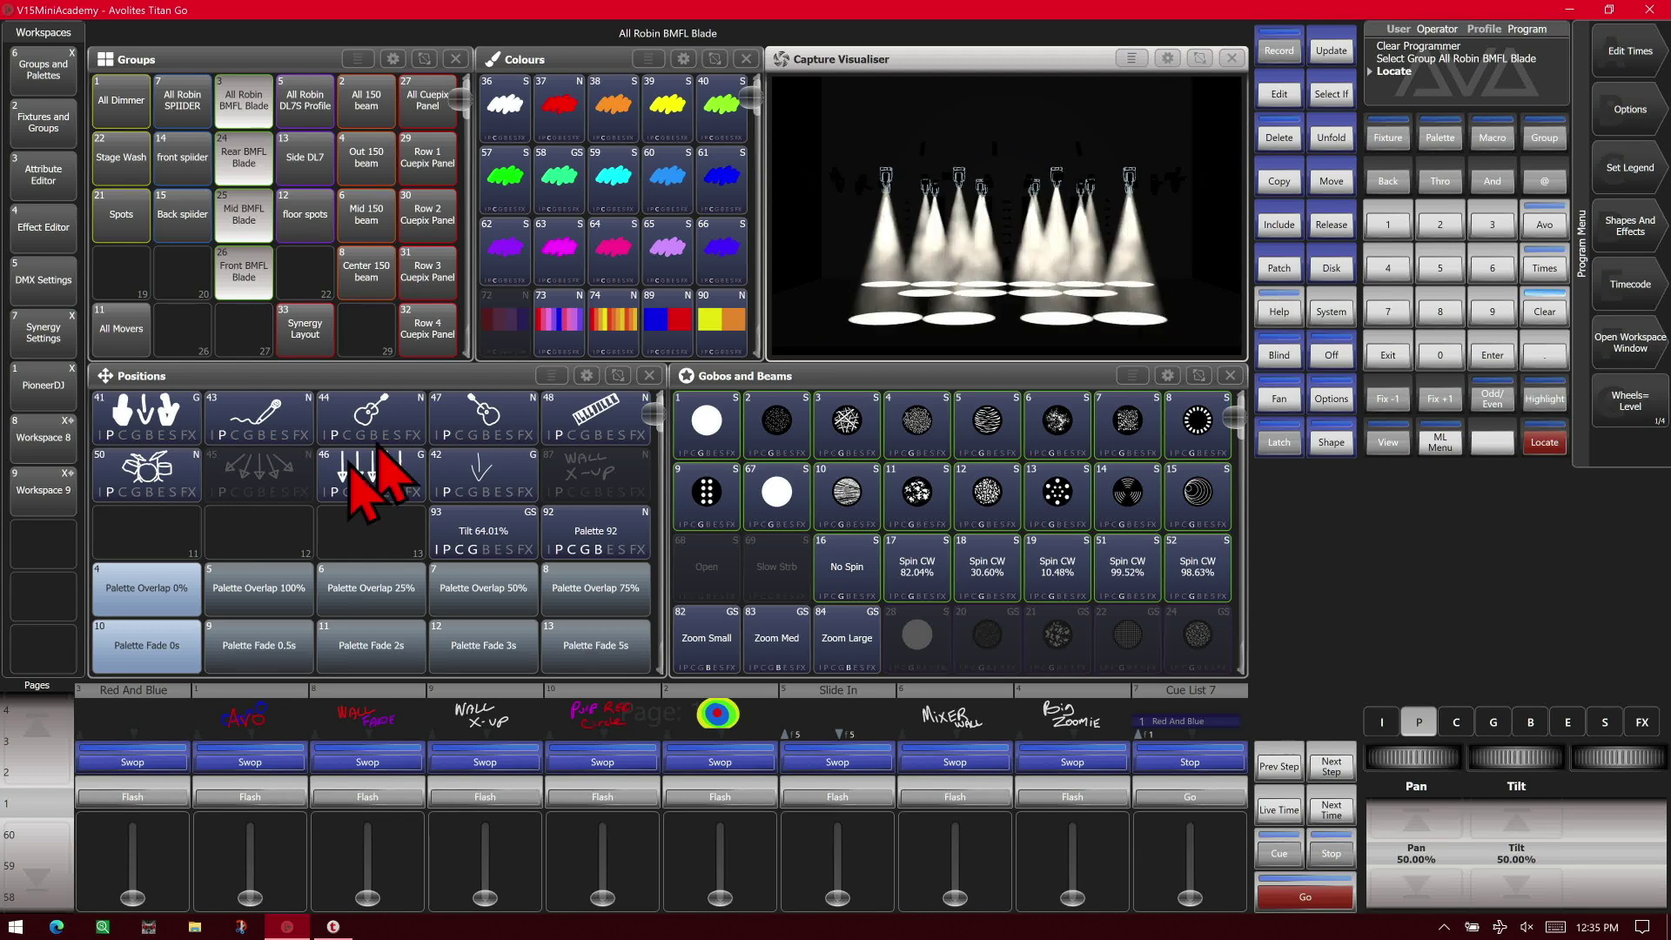
click(454, 550)
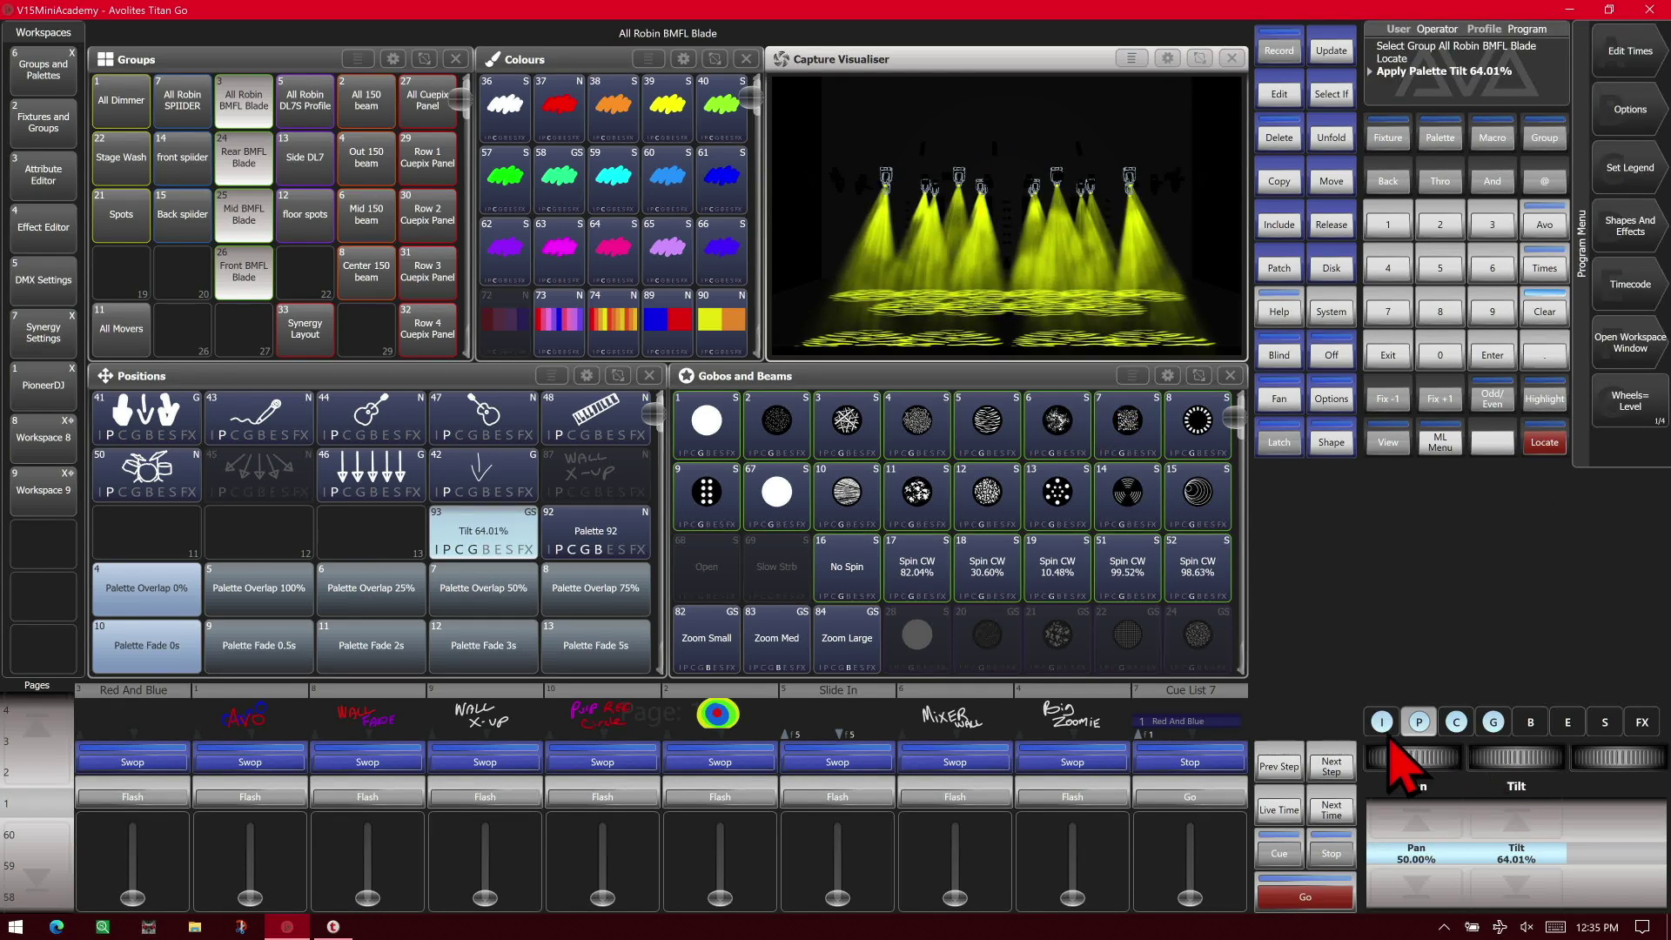
click(1545, 315)
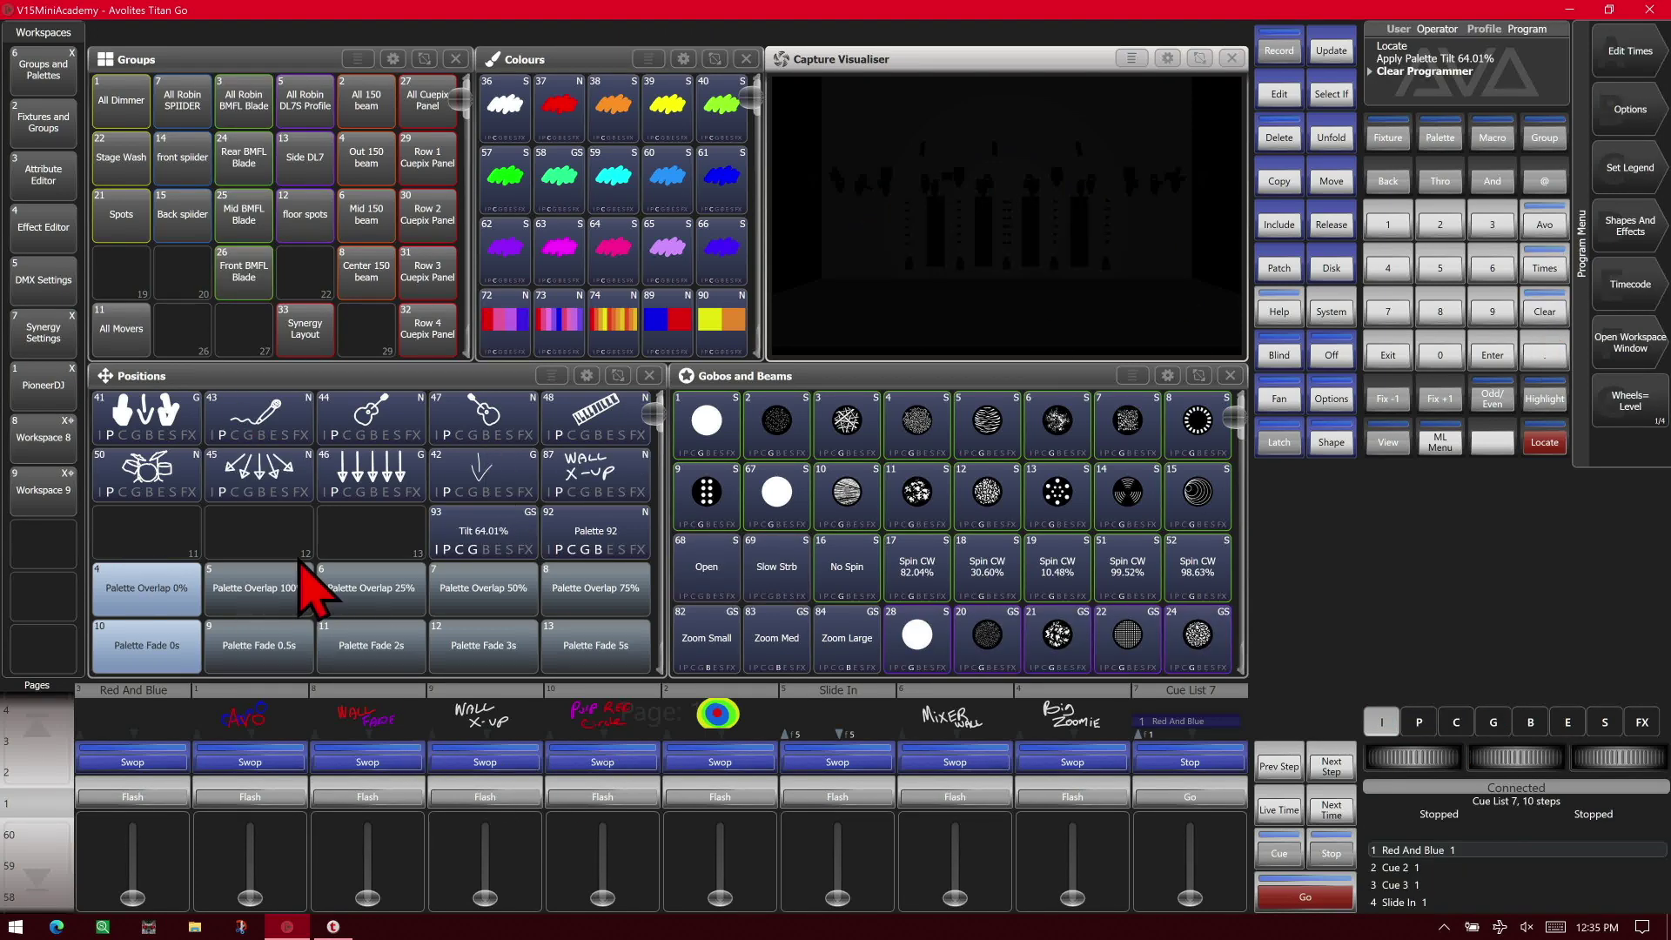
Select the All Robin SPIIDER group and locate its fixtures
drag(1253, 436, 1254, 505)
click(187, 106)
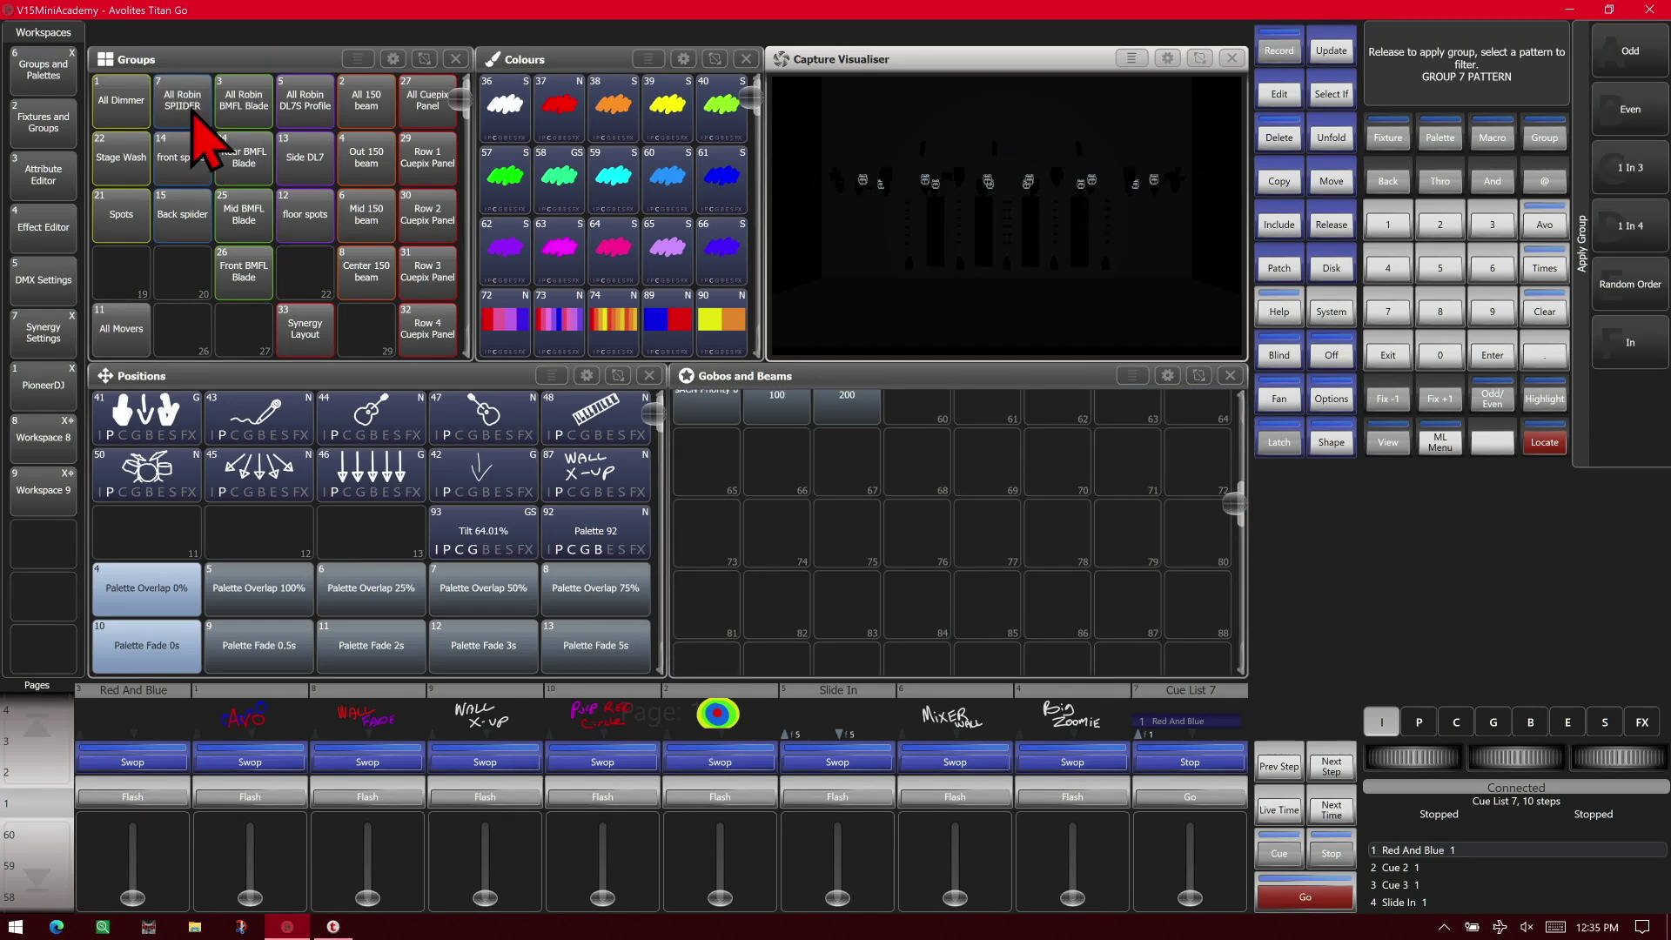
click(1557, 452)
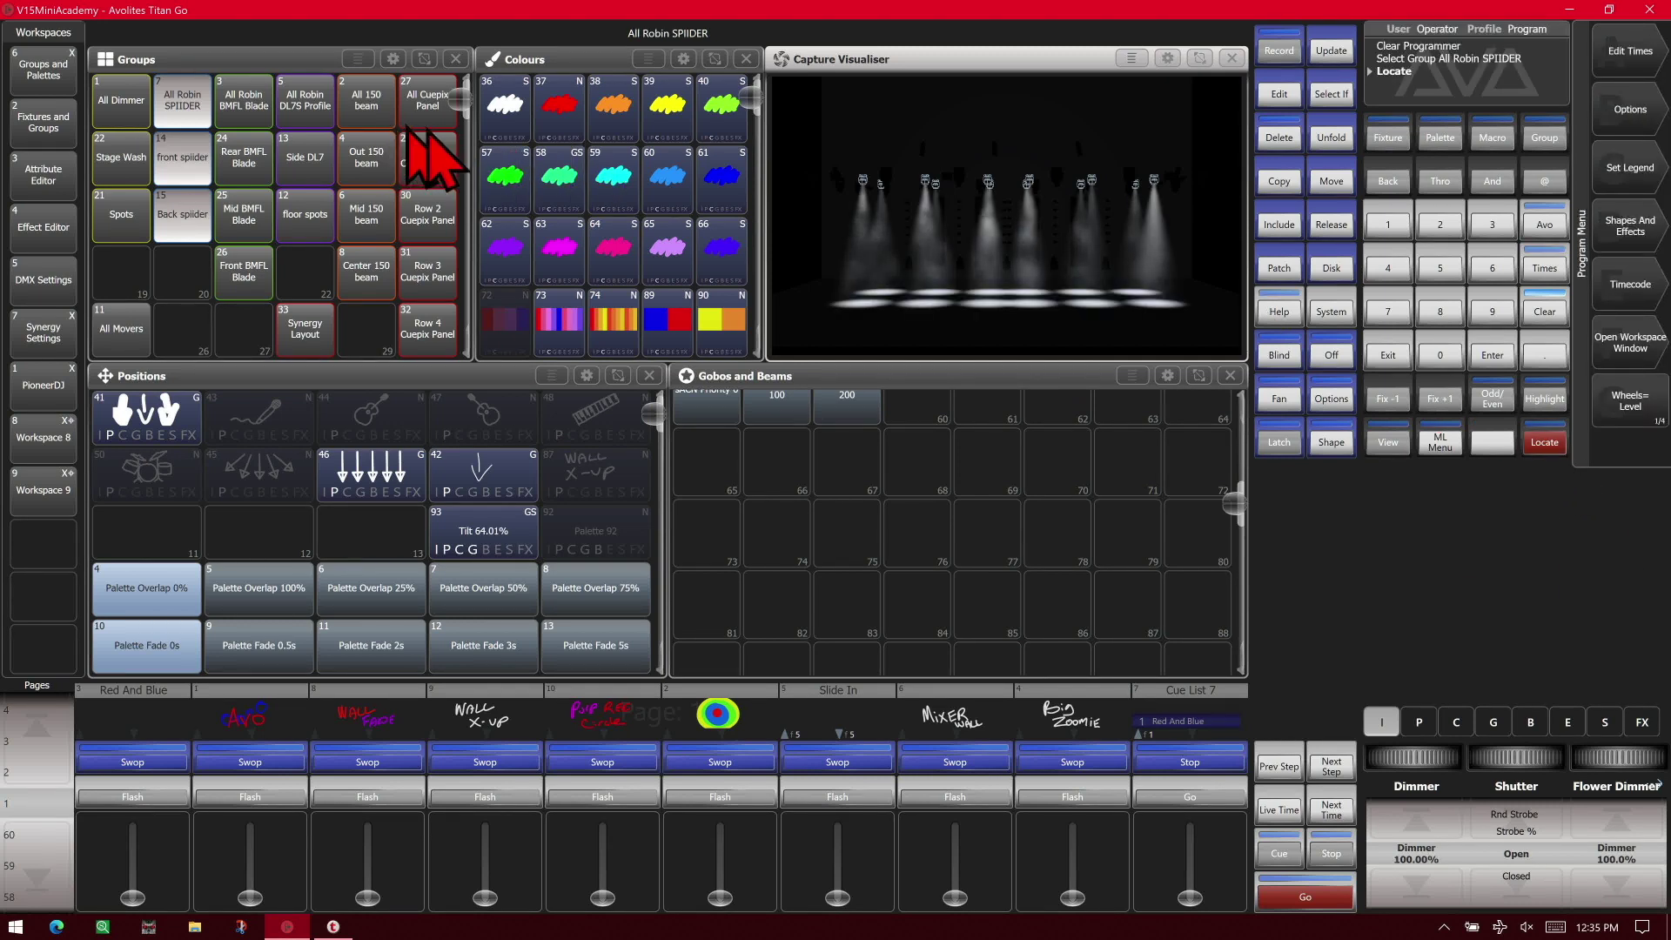
Apply the Aqua palette to the SPIIDER fixtures, raise their tilt to 72.41% and fan the pan with the wheel at 55.07%
click(557, 179)
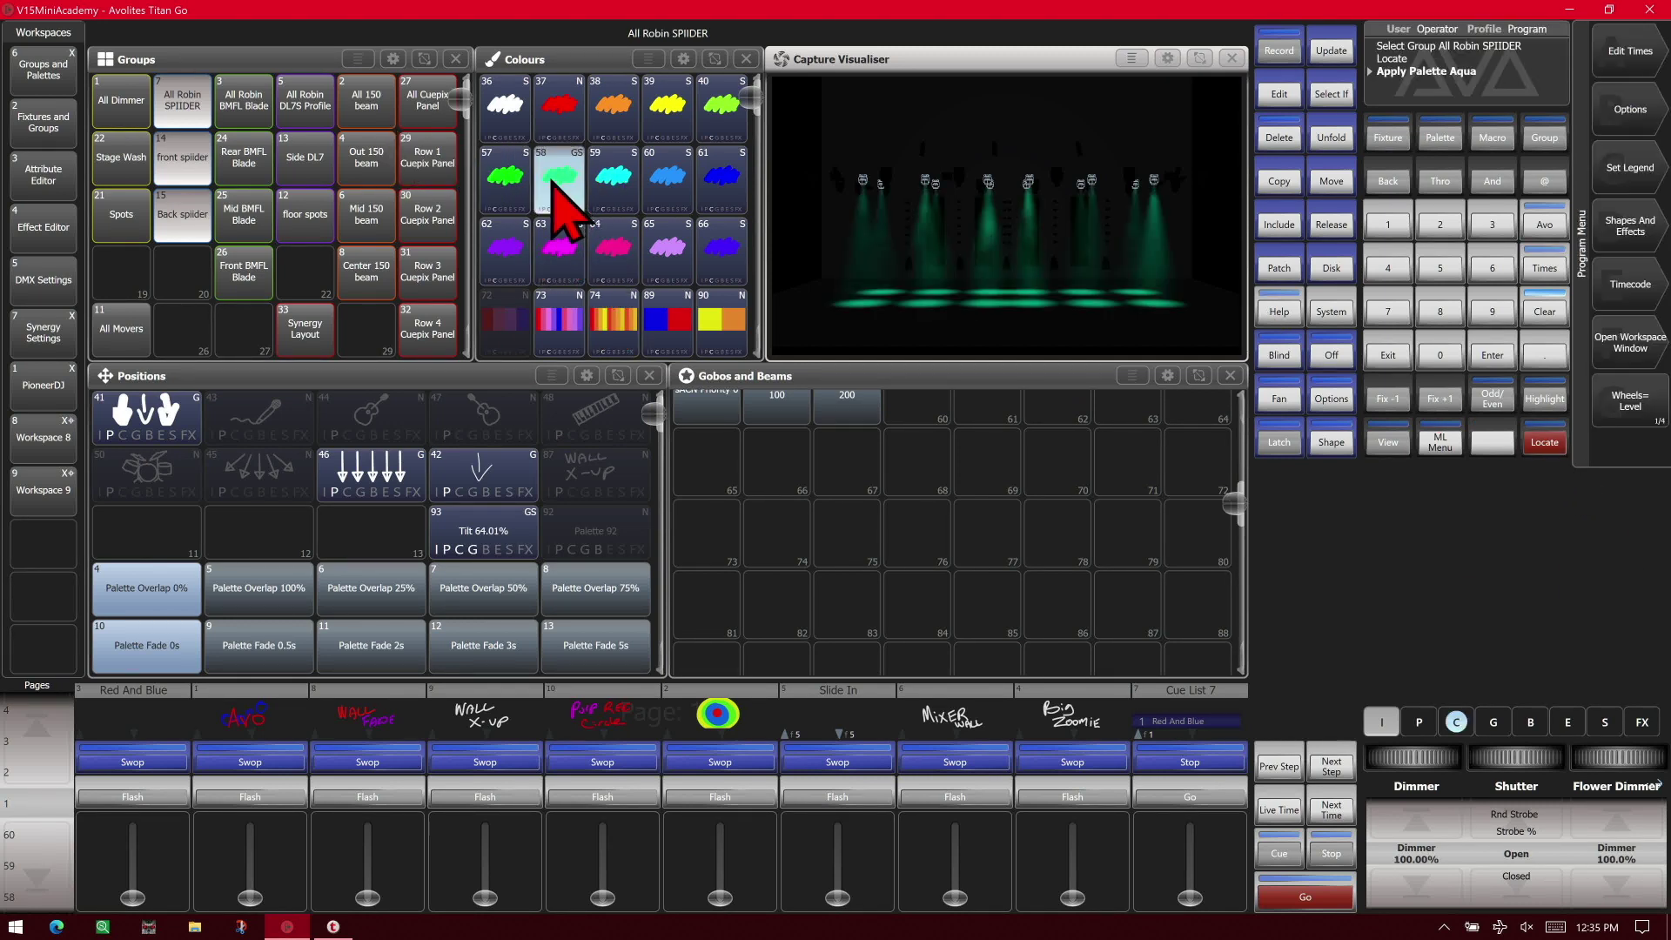
click(1418, 721)
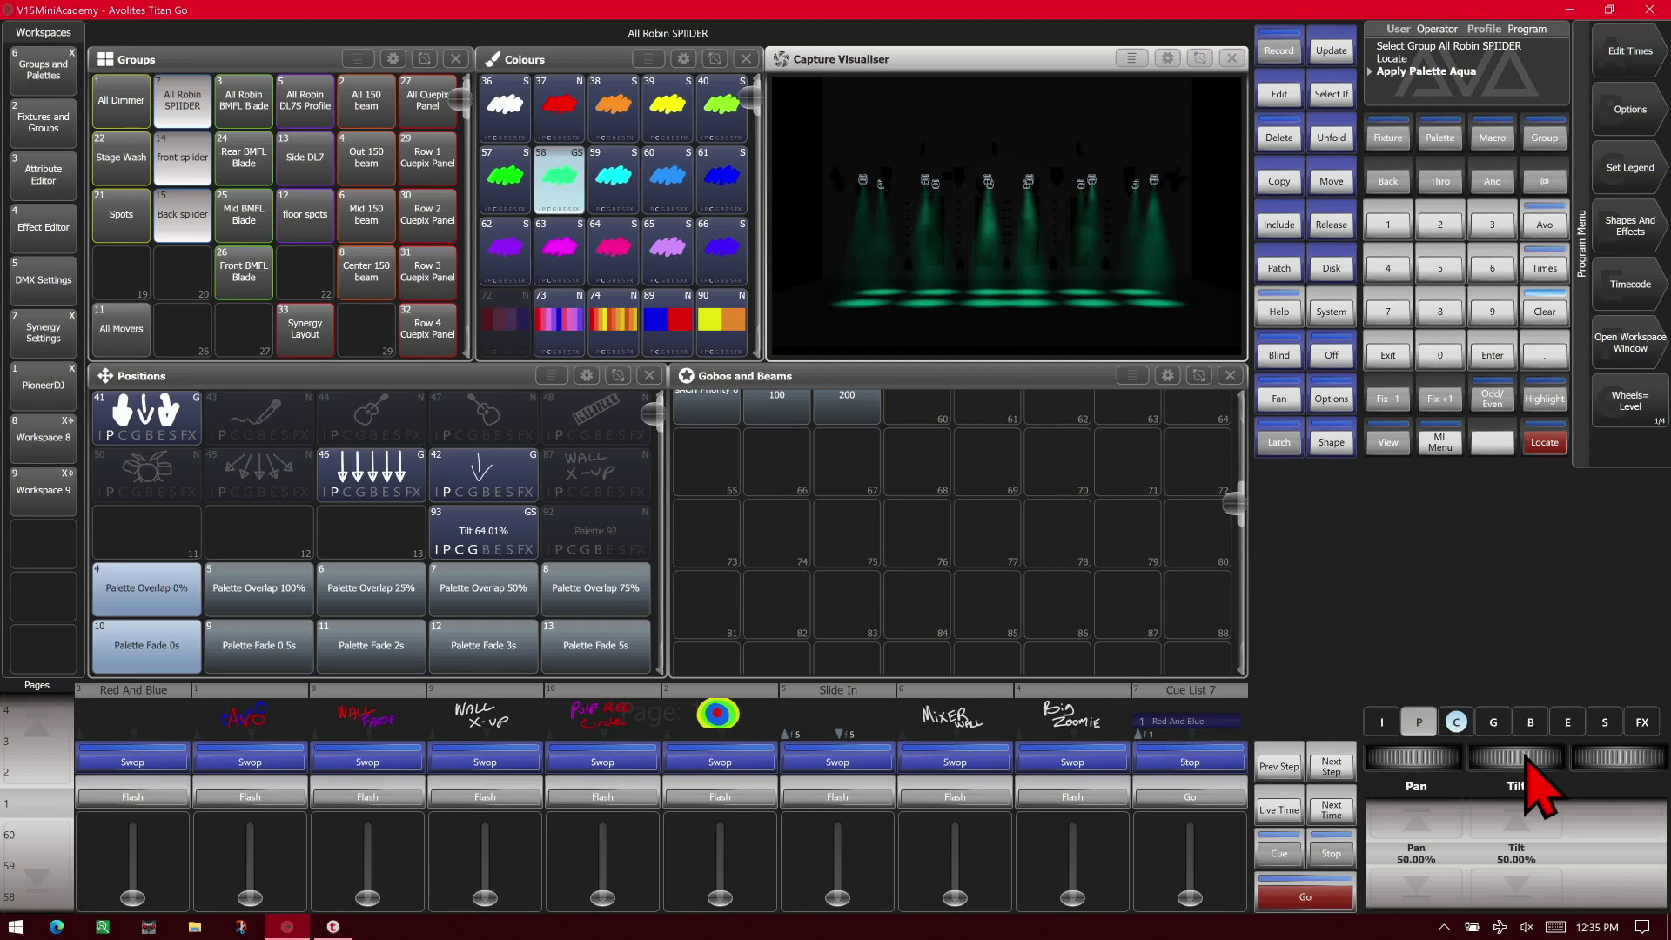
scroll(1516, 756, up, 5)
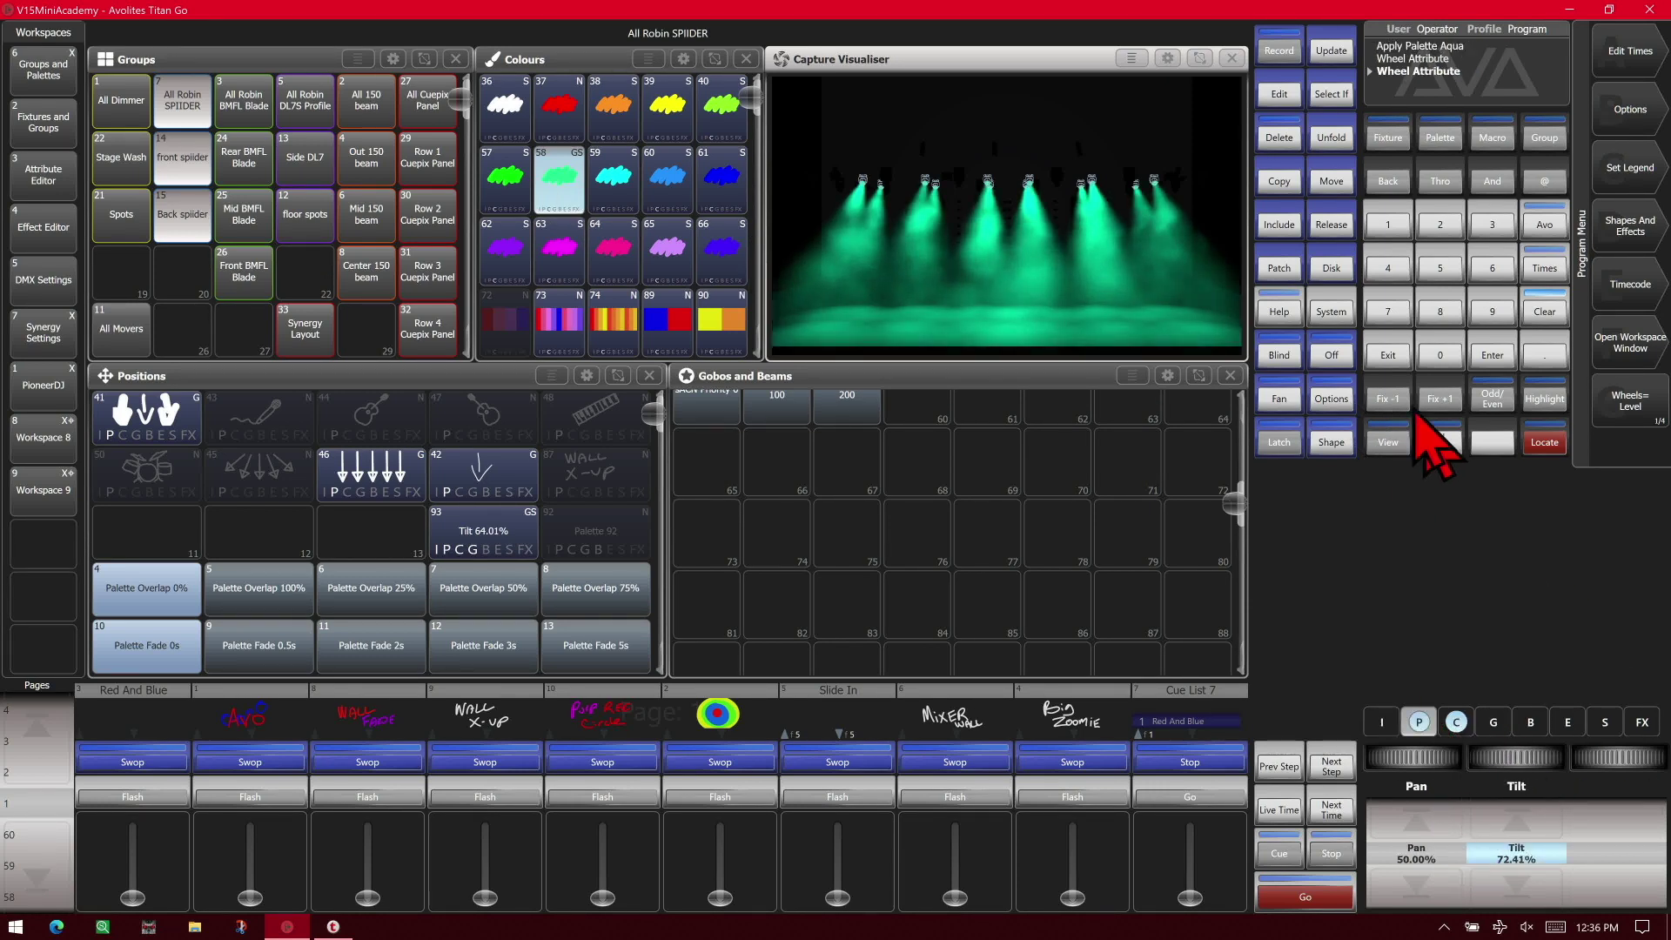
click(1279, 399)
click(1283, 399)
drag(1393, 757, 1441, 758)
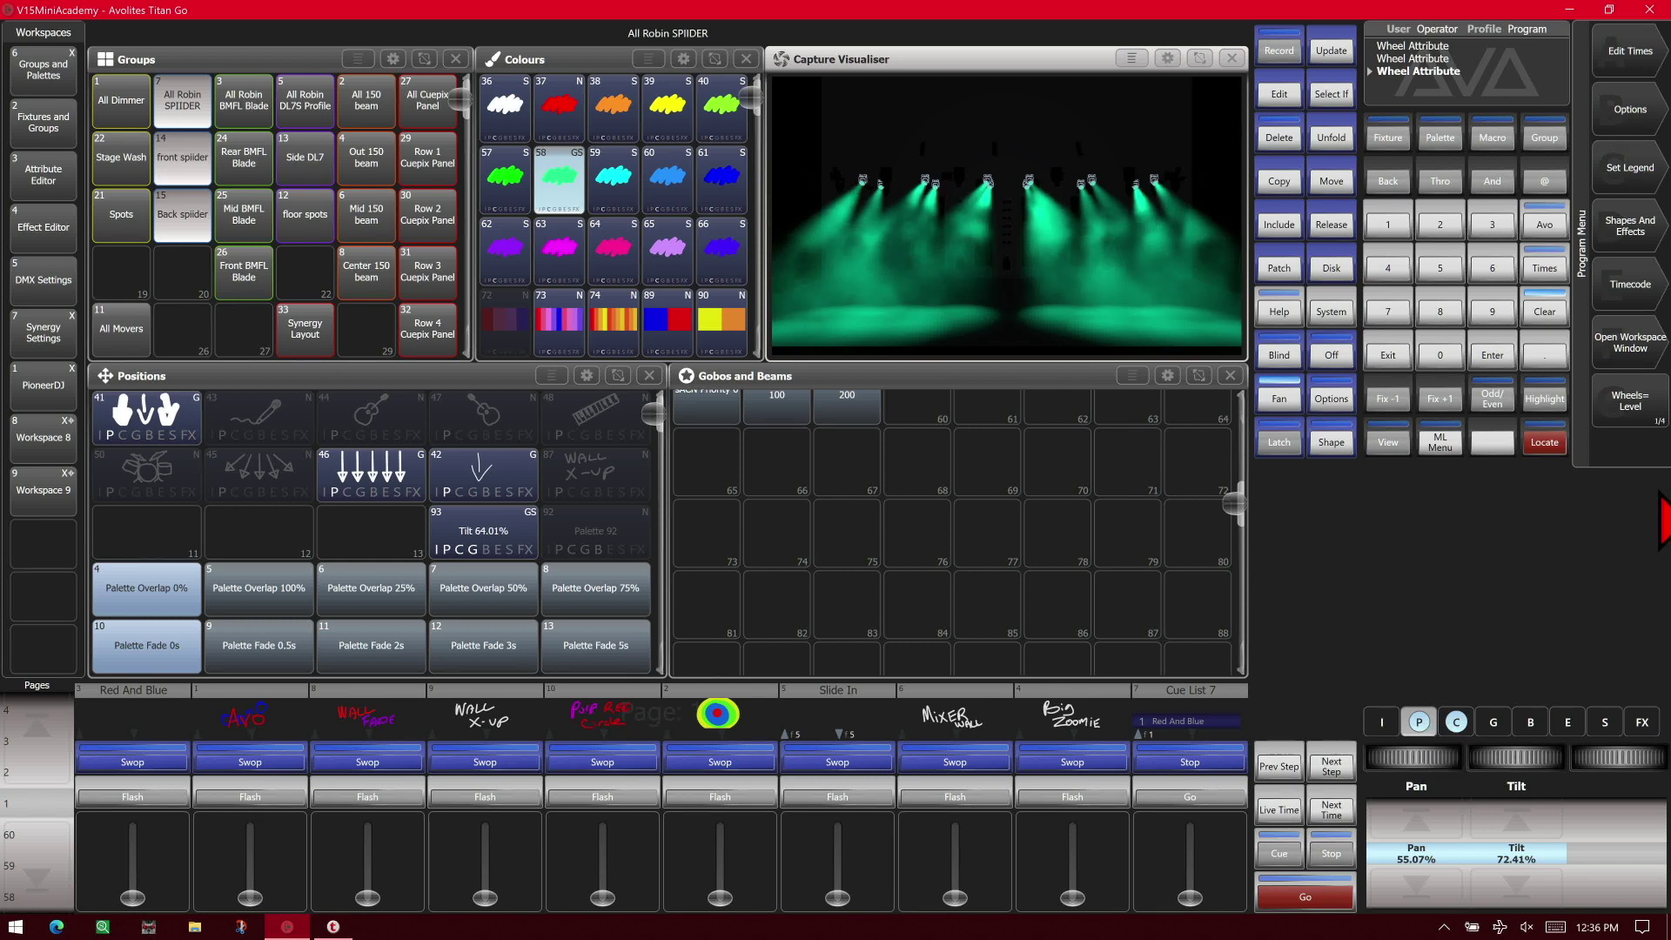
Record the look as a normal palette in an empty Gobos and Beams slot and clear the programmer
click(1279, 52)
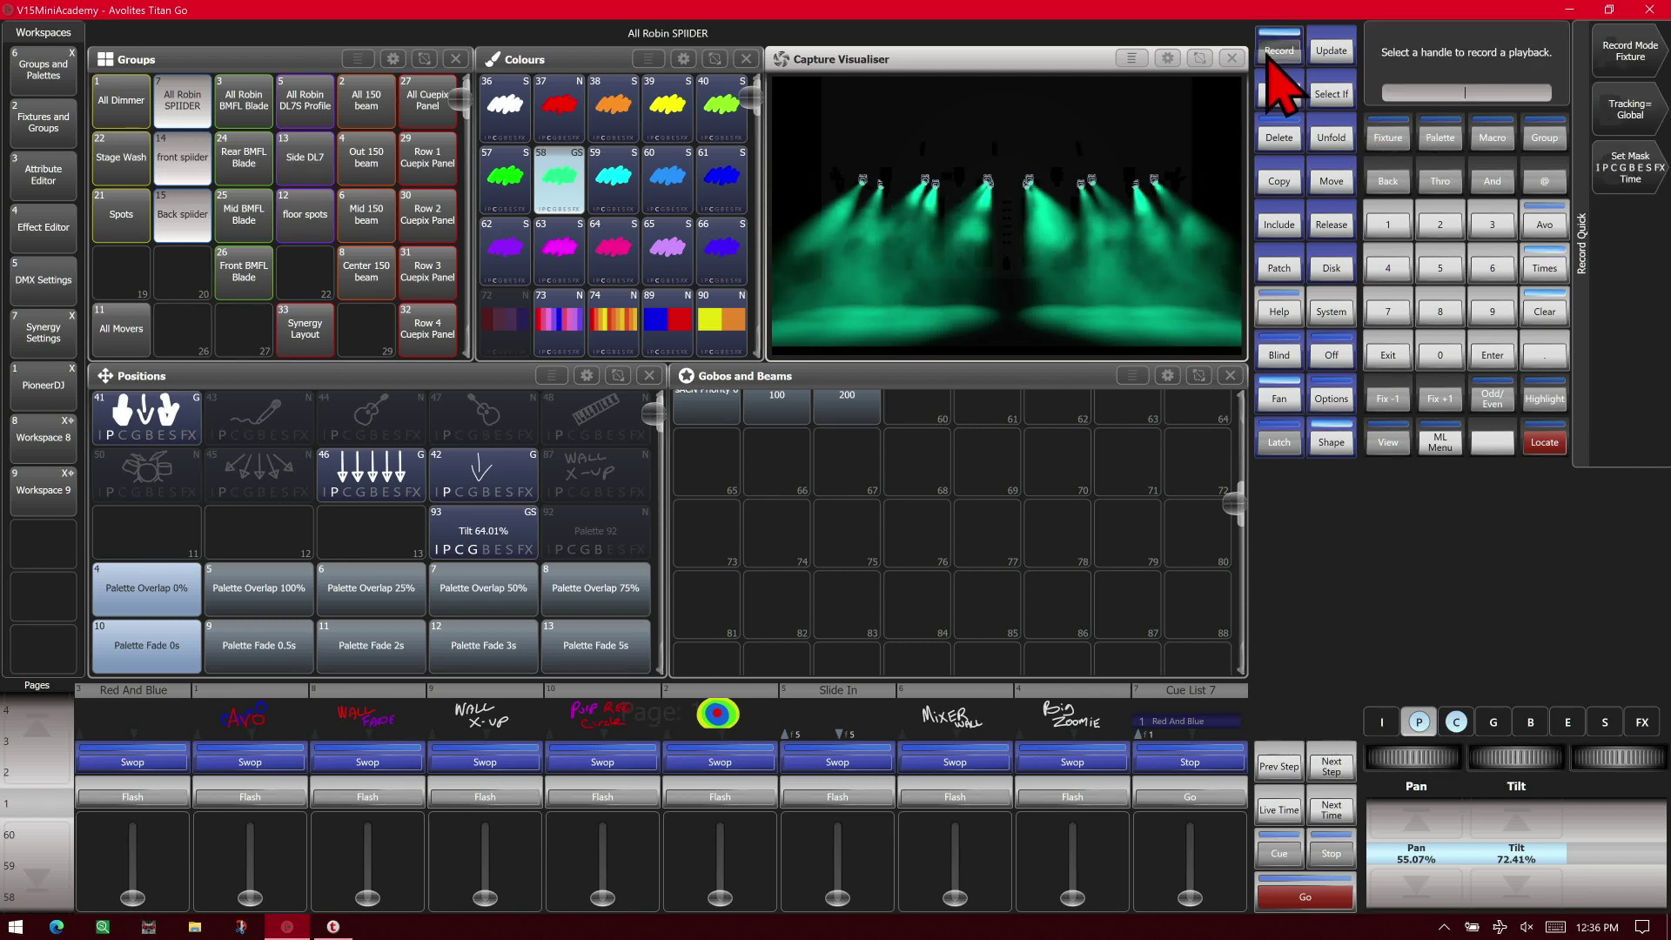
click(1439, 148)
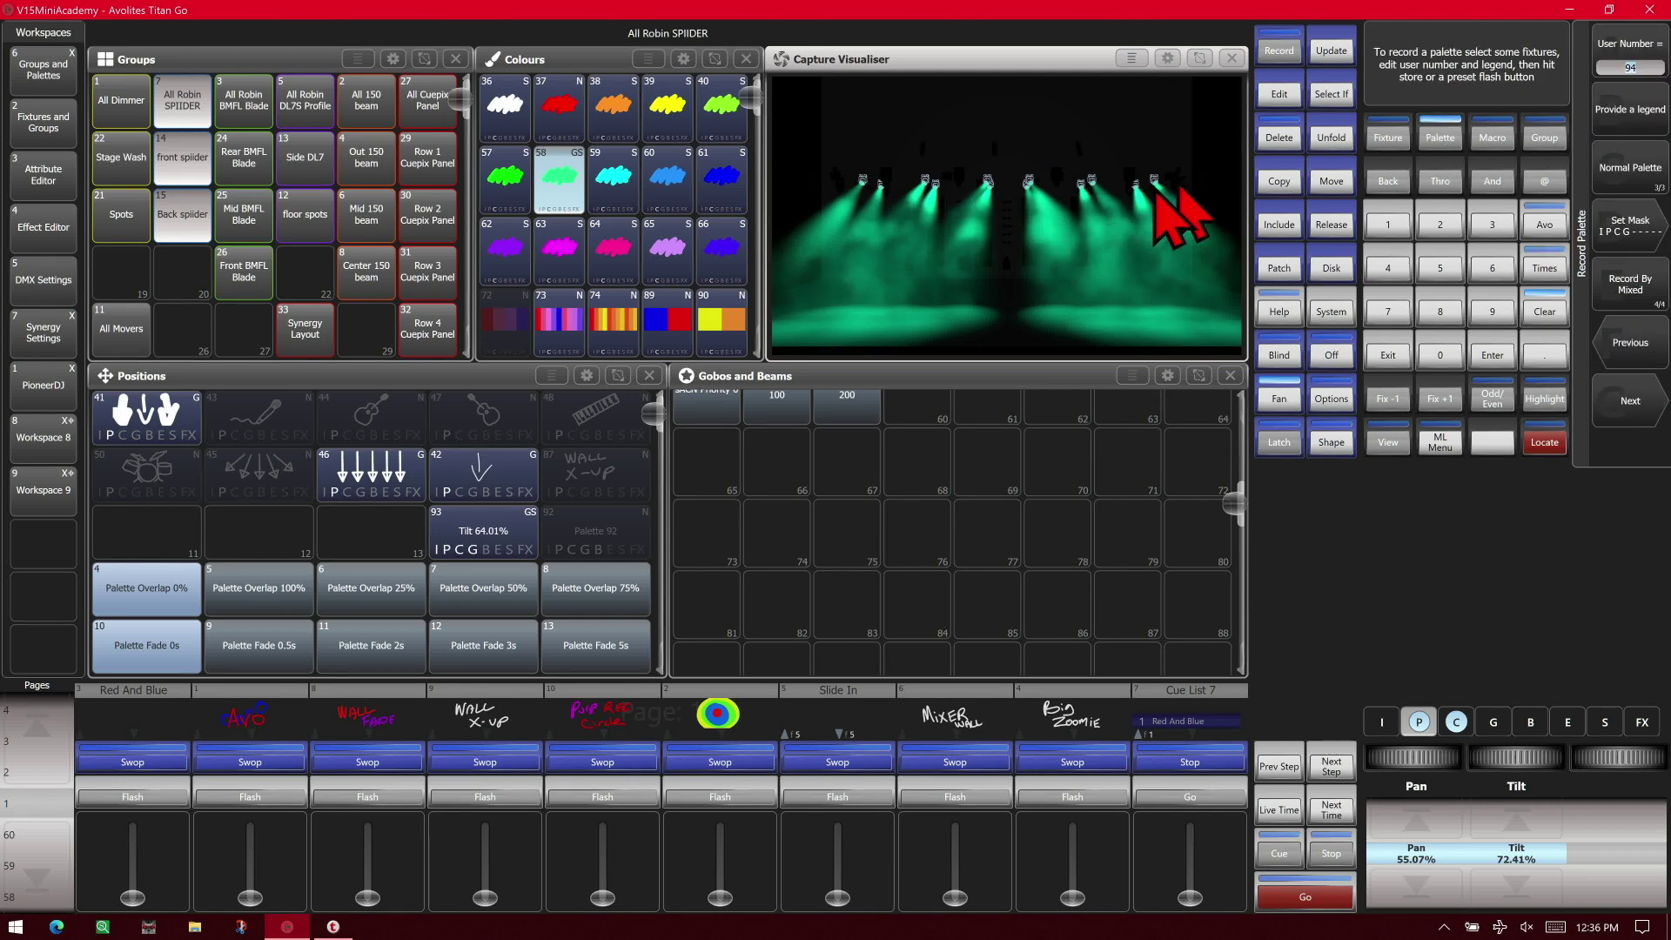
click(972, 556)
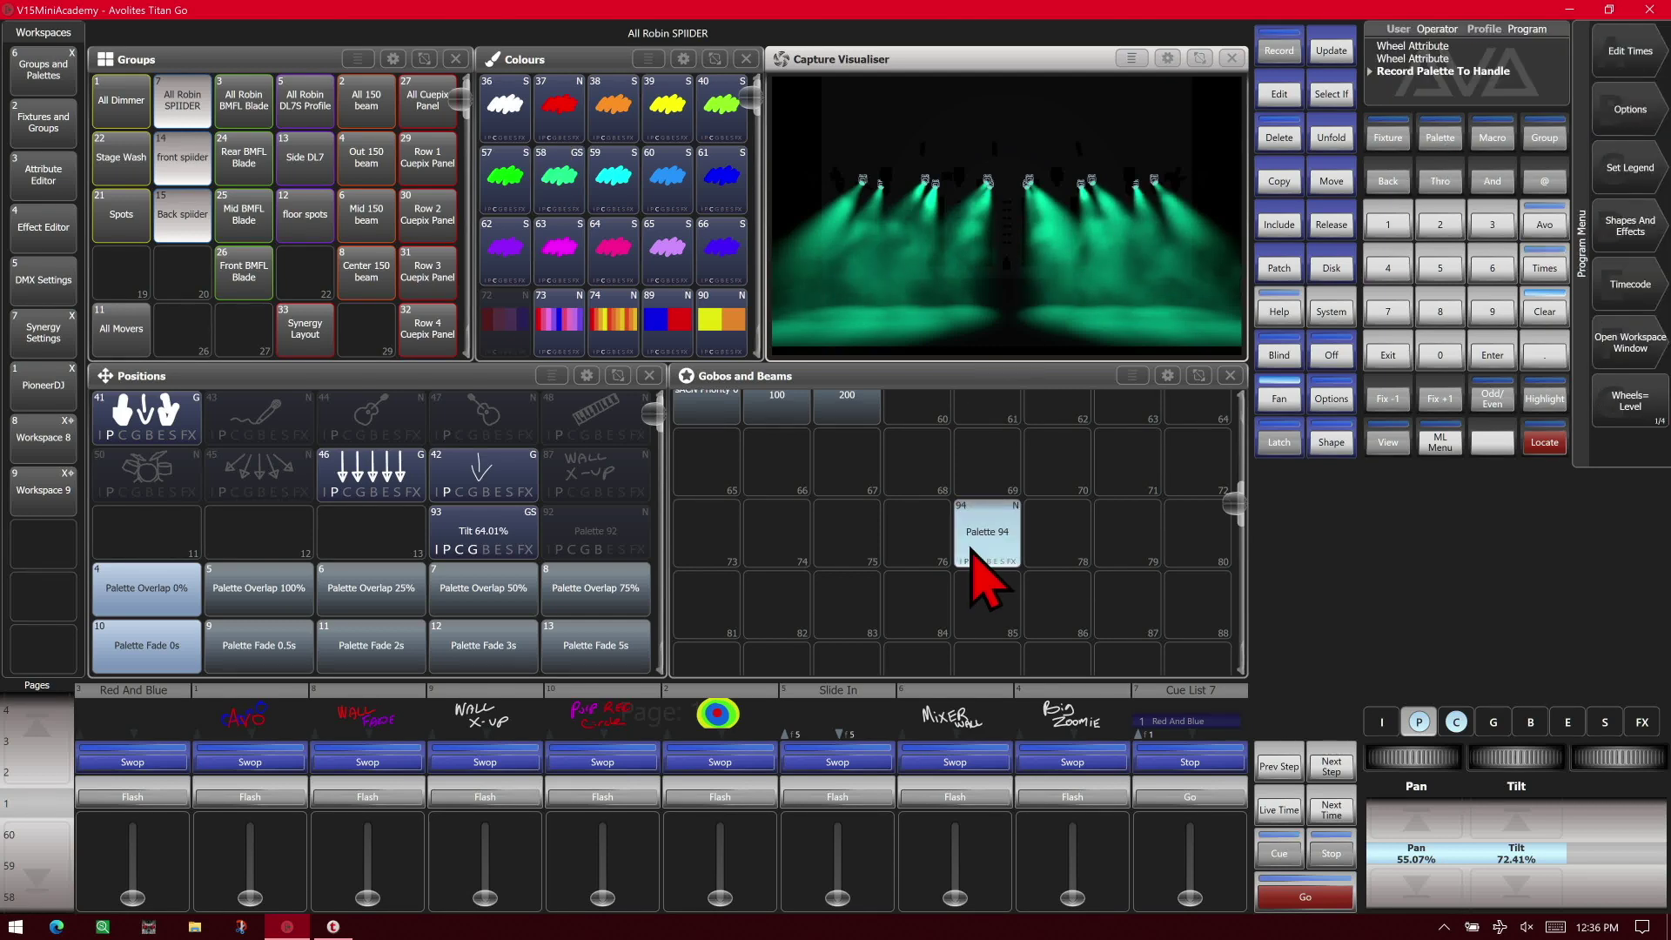
click(1545, 311)
click(1545, 312)
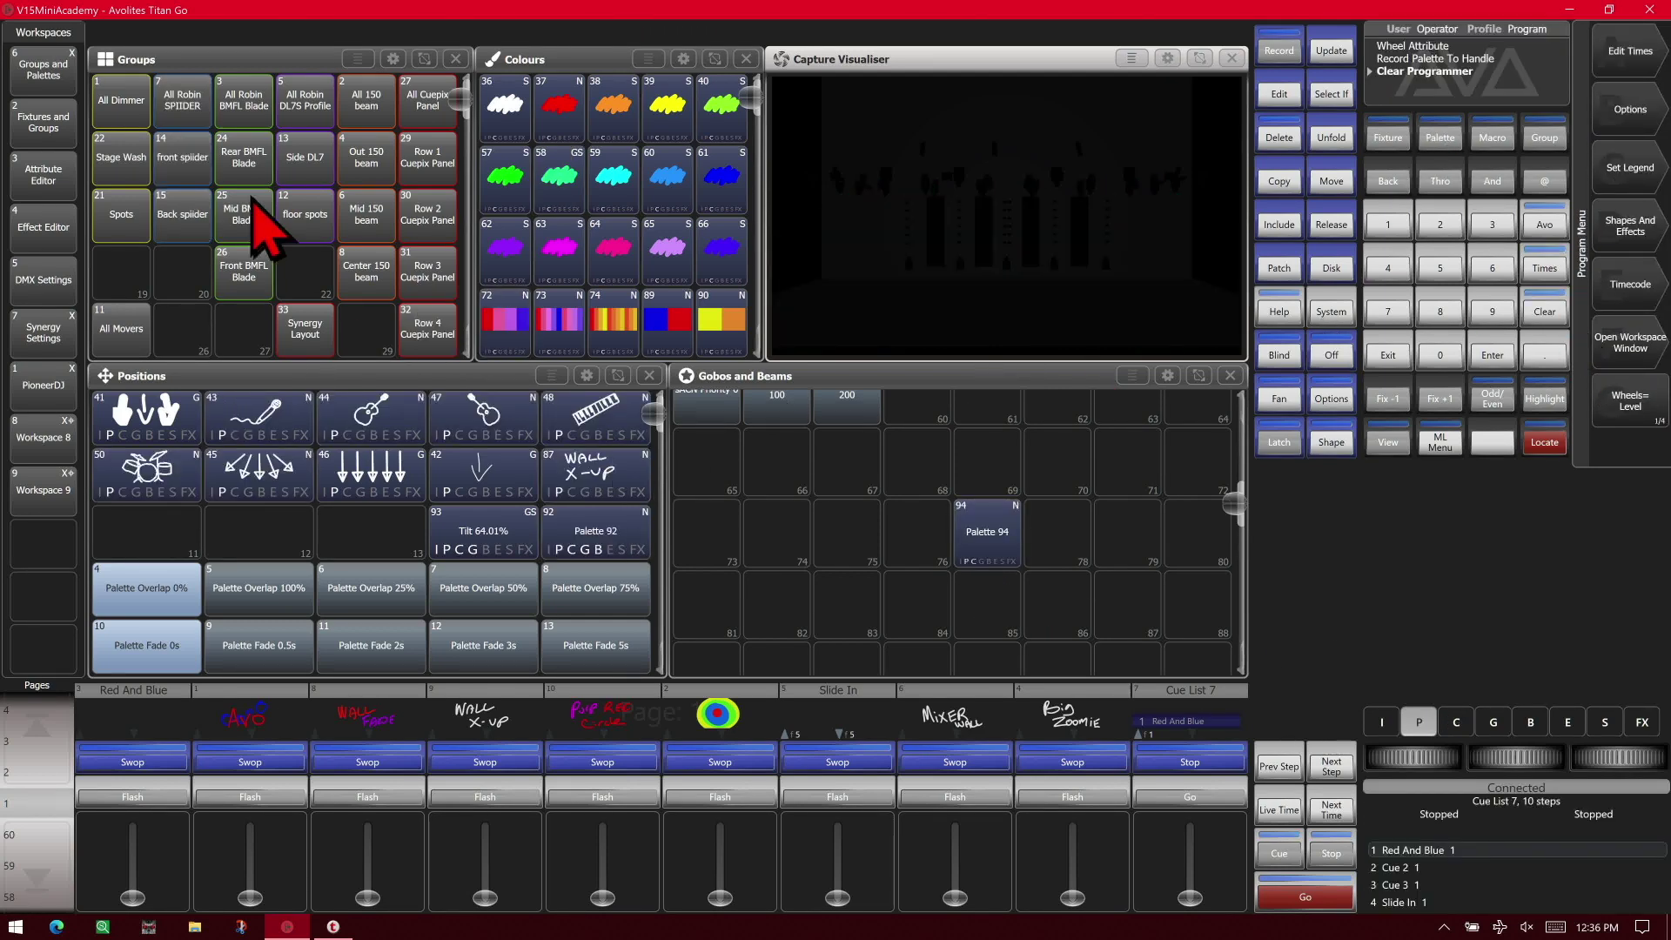
Test Palette 94 on the located All Robin SPIIDER group and clear the programmer
click(184, 113)
click(1545, 443)
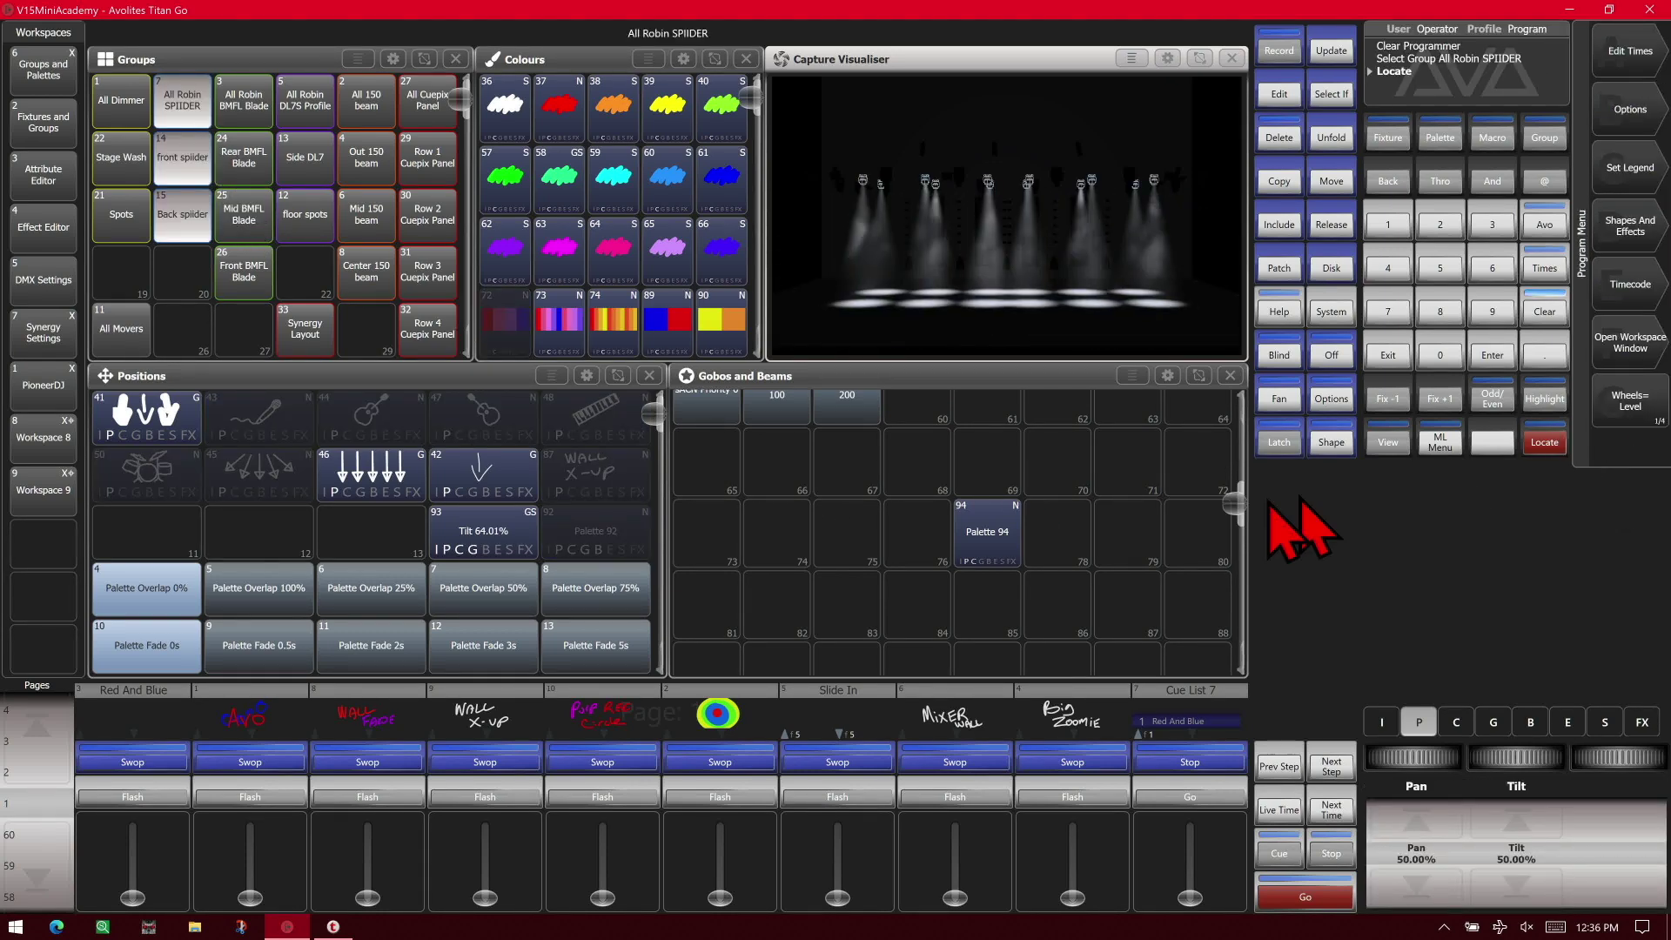
click(1010, 547)
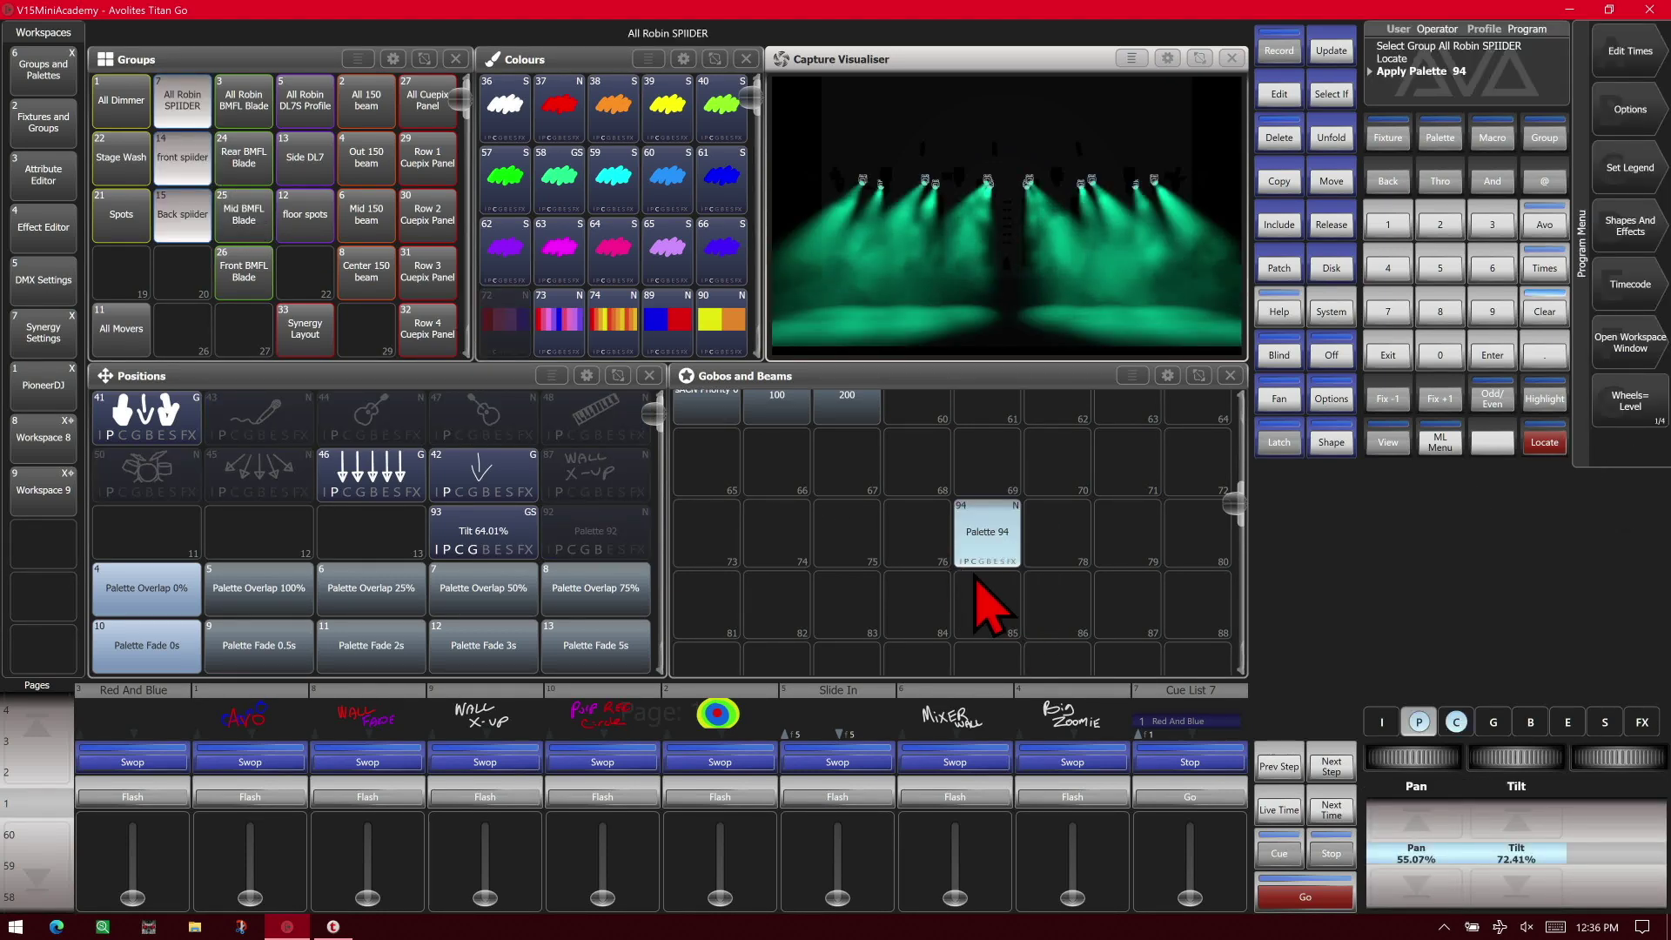
click(1547, 313)
click(1547, 313)
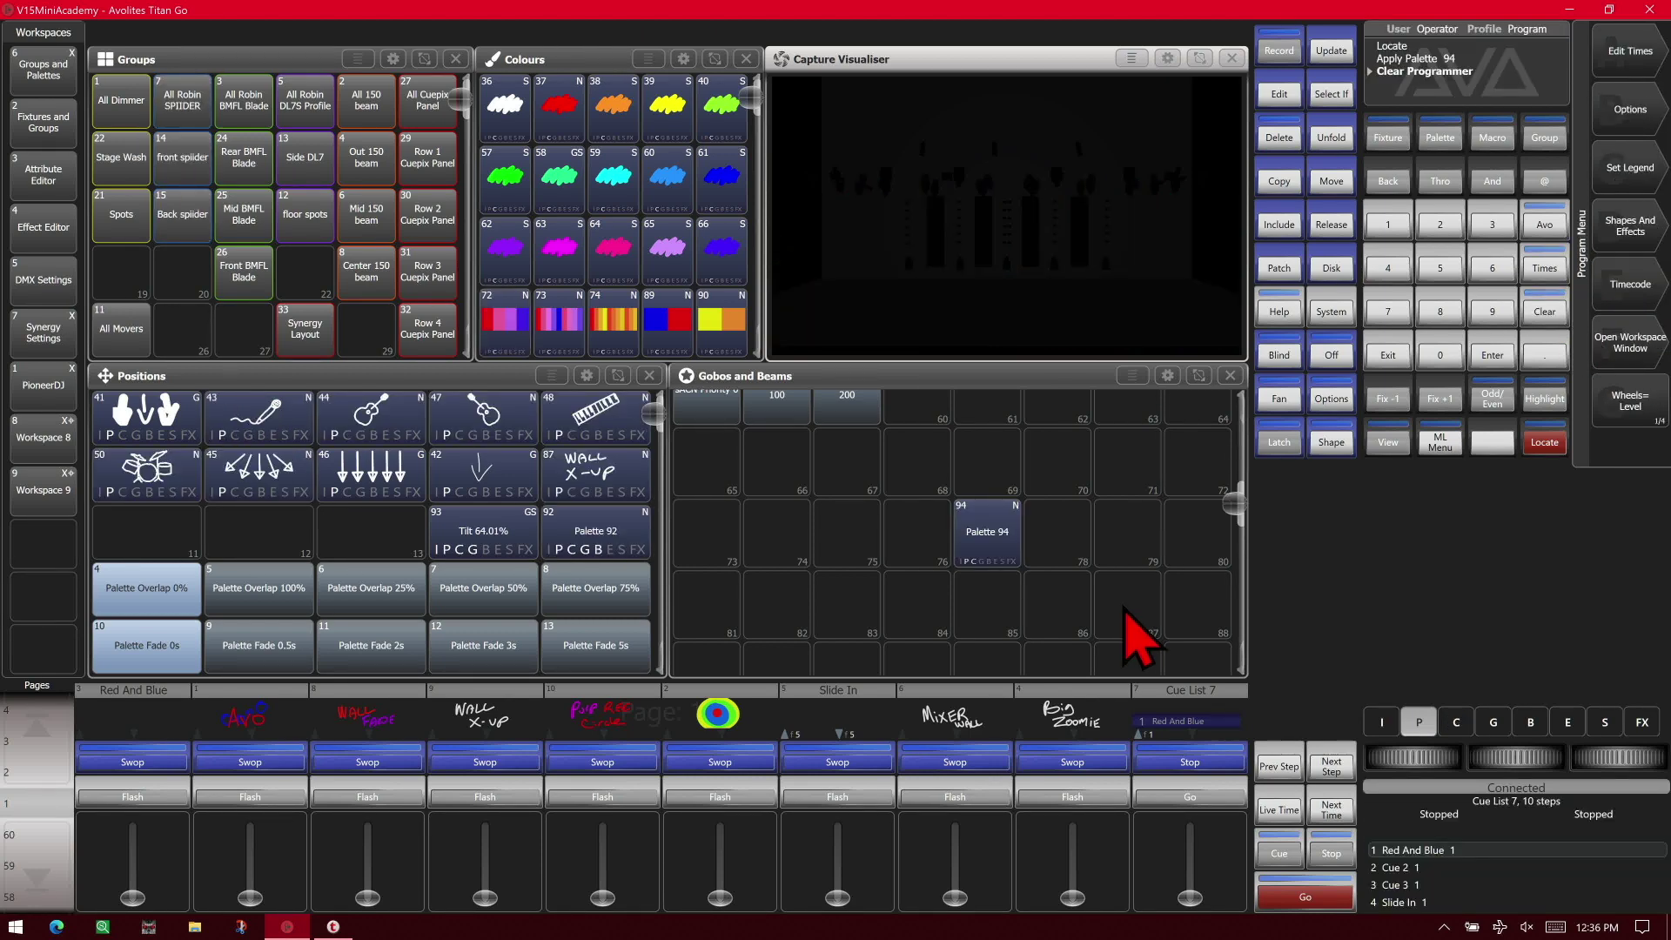
Locate the All Robin BMFL Blade group and apply the Red colour, the microphone position (palette 43) and gobo palette 13
click(243, 100)
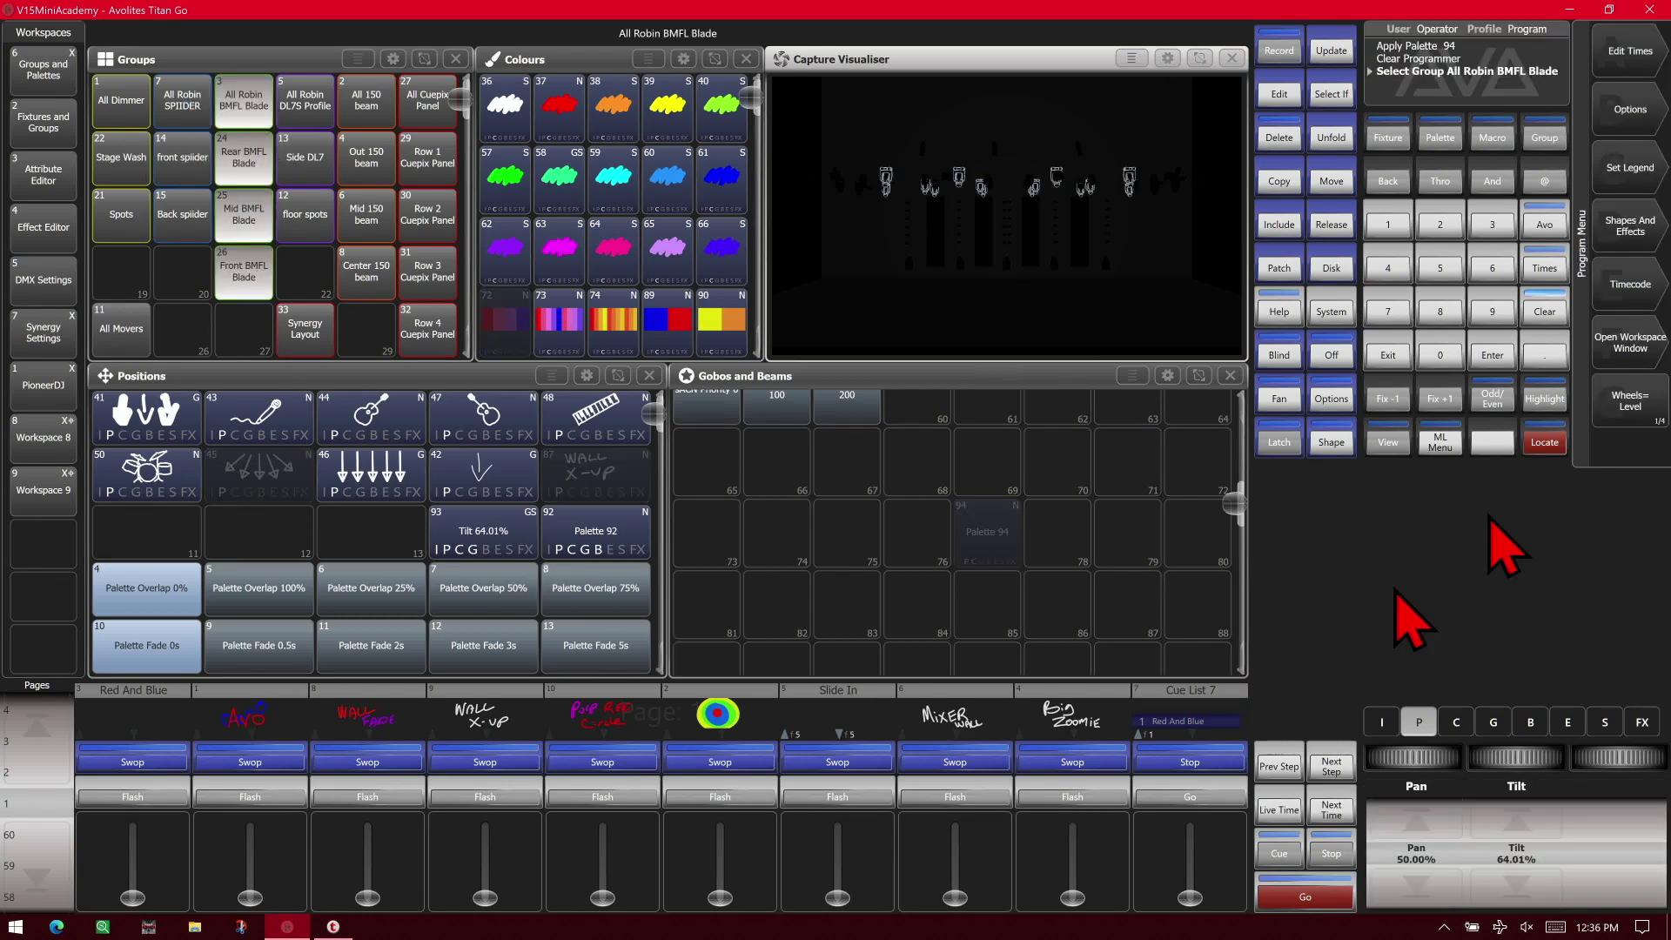
click(1546, 442)
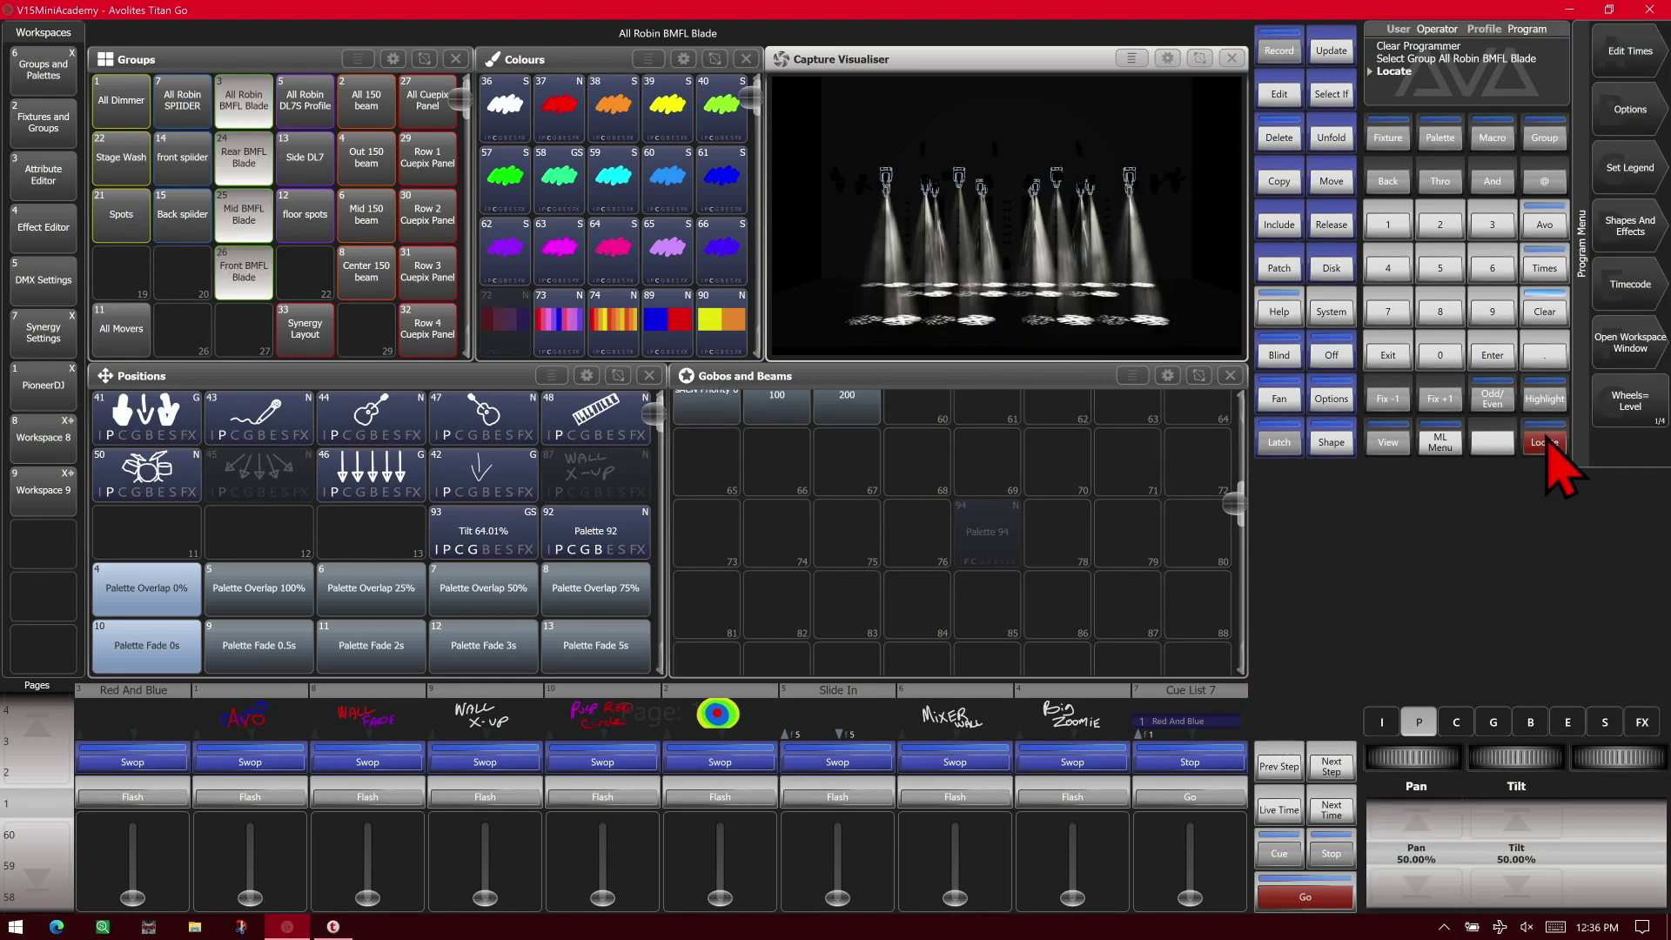
click(570, 122)
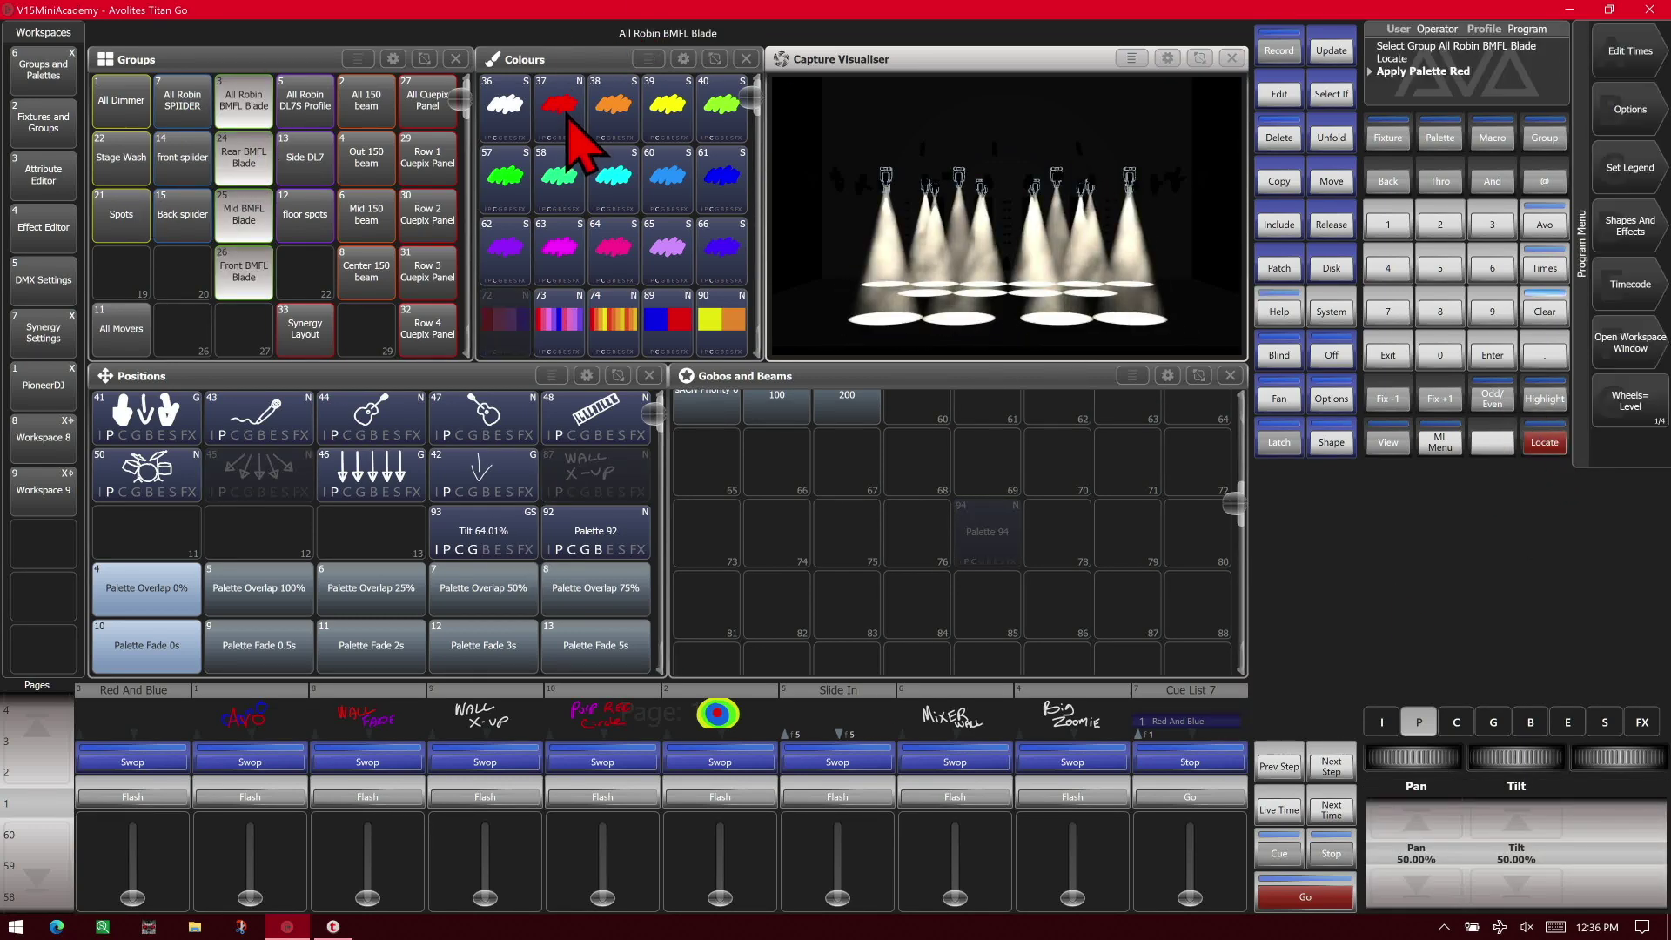
click(272, 426)
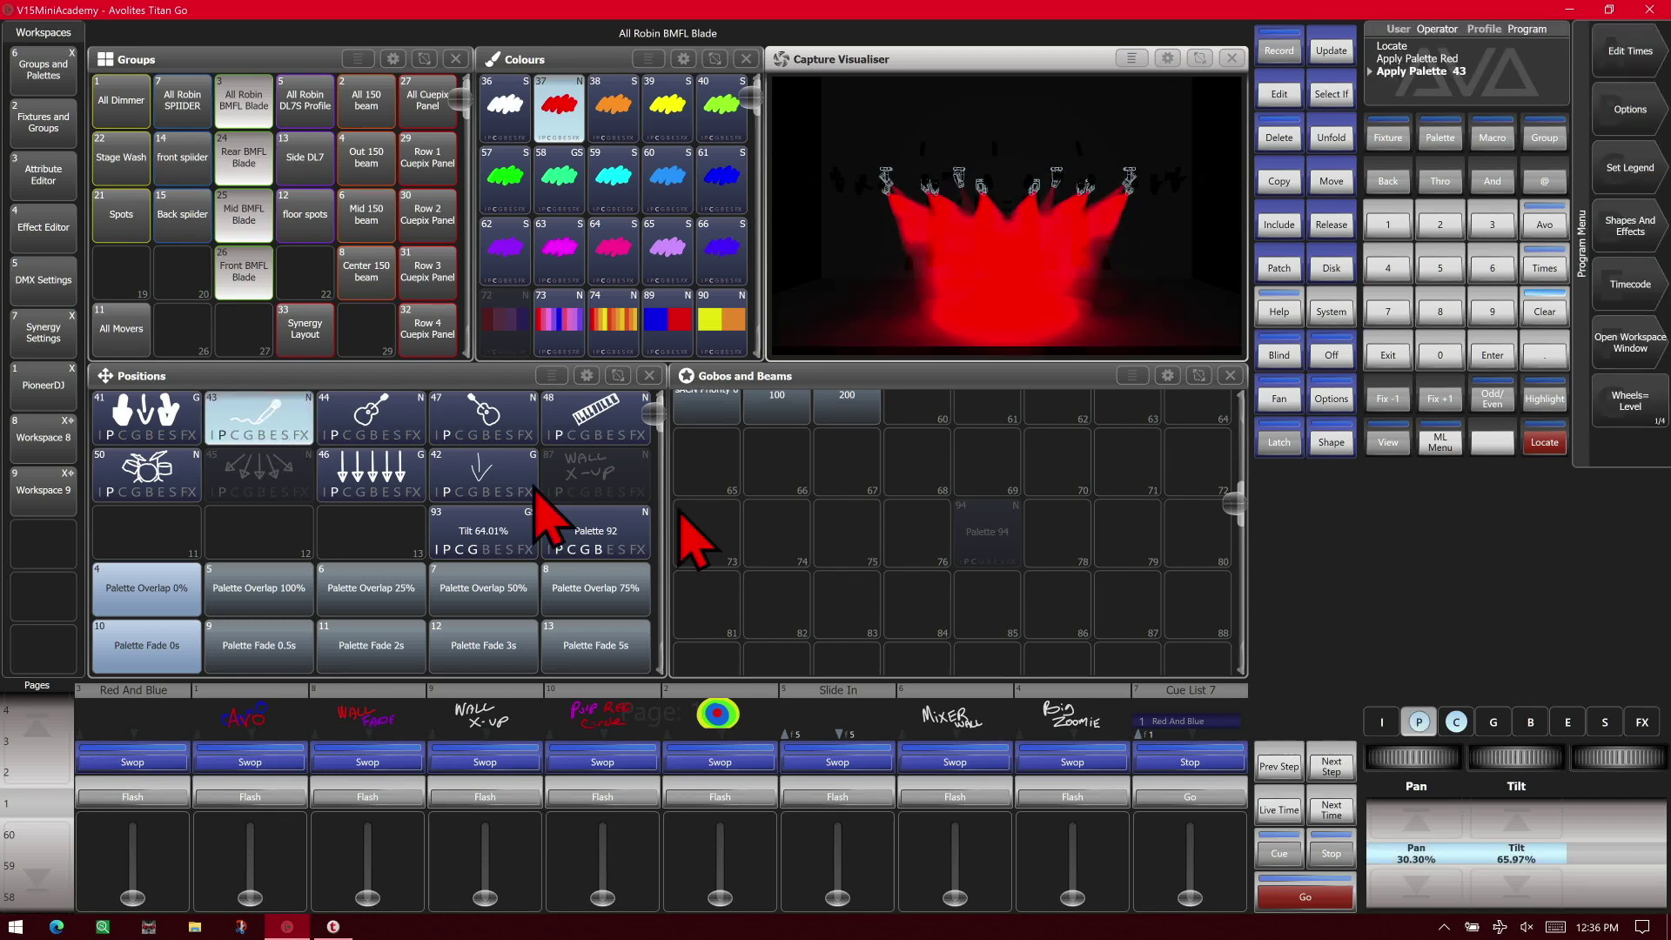
drag(1239, 522, 1239, 394)
click(1070, 490)
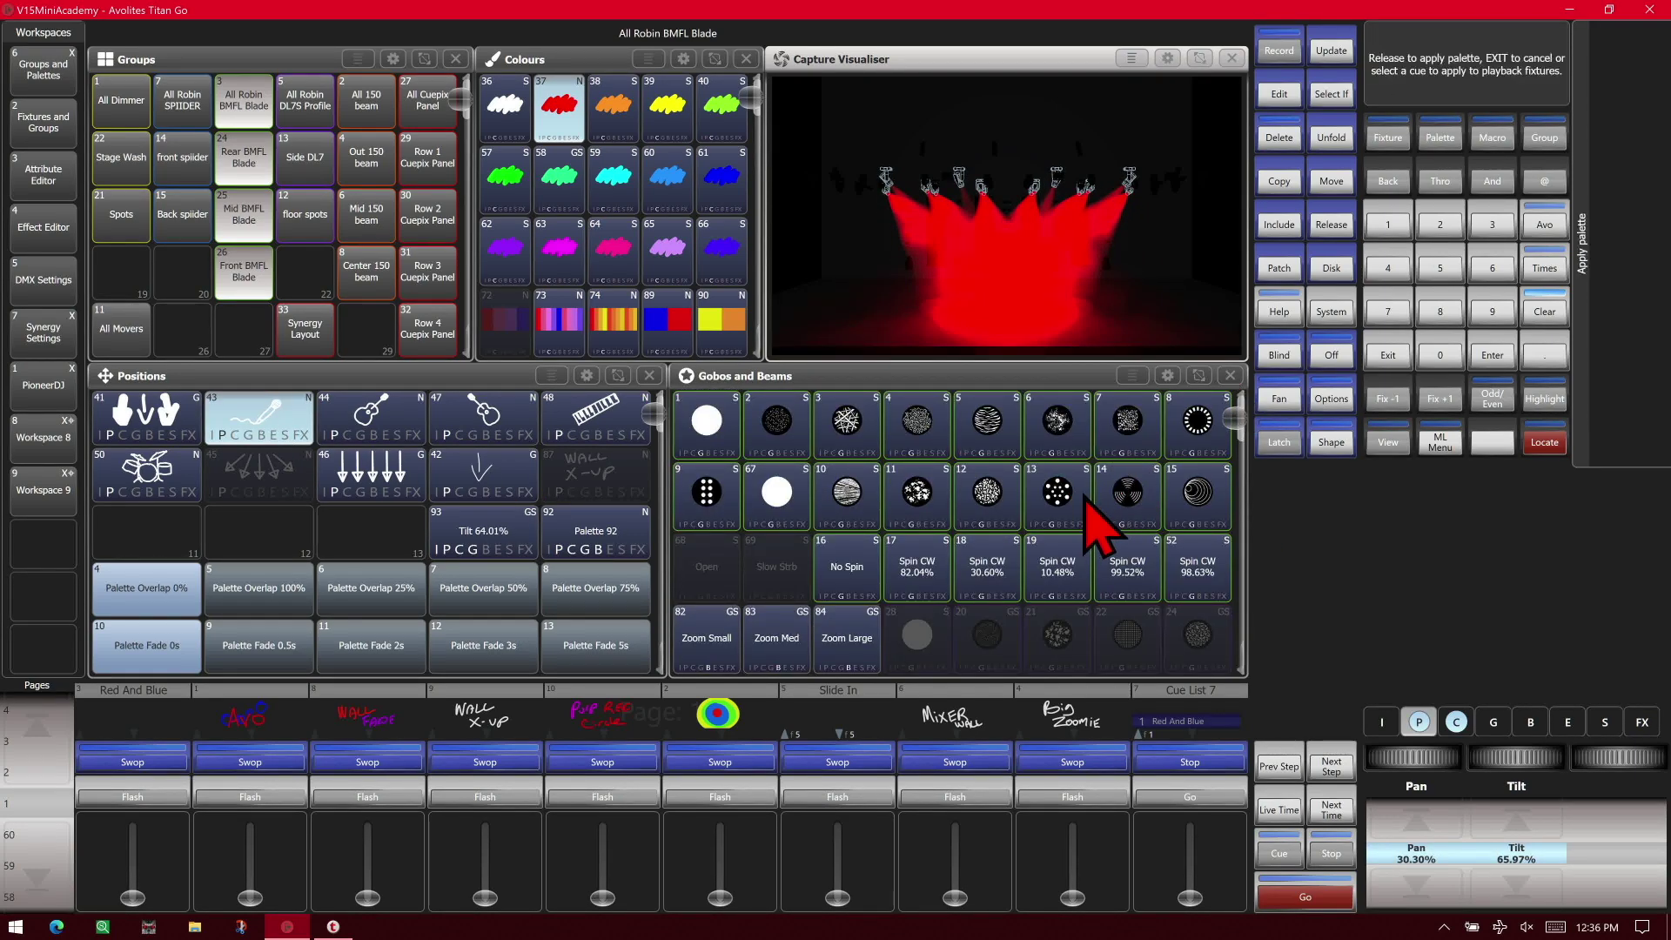
Start recording a normal palette with intensity and beam excluded from the mask and pan and tilt, colour and gobo included
click(1279, 50)
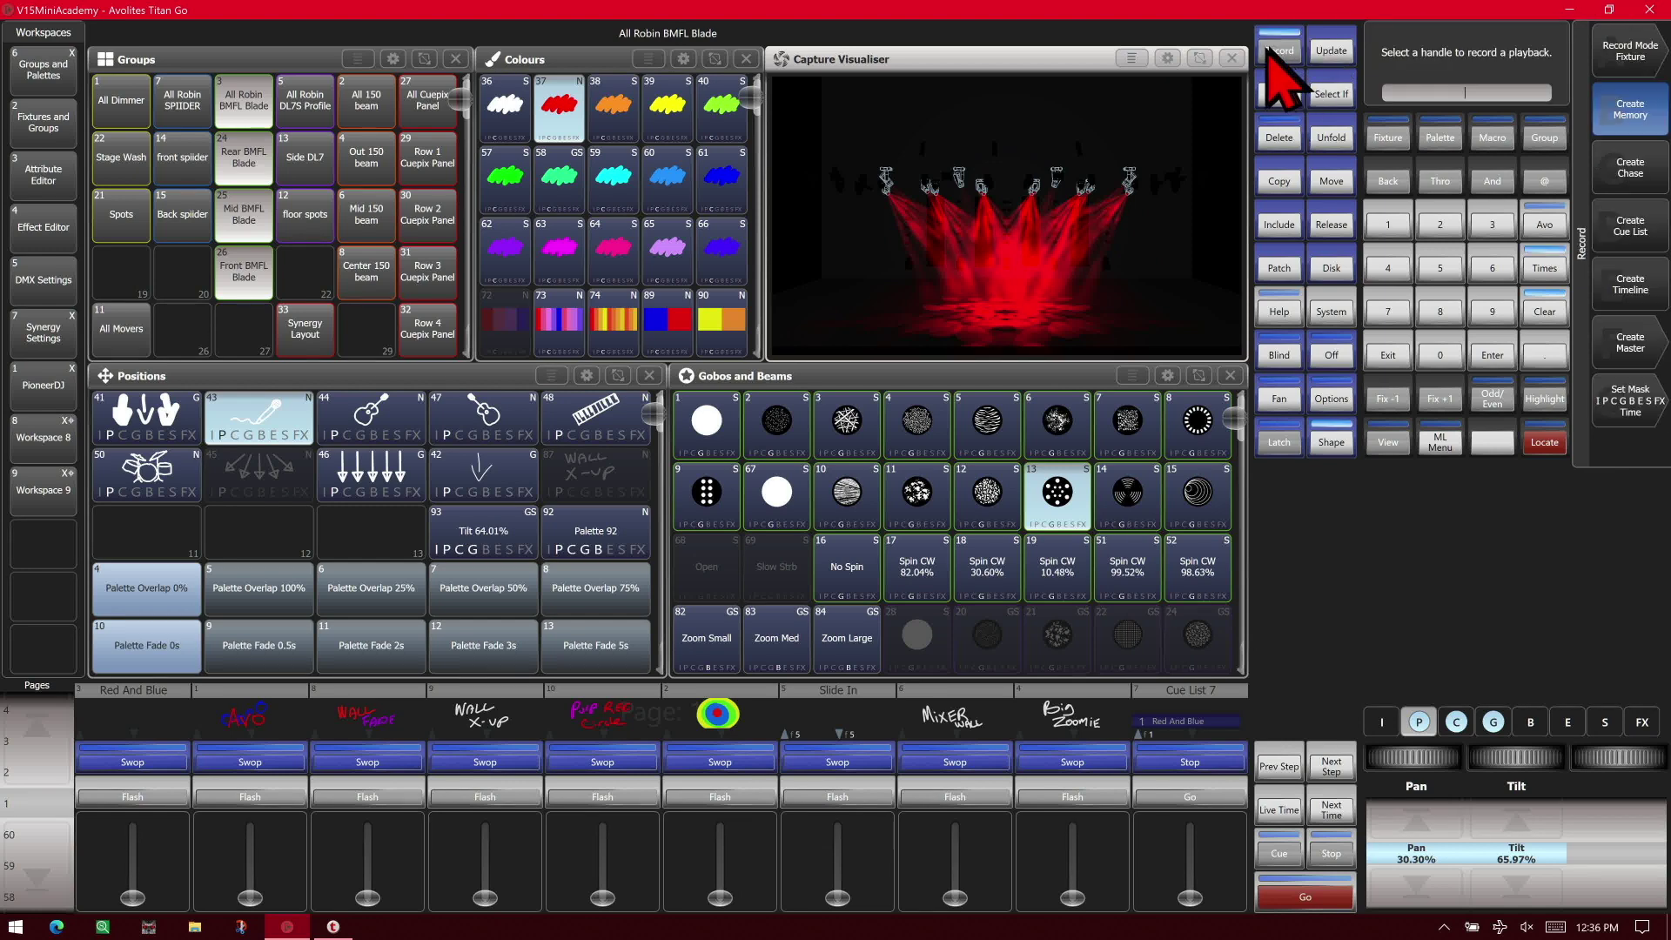
click(1440, 140)
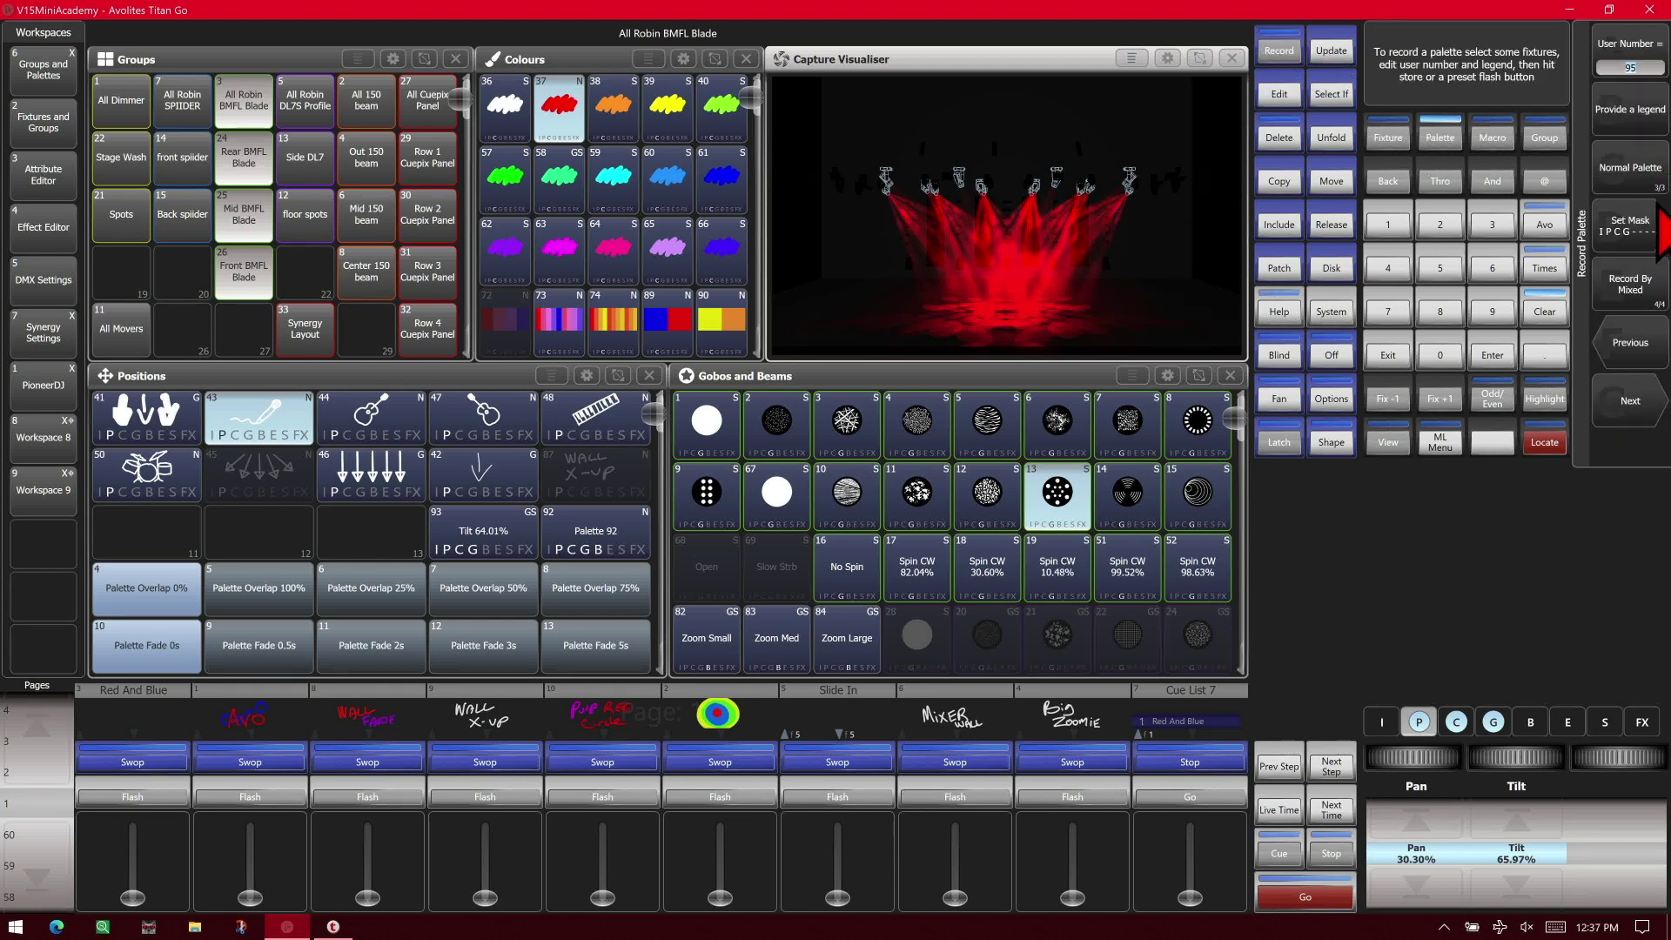
click(1641, 225)
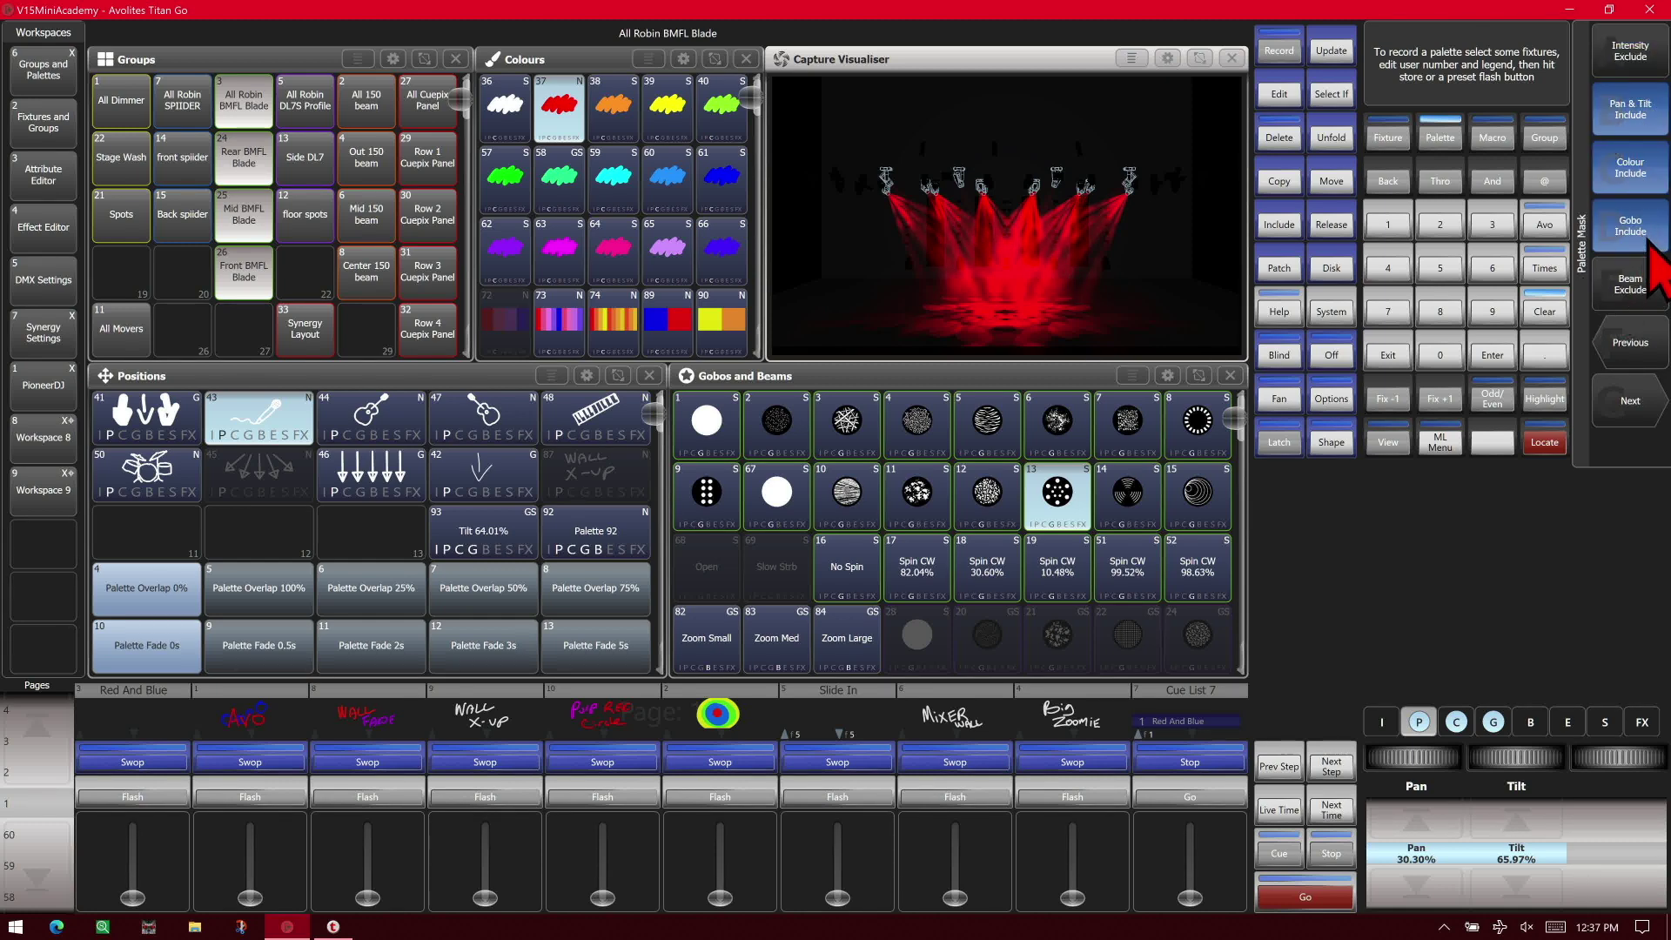
click(1628, 416)
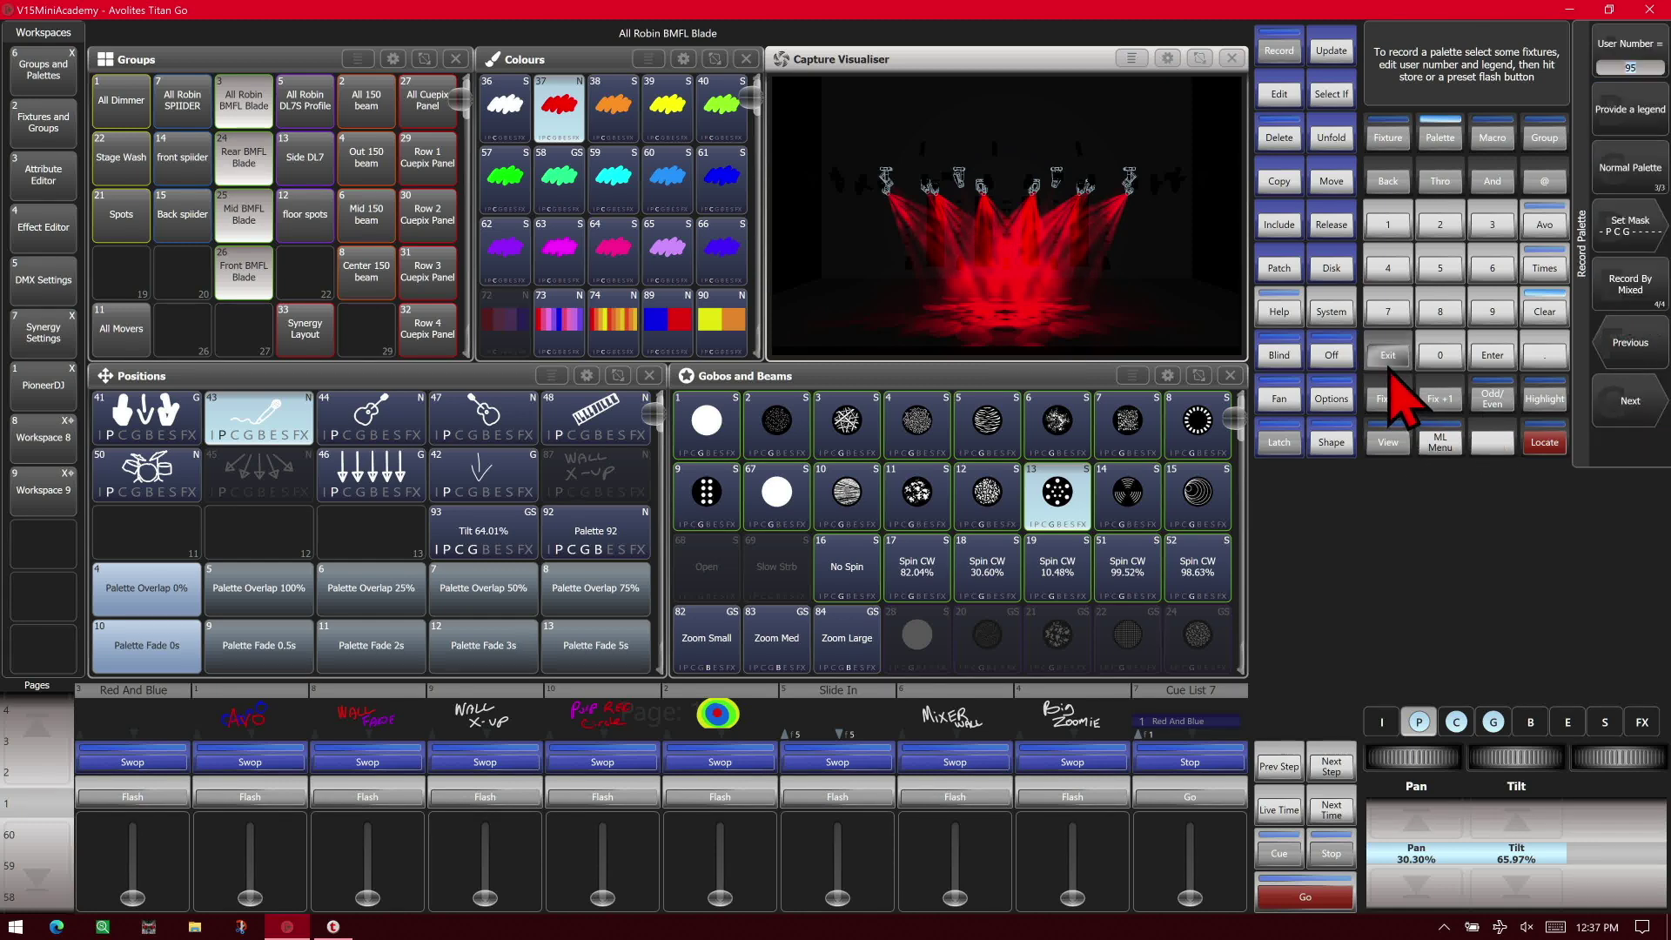
Give the new palette the legend "test", store it without assigning a handle and clear the programmer
click(1619, 417)
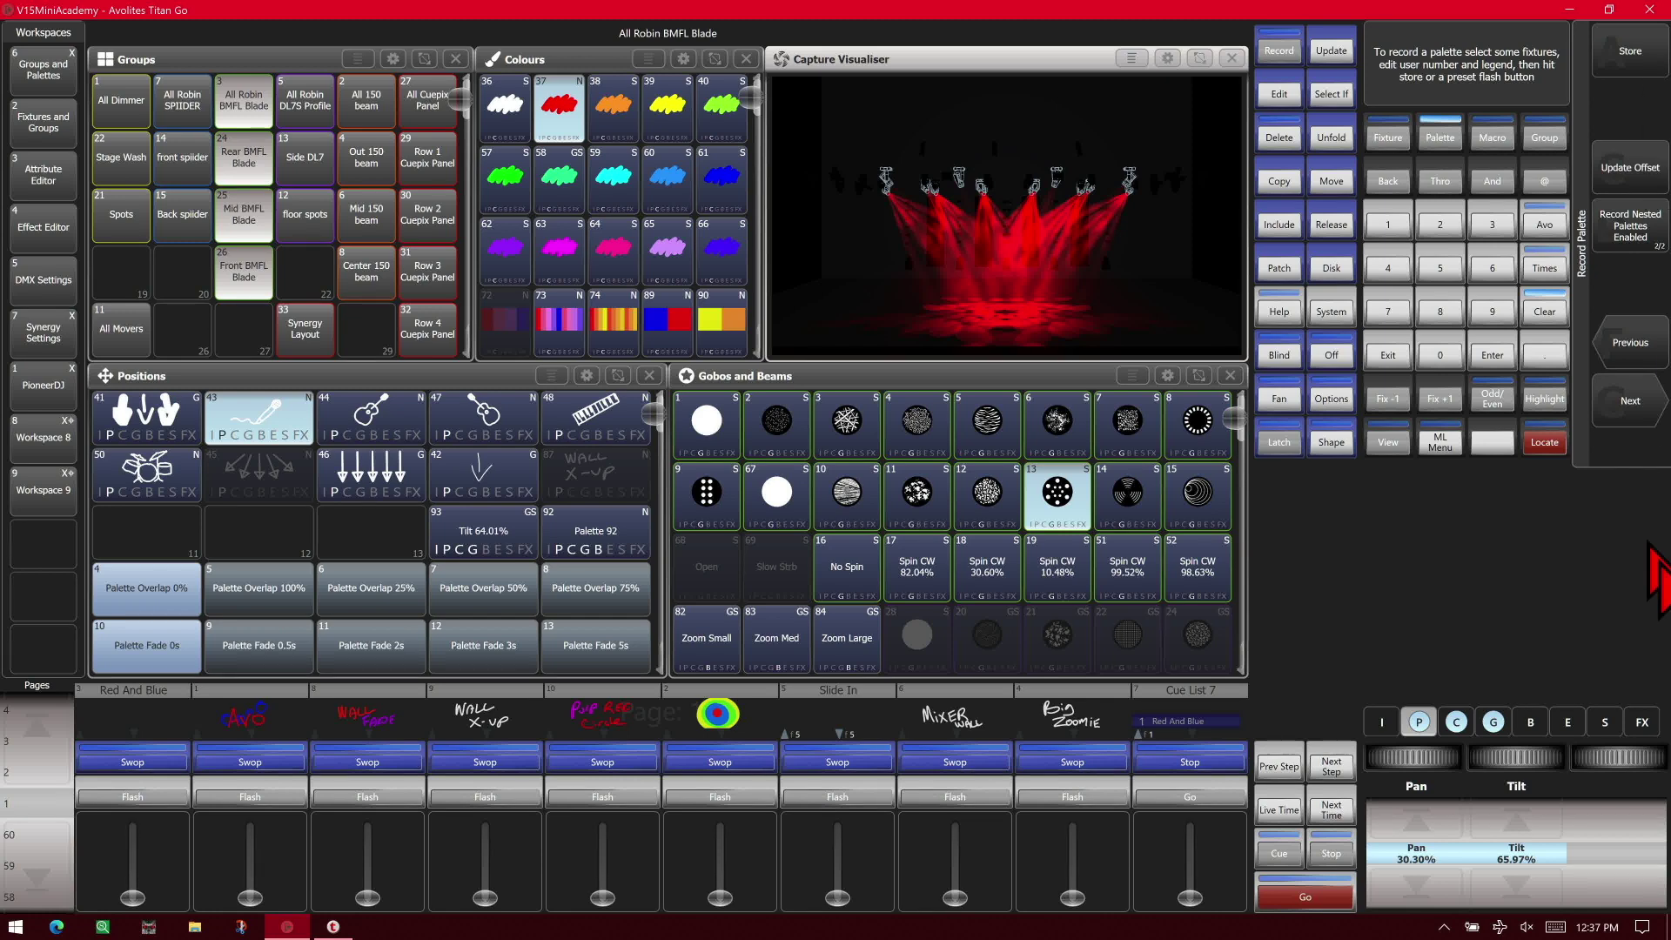
click(1634, 363)
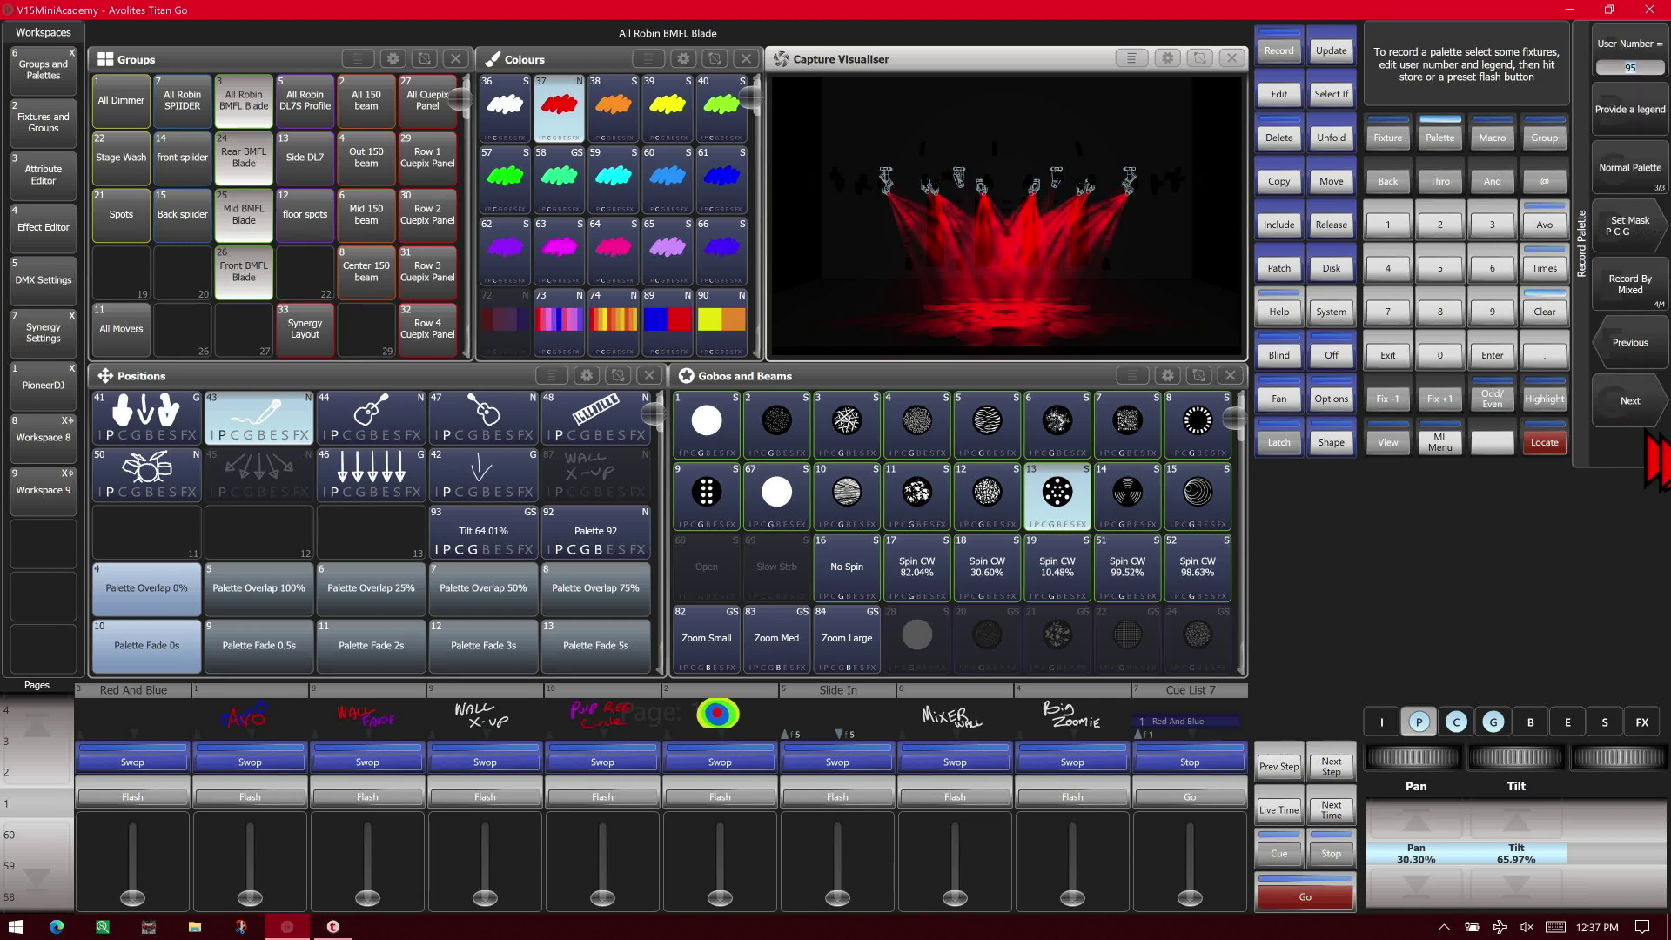
click(1637, 111)
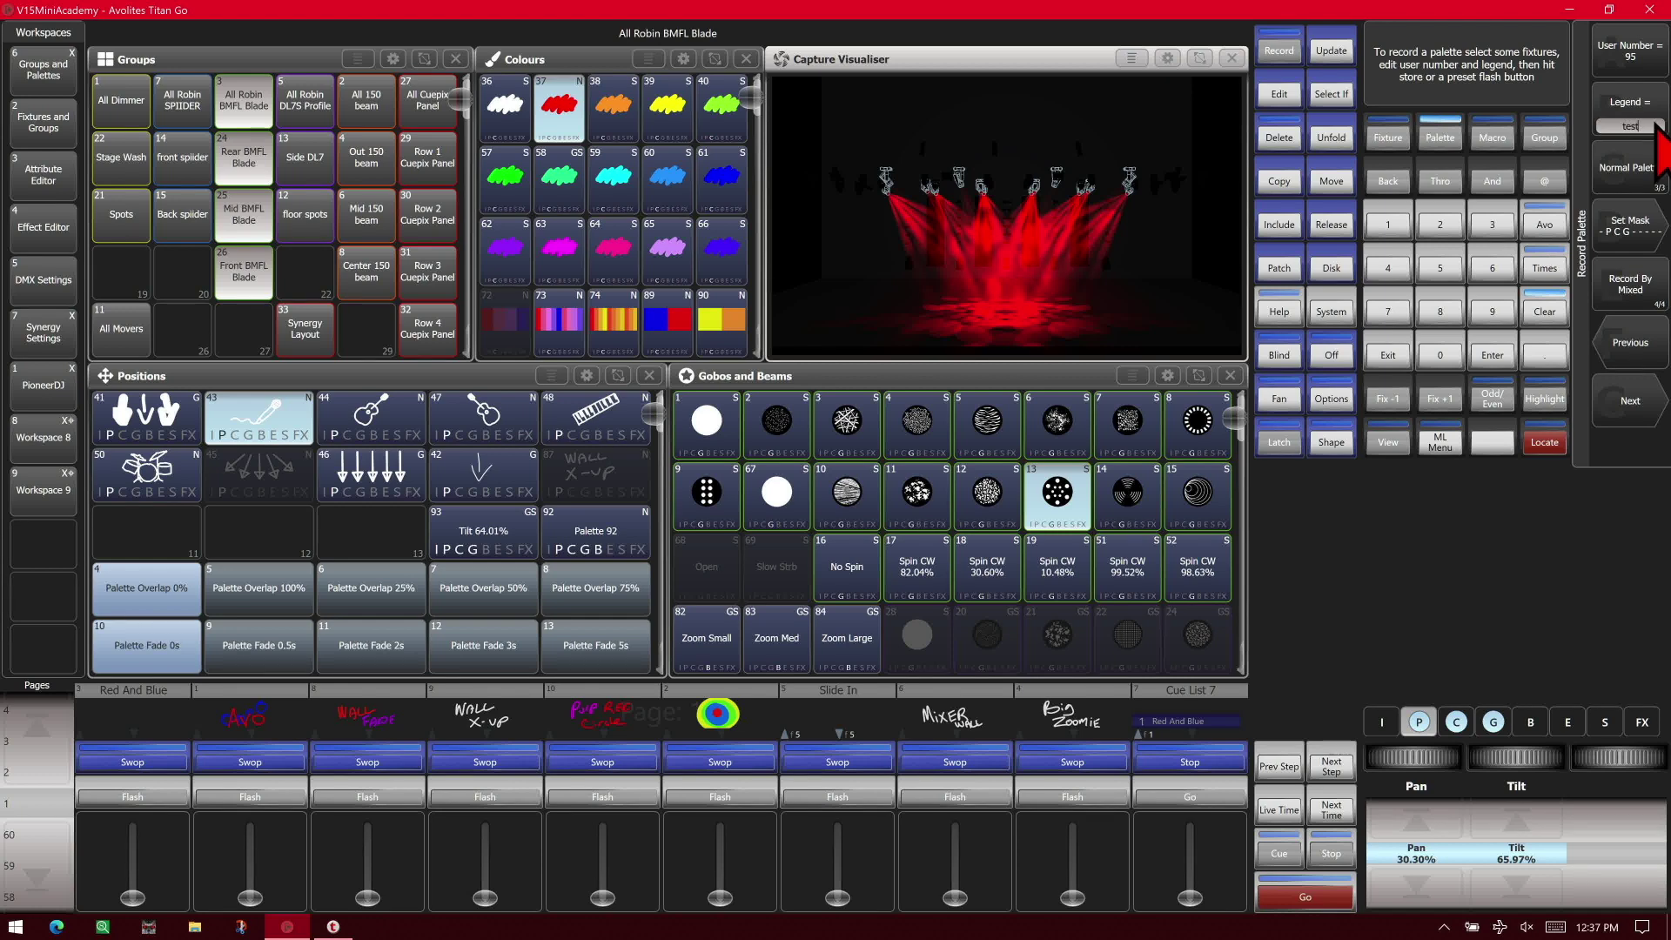
click(1637, 399)
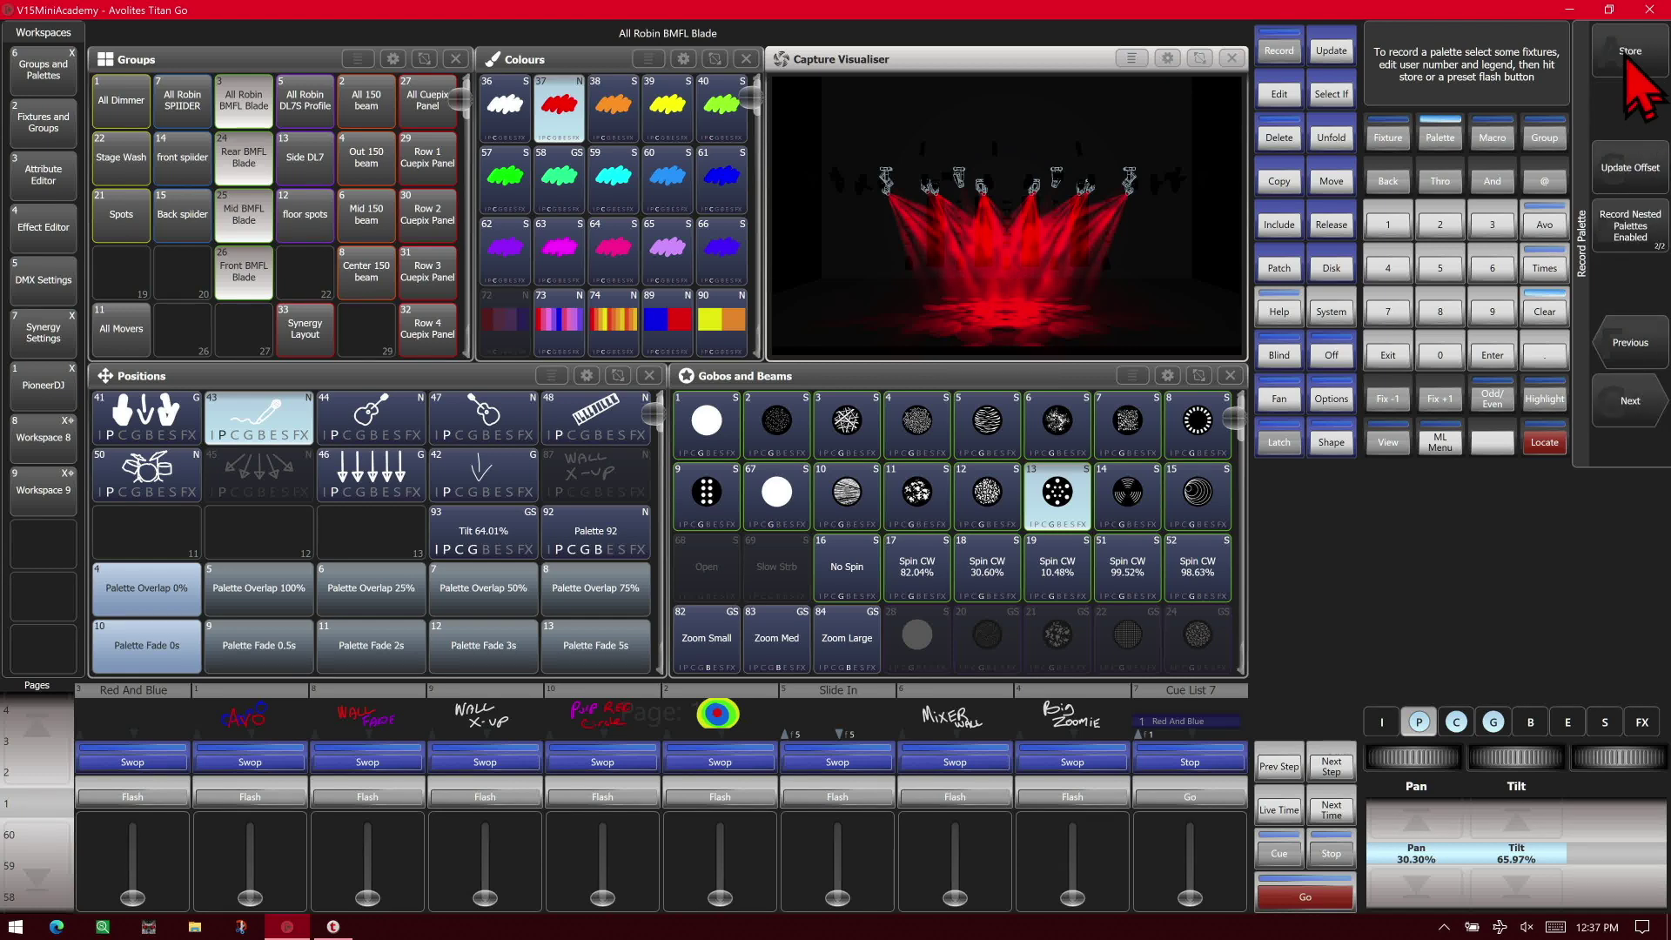
click(1620, 54)
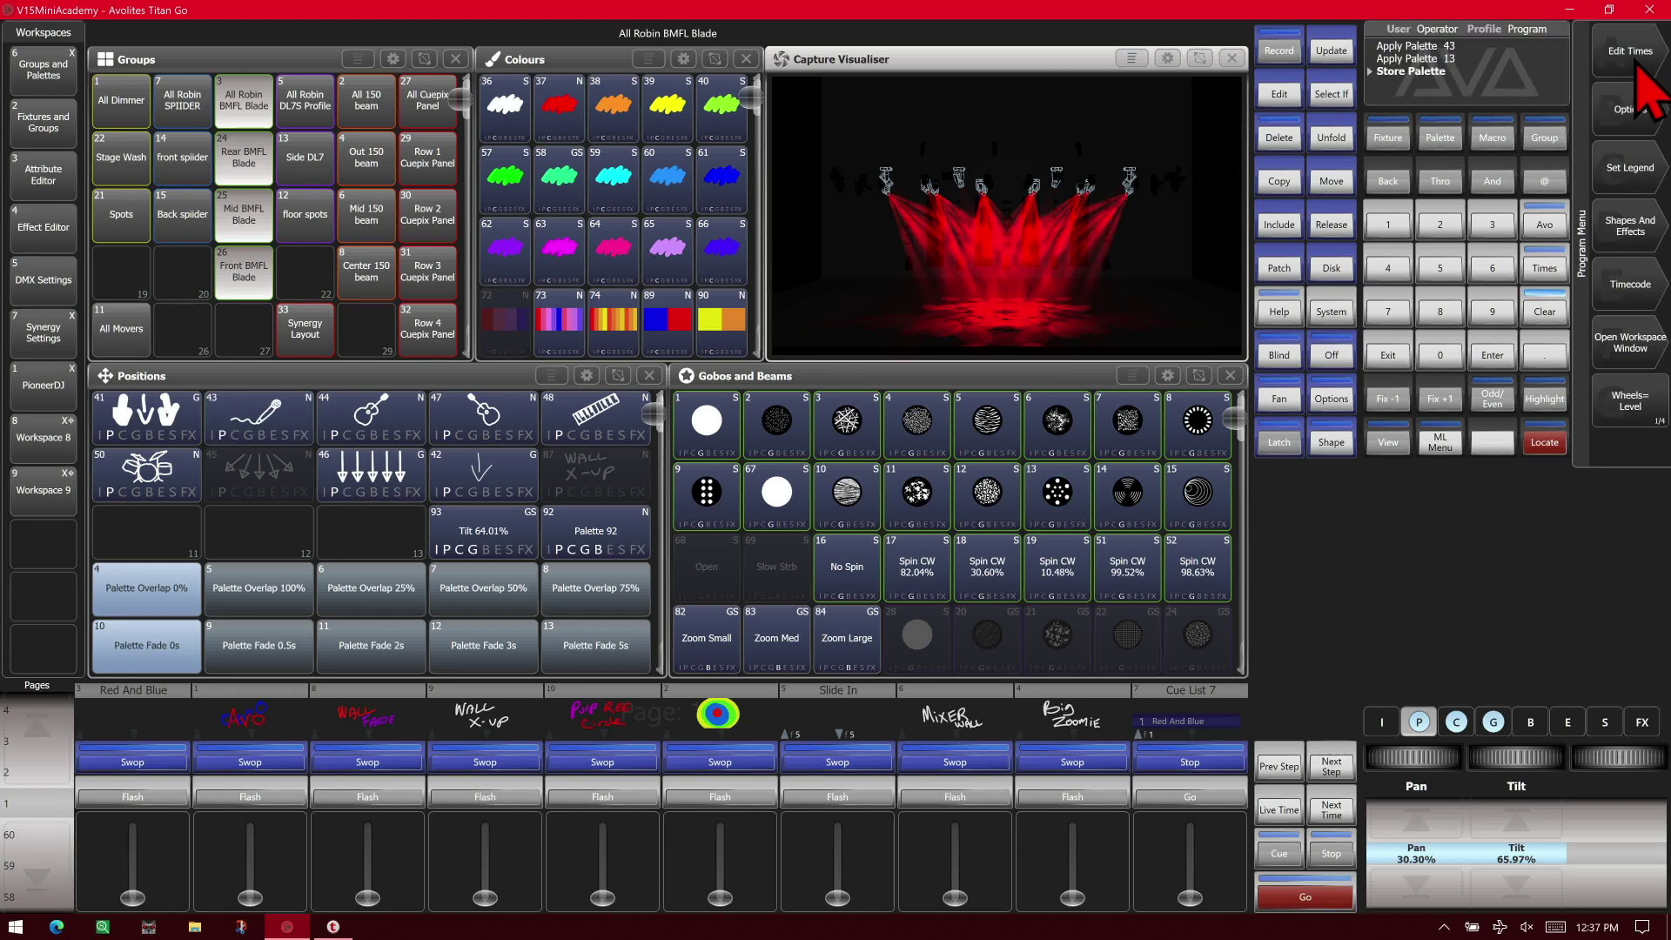
click(1545, 315)
click(1546, 315)
Open the Show Library window and filter it to show palettes
click(1387, 444)
click(1387, 444)
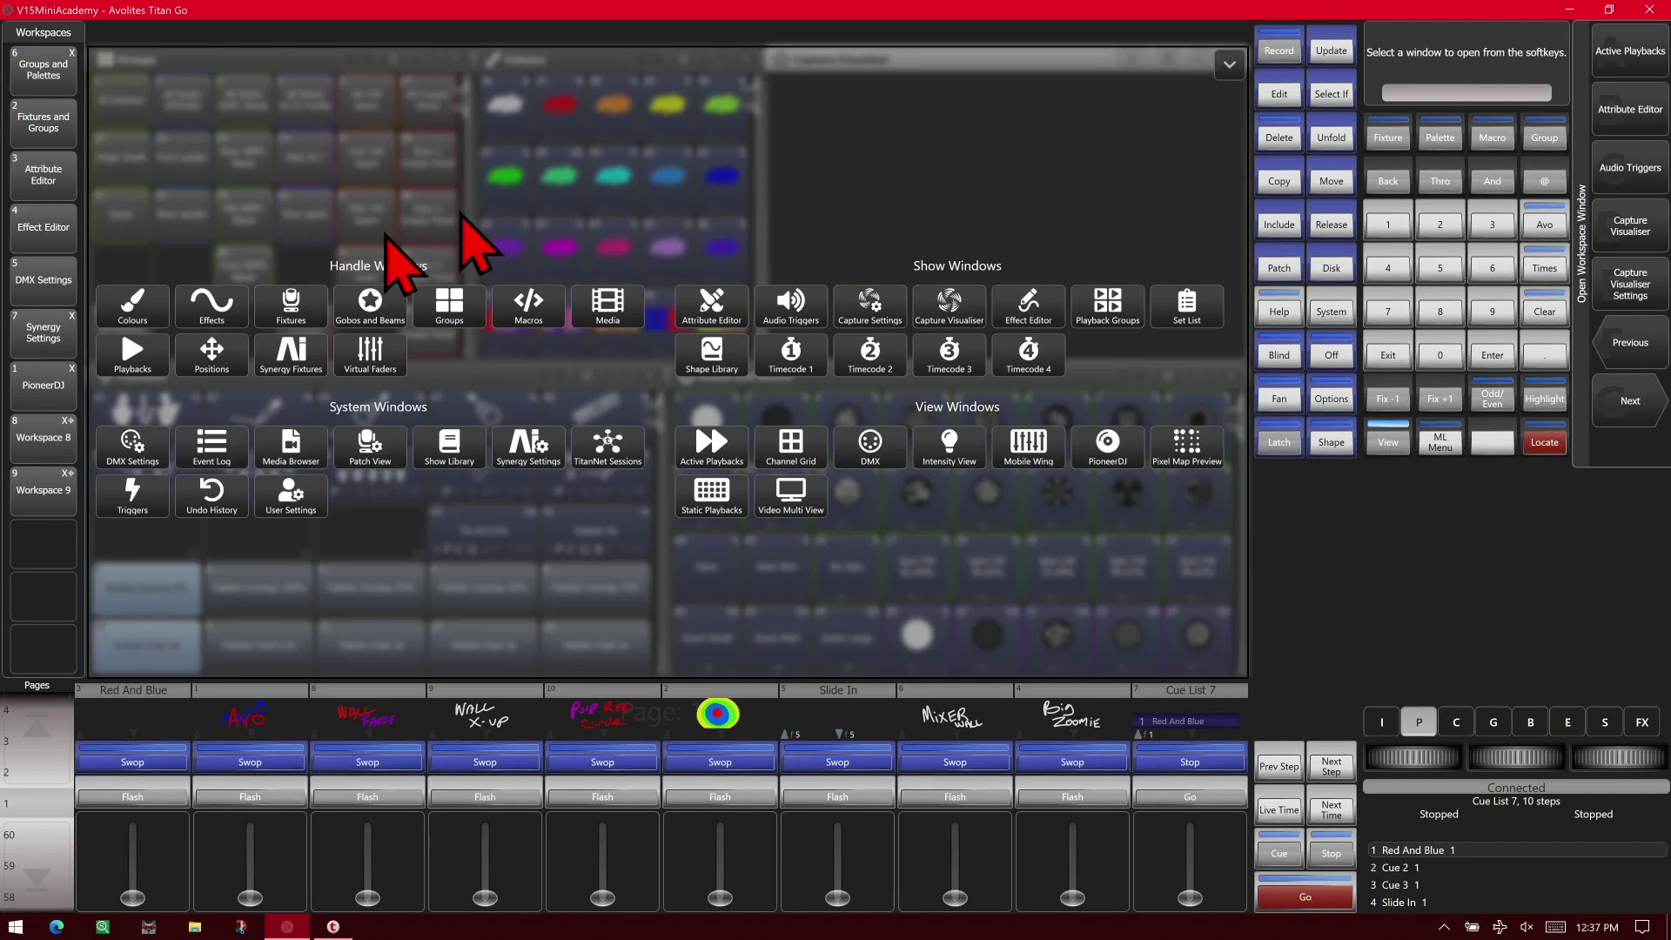
click(446, 442)
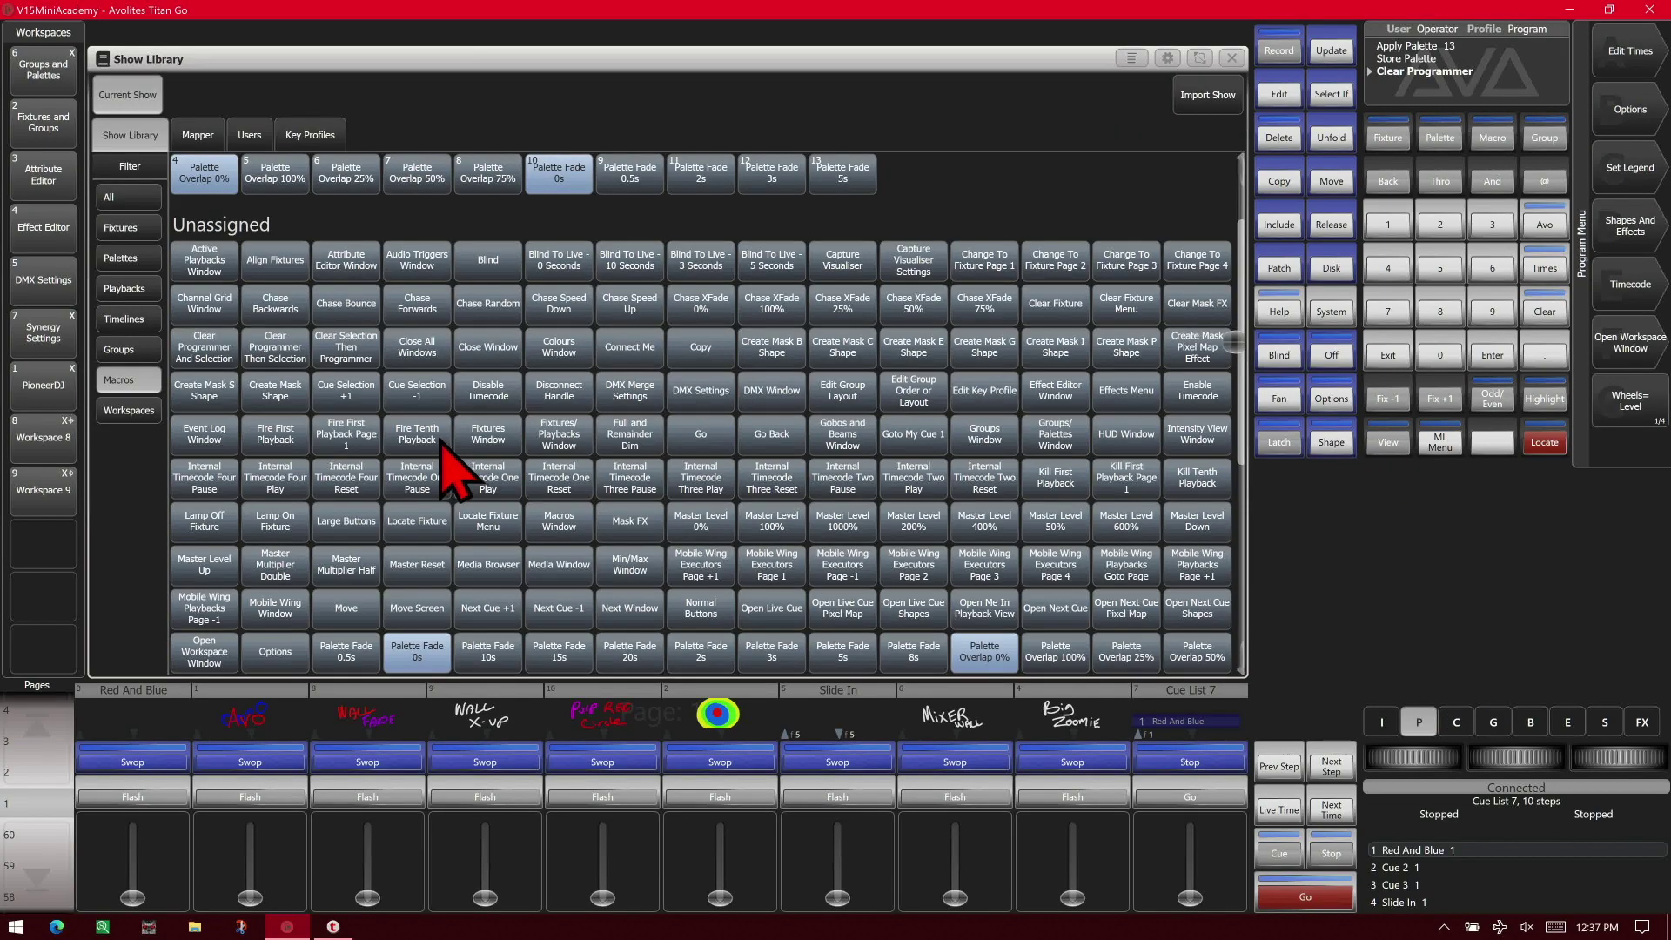
click(133, 260)
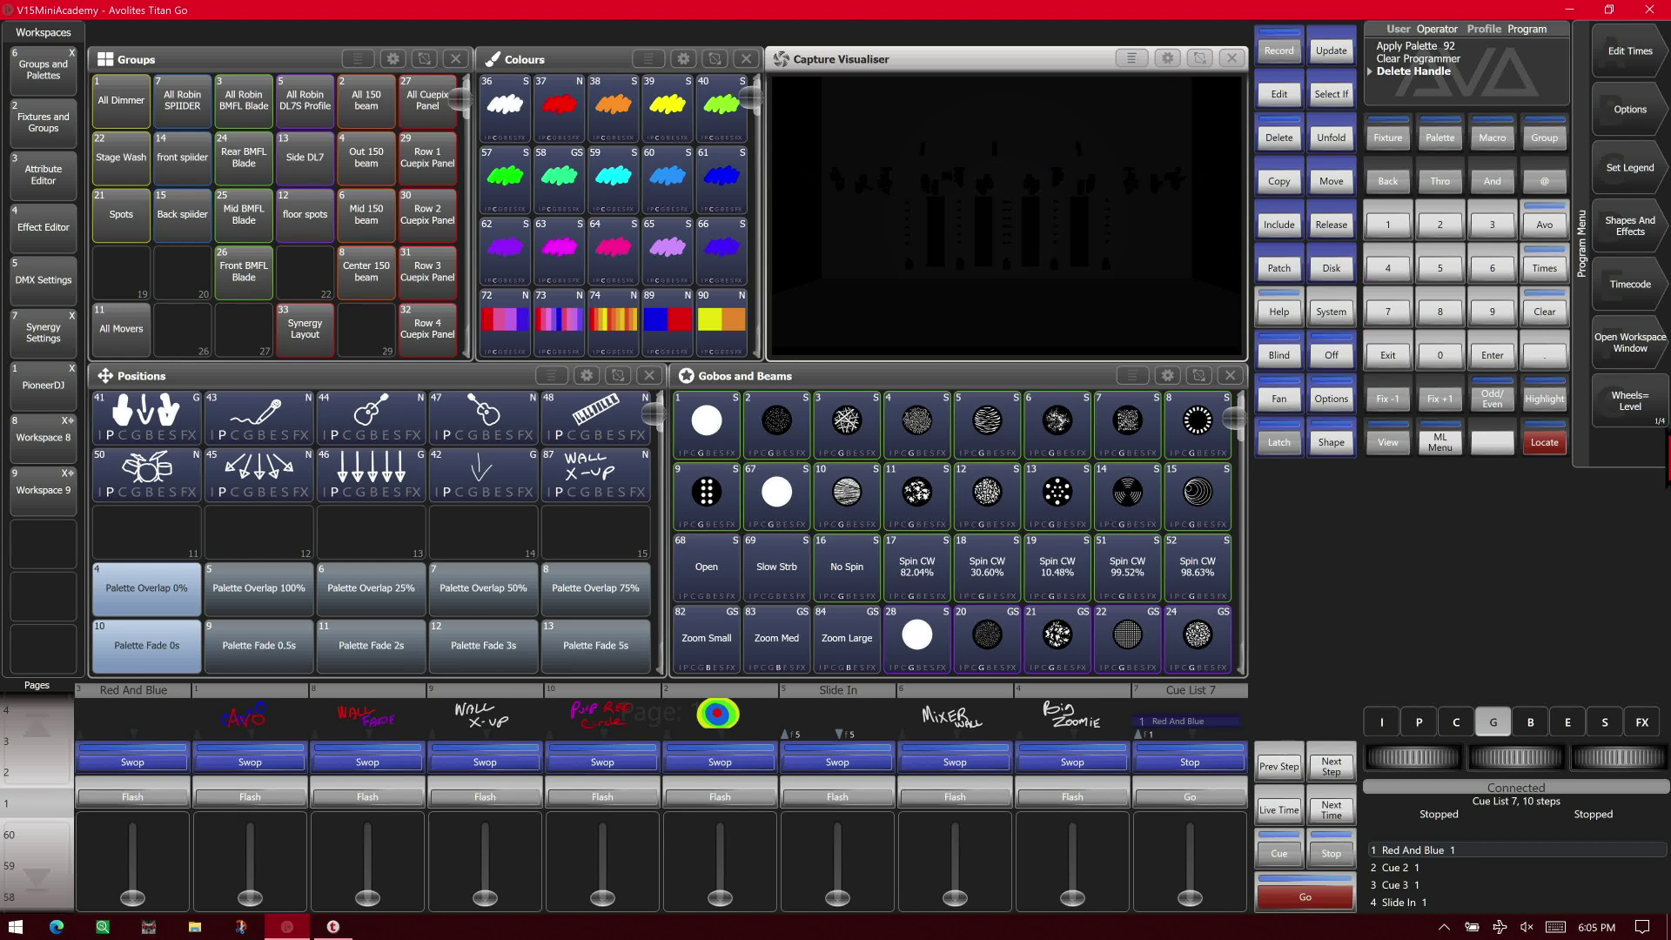
Examine the Record Palette options, including the nested palettes setting, and leave without recording
click(1279, 54)
click(1441, 139)
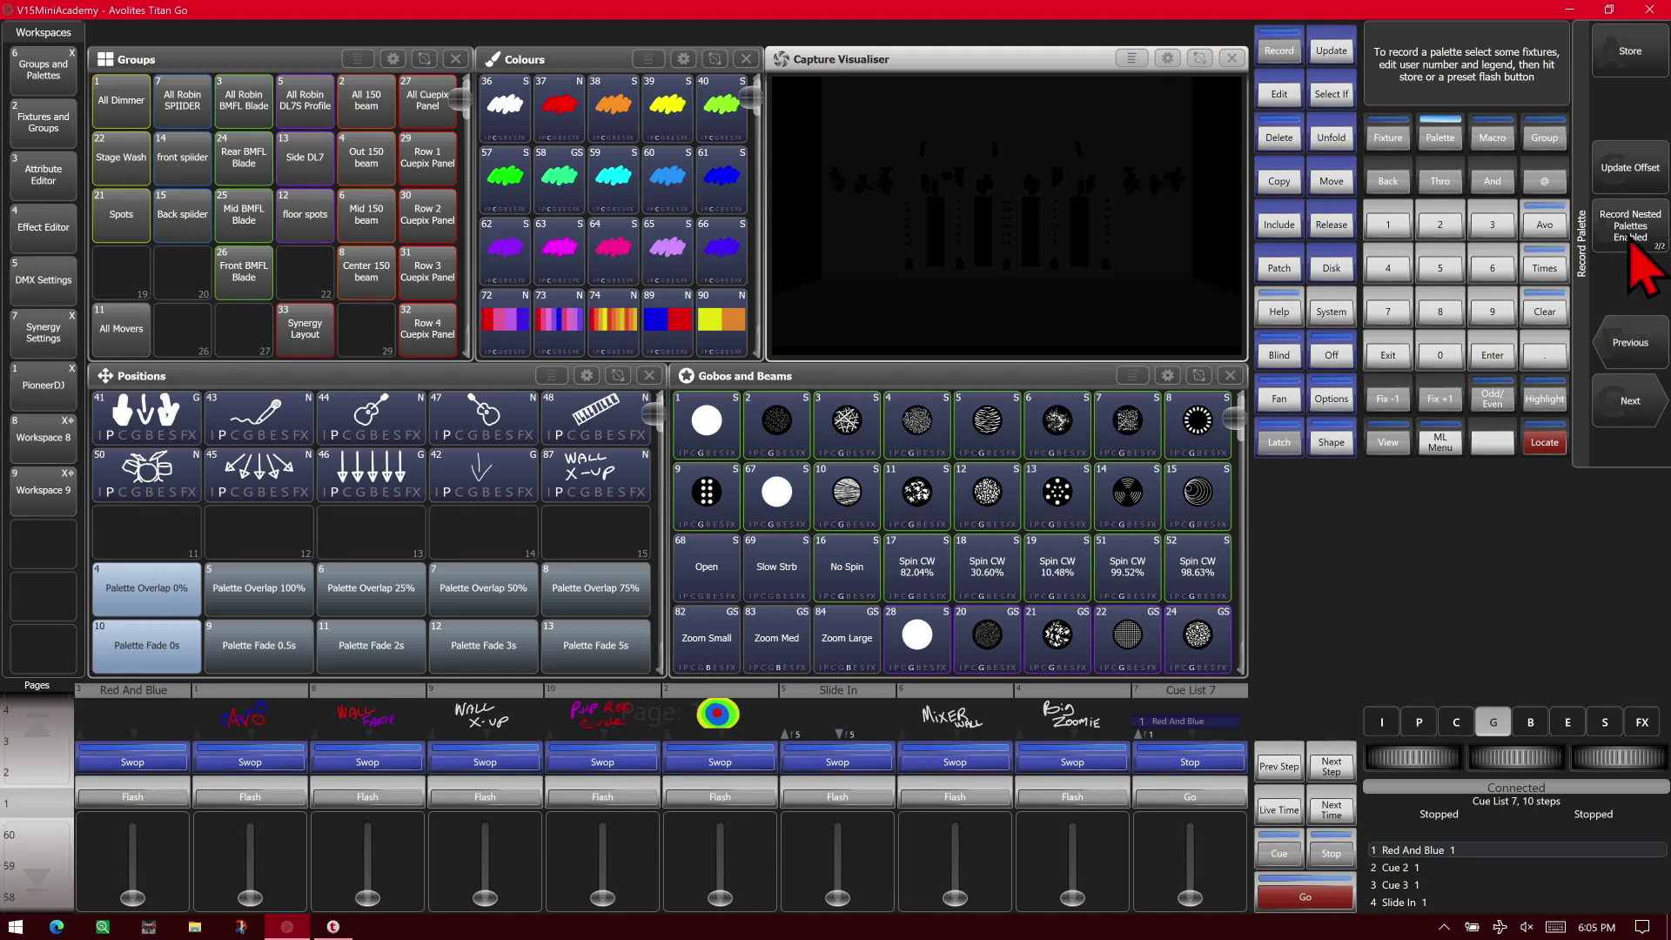
click(1648, 324)
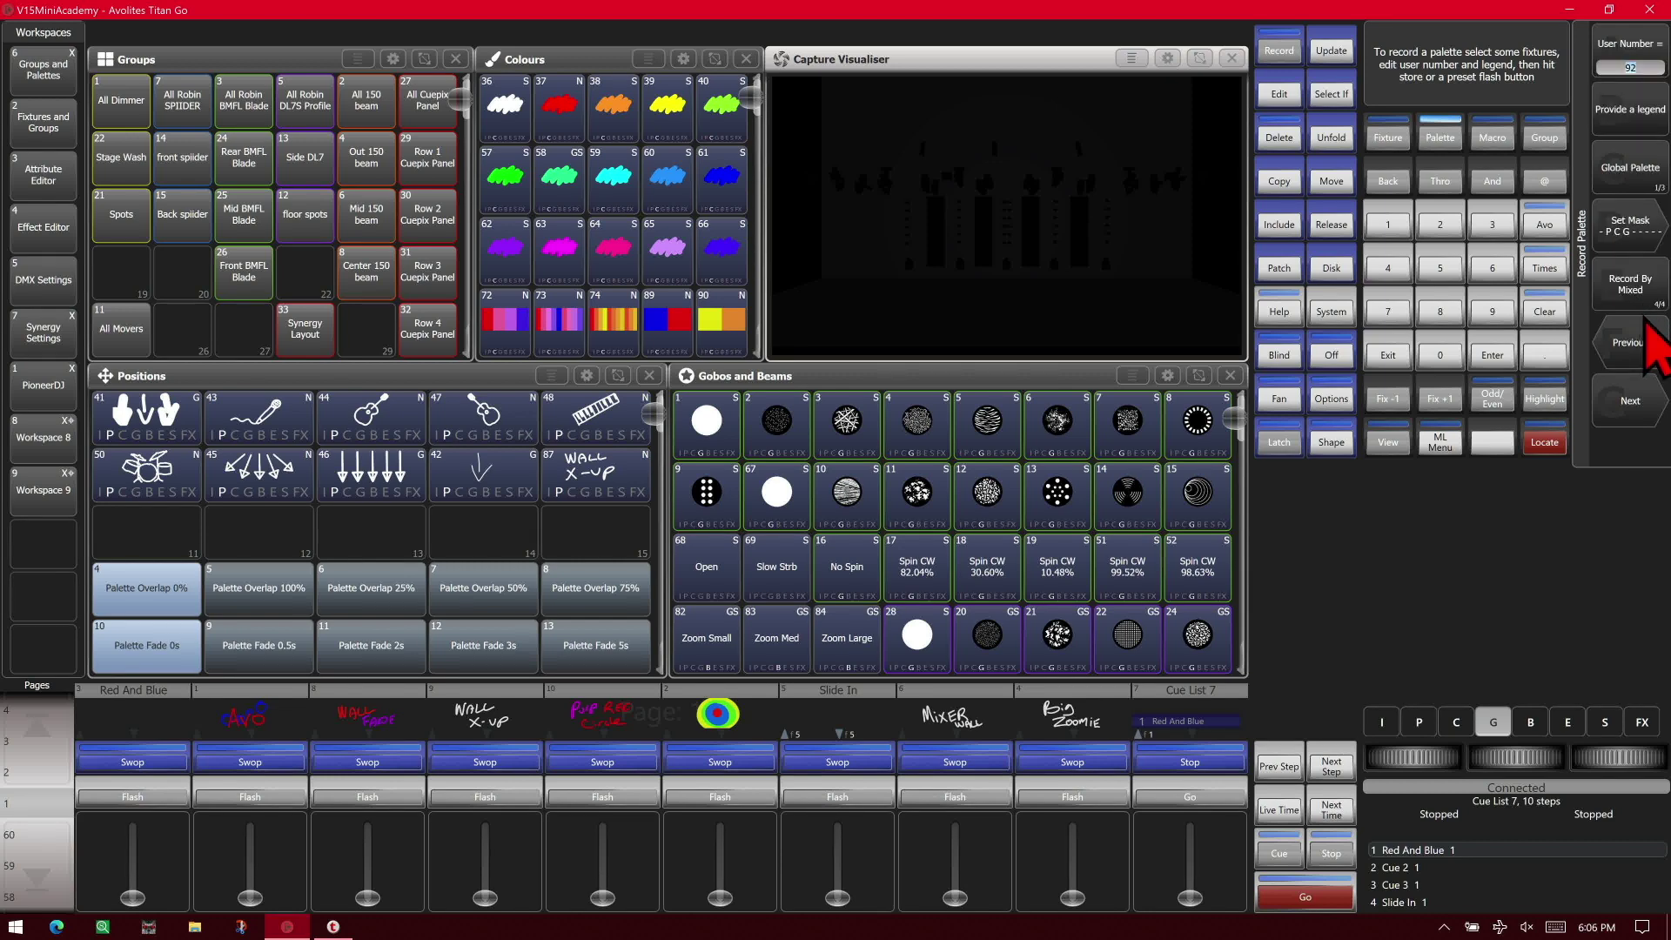
click(1388, 355)
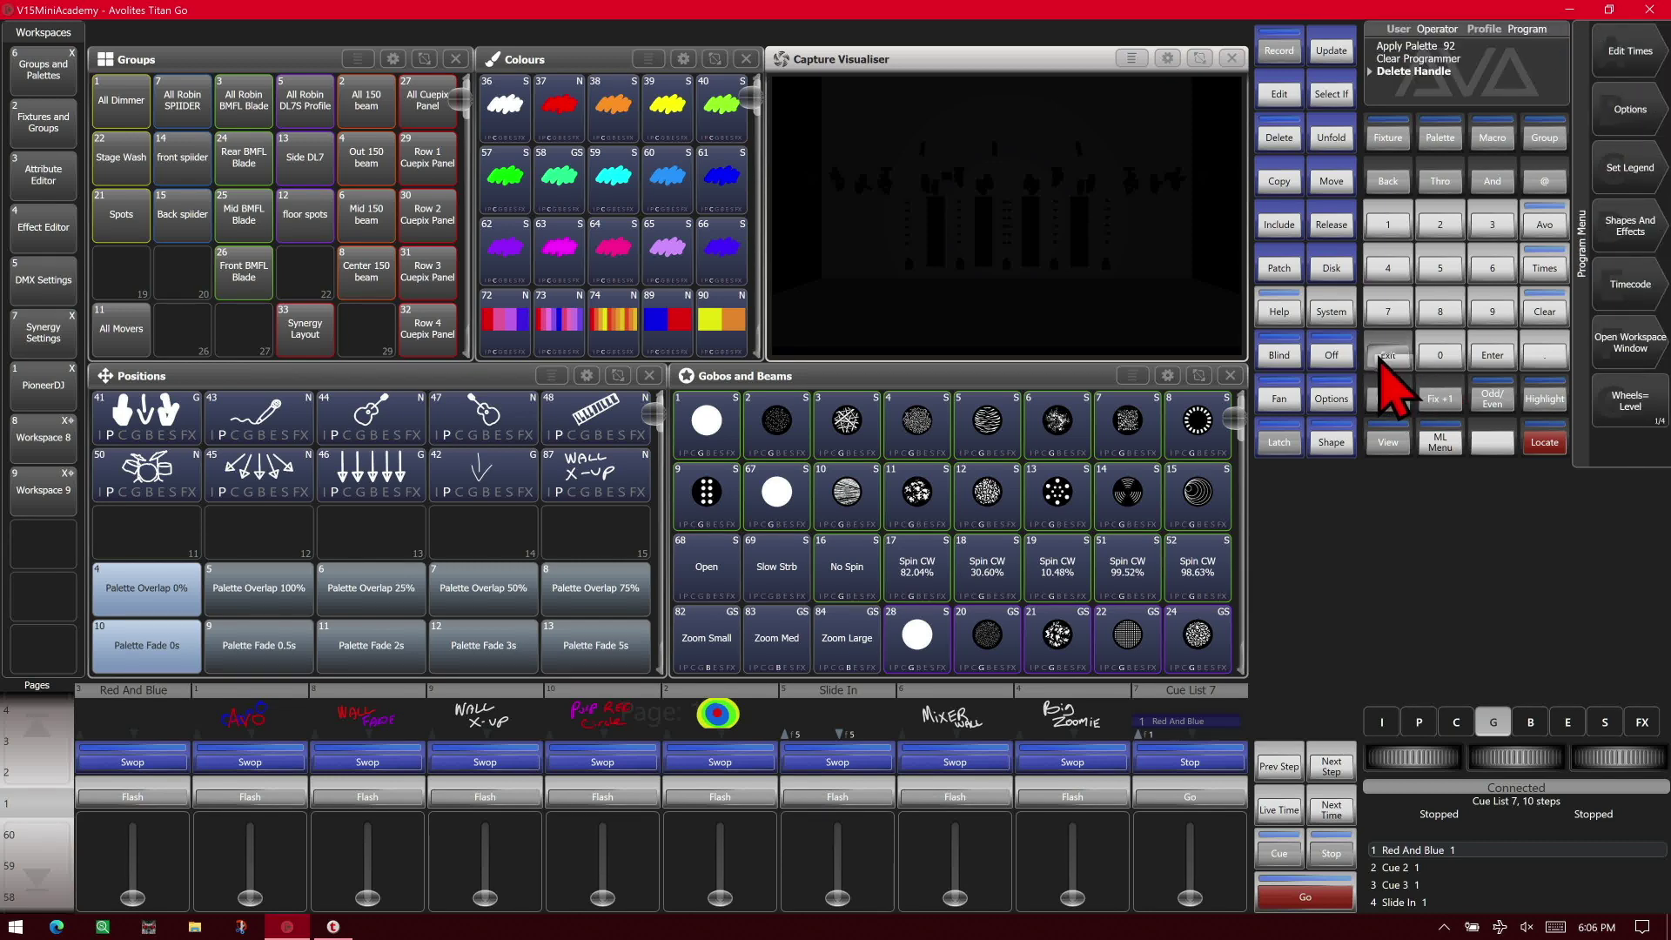
Select the All Robin DL7S Profile group, locate its fixtures and set their tilt to 64.74%
click(307, 123)
click(1558, 445)
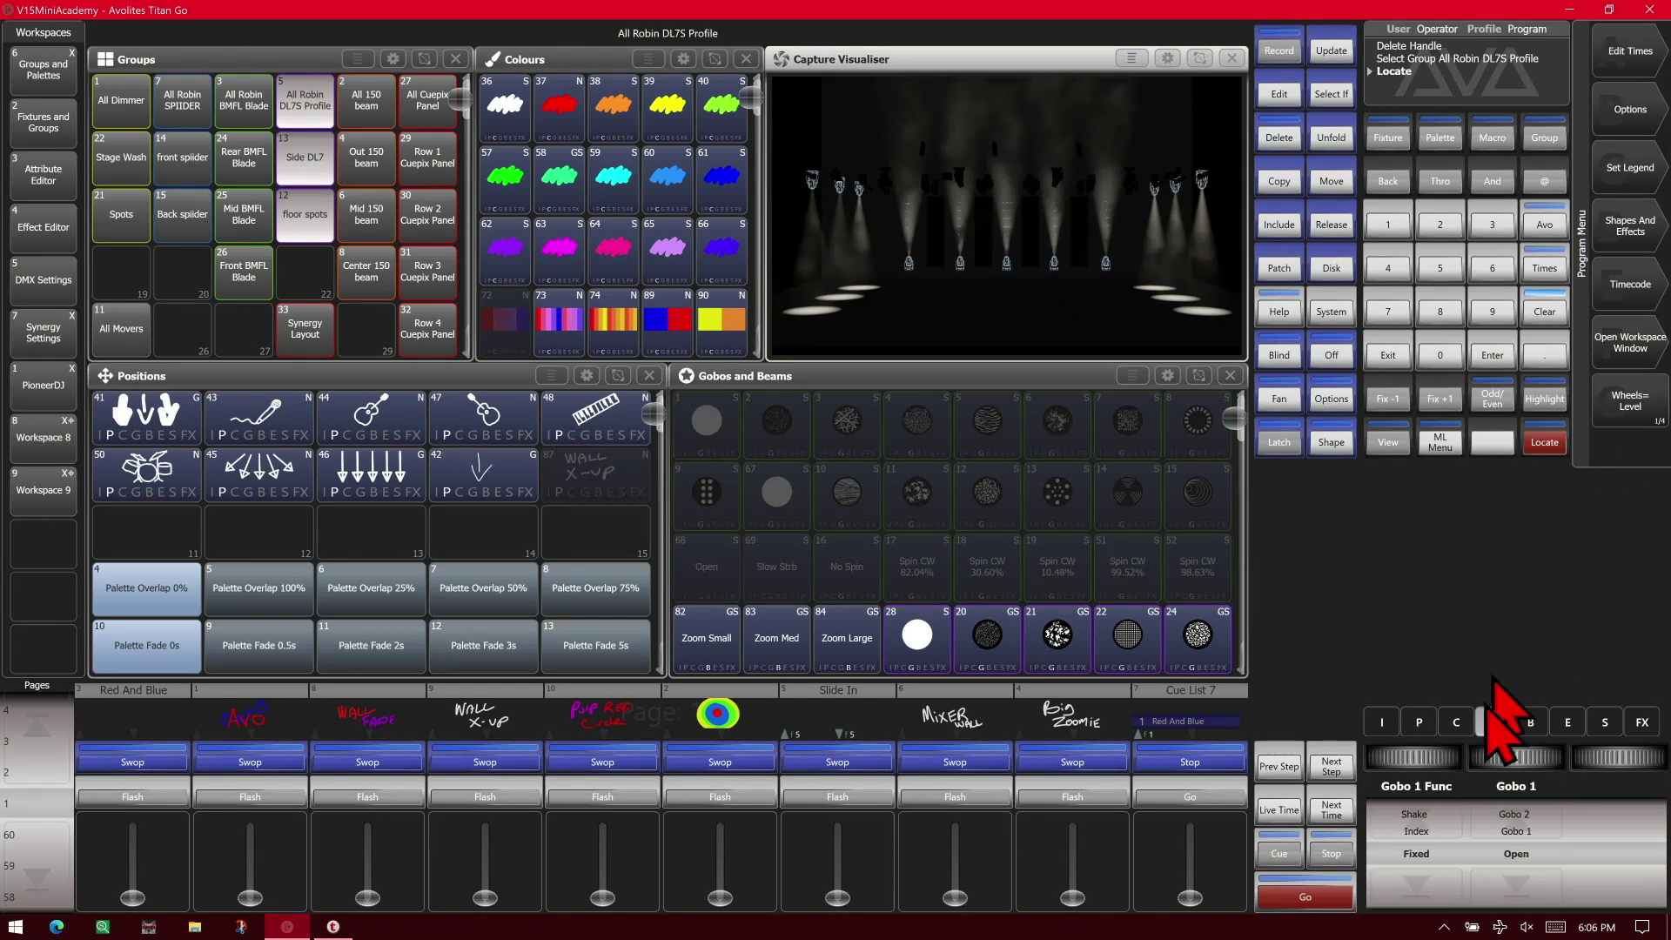
click(1419, 723)
mouse_move(1529, 801)
mouse_down()
mouse_move(1541, 857)
mouse_move(1532, 790)
mouse_up()
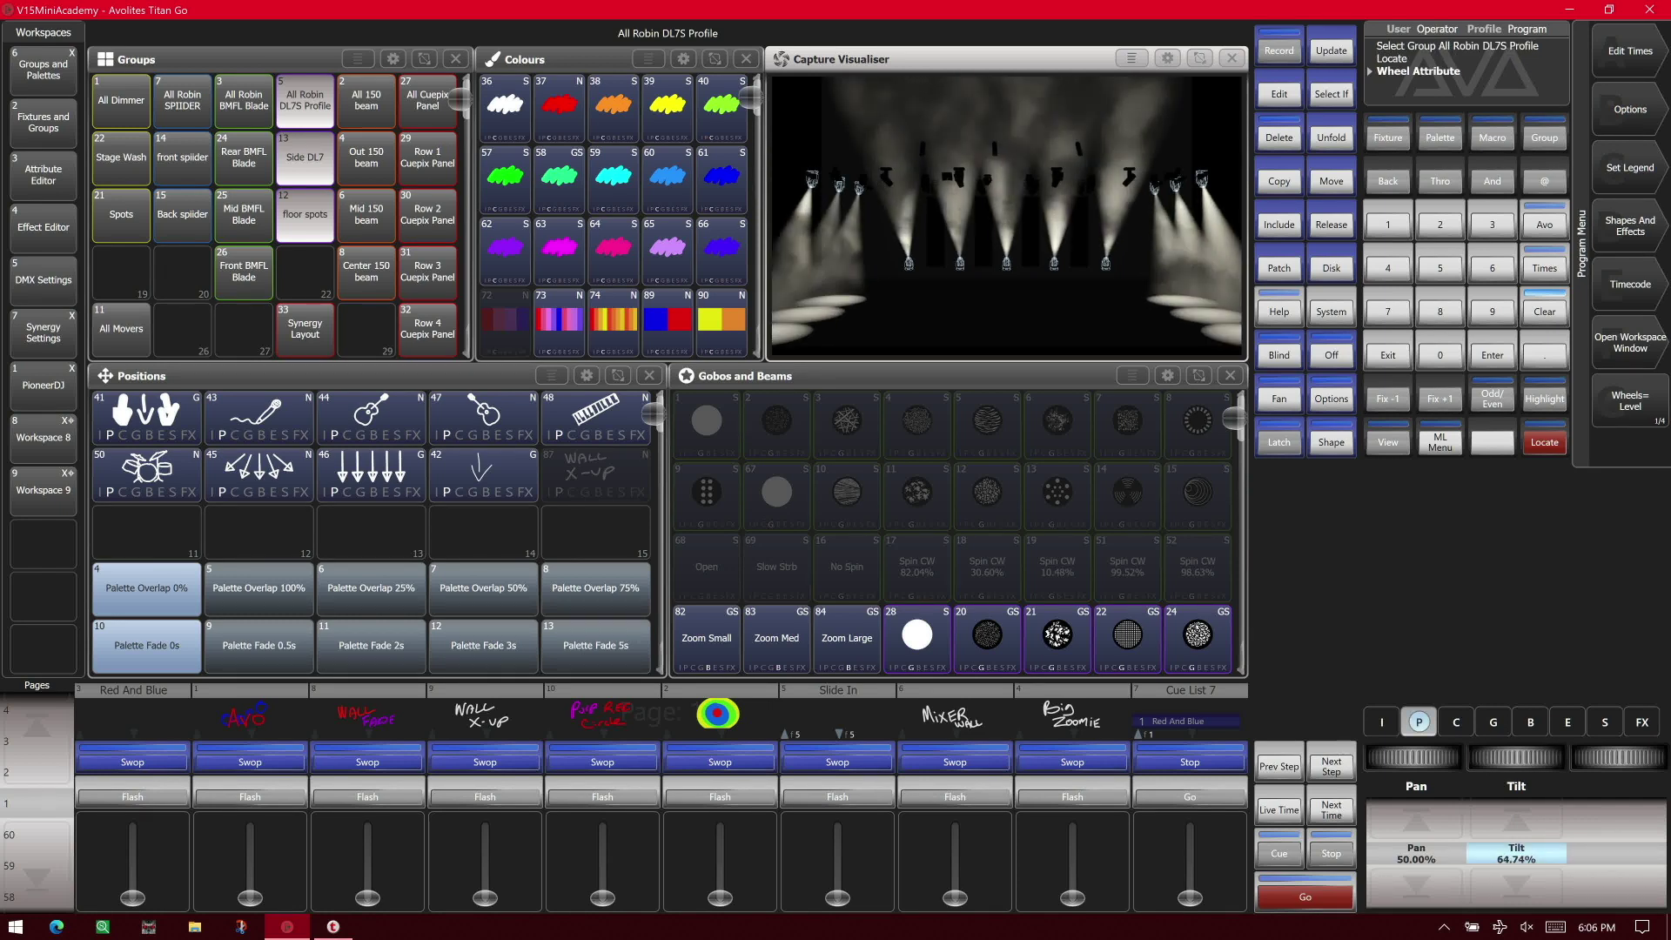
Set the selected fixtures' green and blue colour mix to 100% and choose Gobo 2 for the Gobo 1 attribute
click(1456, 723)
mouse_move(1536, 861)
mouse_down()
mouse_move(1529, 827)
mouse_move(1610, 820)
mouse_up()
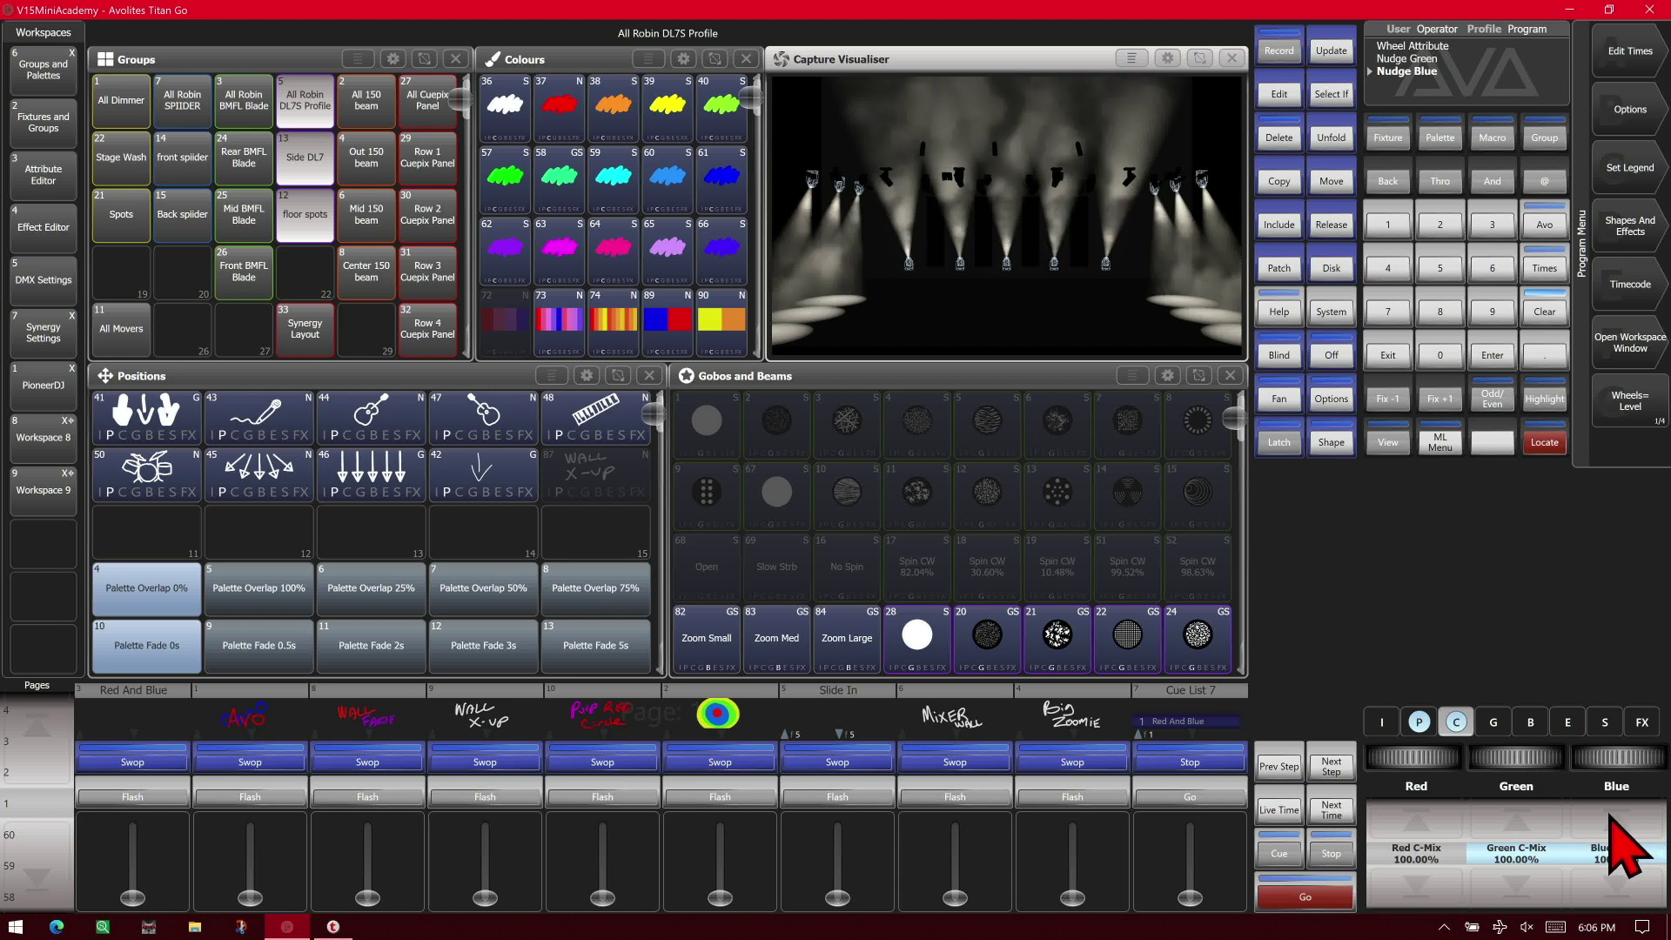
click(1493, 722)
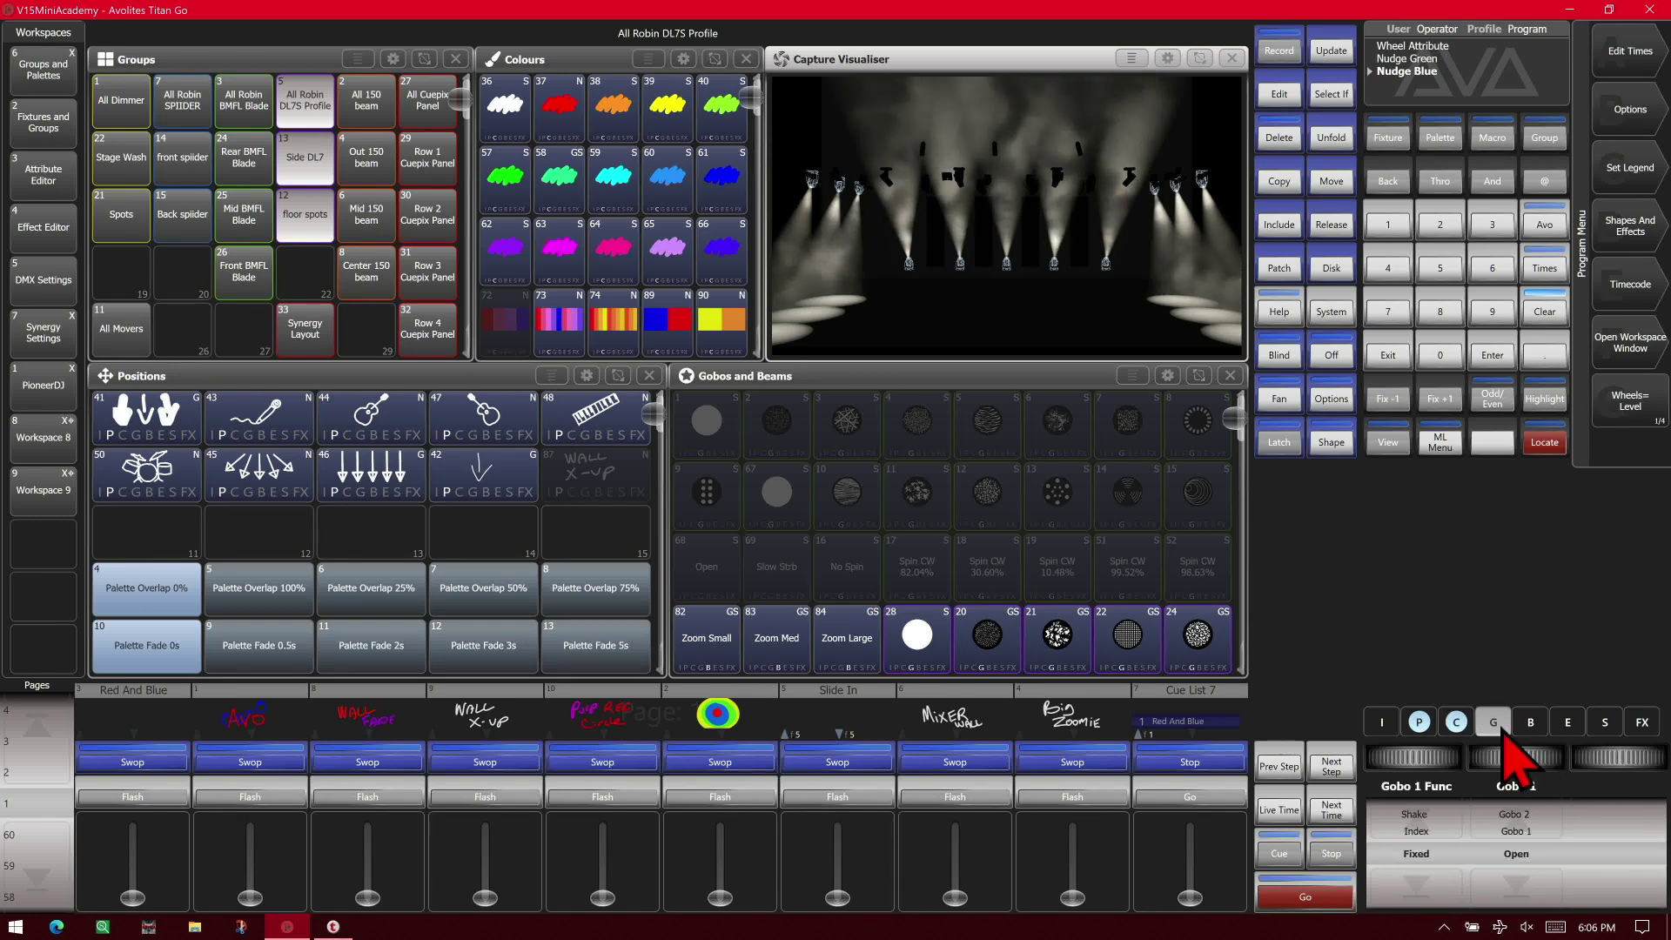
click(1537, 814)
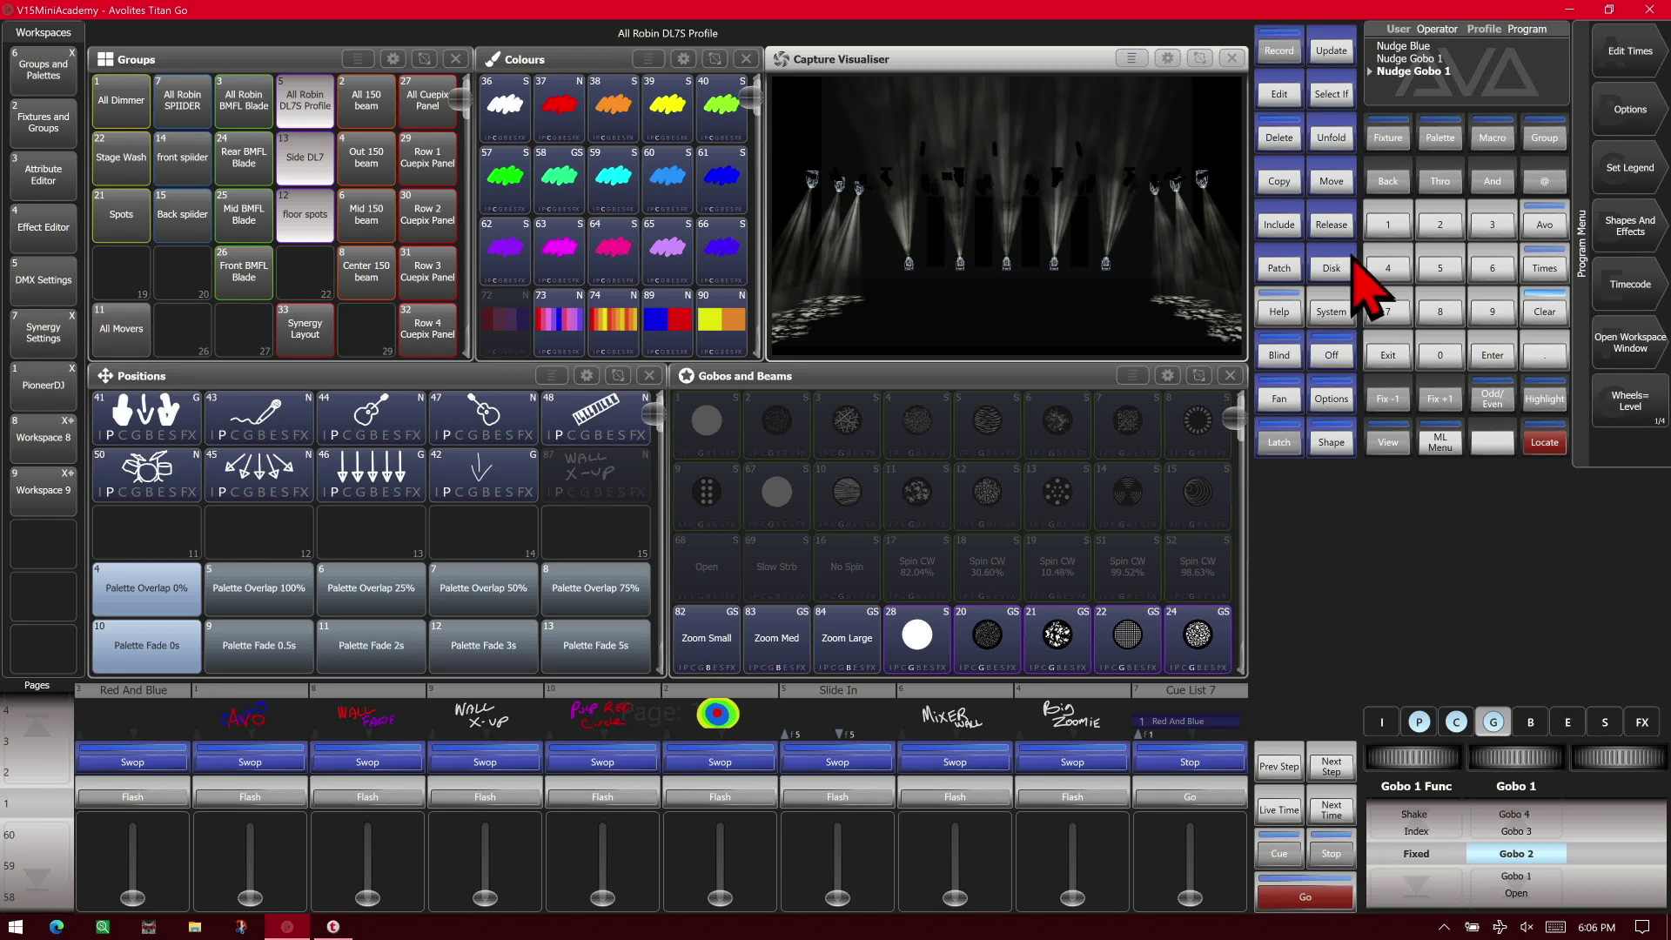
Record a palette with Record By Mixed and the legend "mixed" to the first empty Positions handle
click(1282, 50)
click(1440, 139)
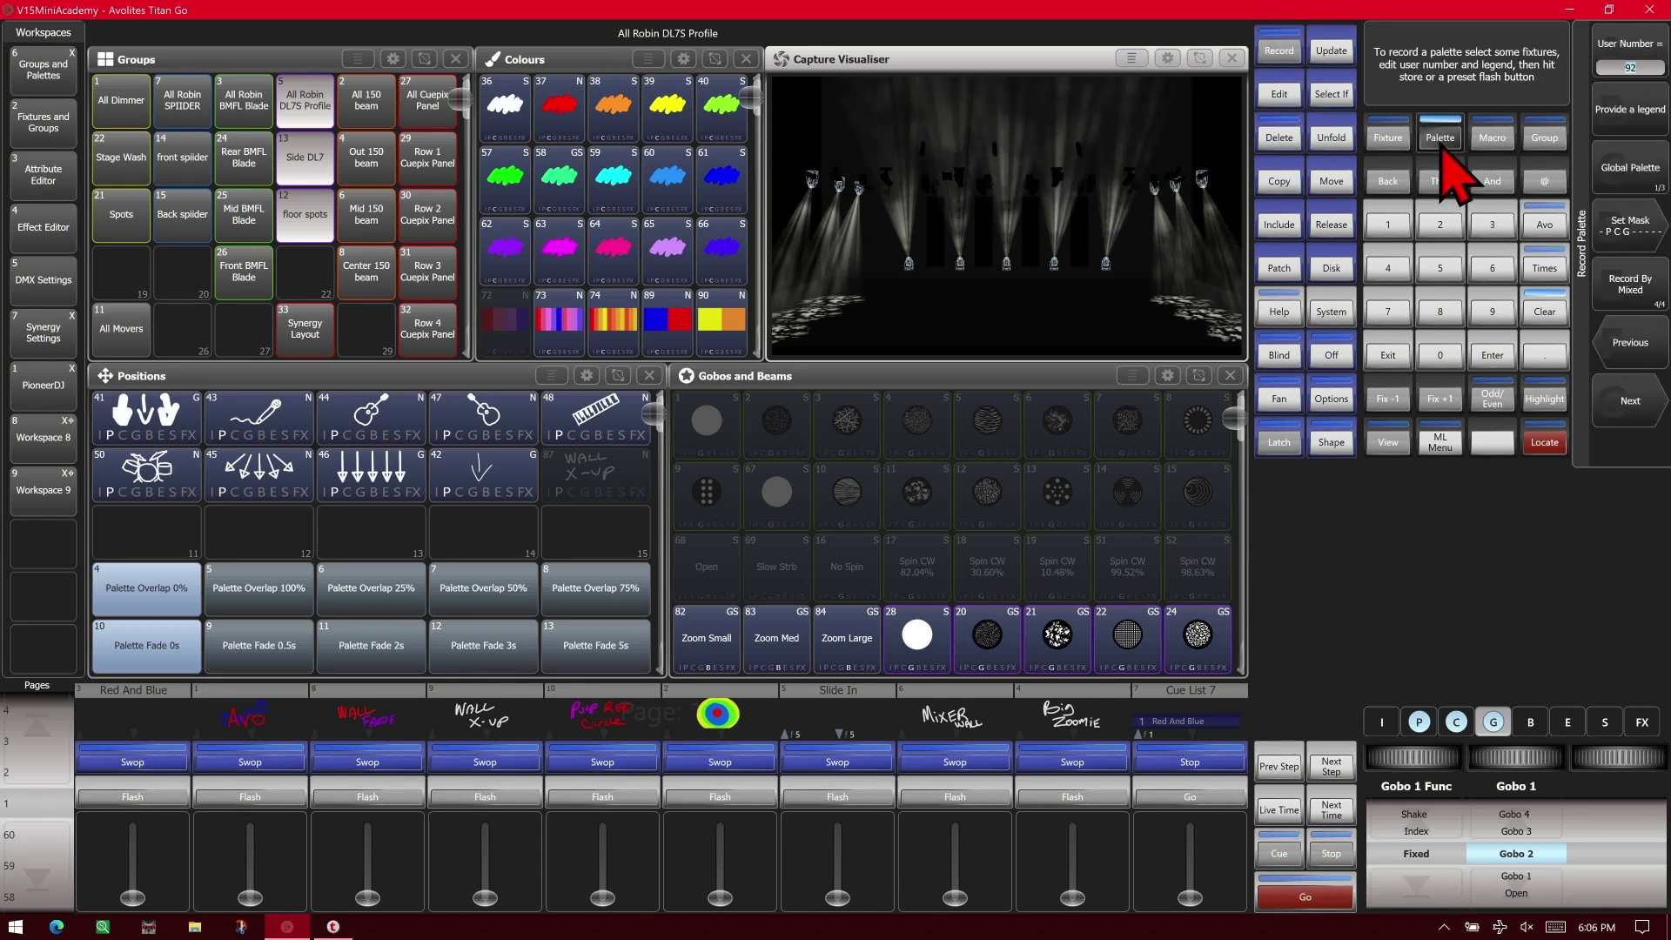
click(1648, 111)
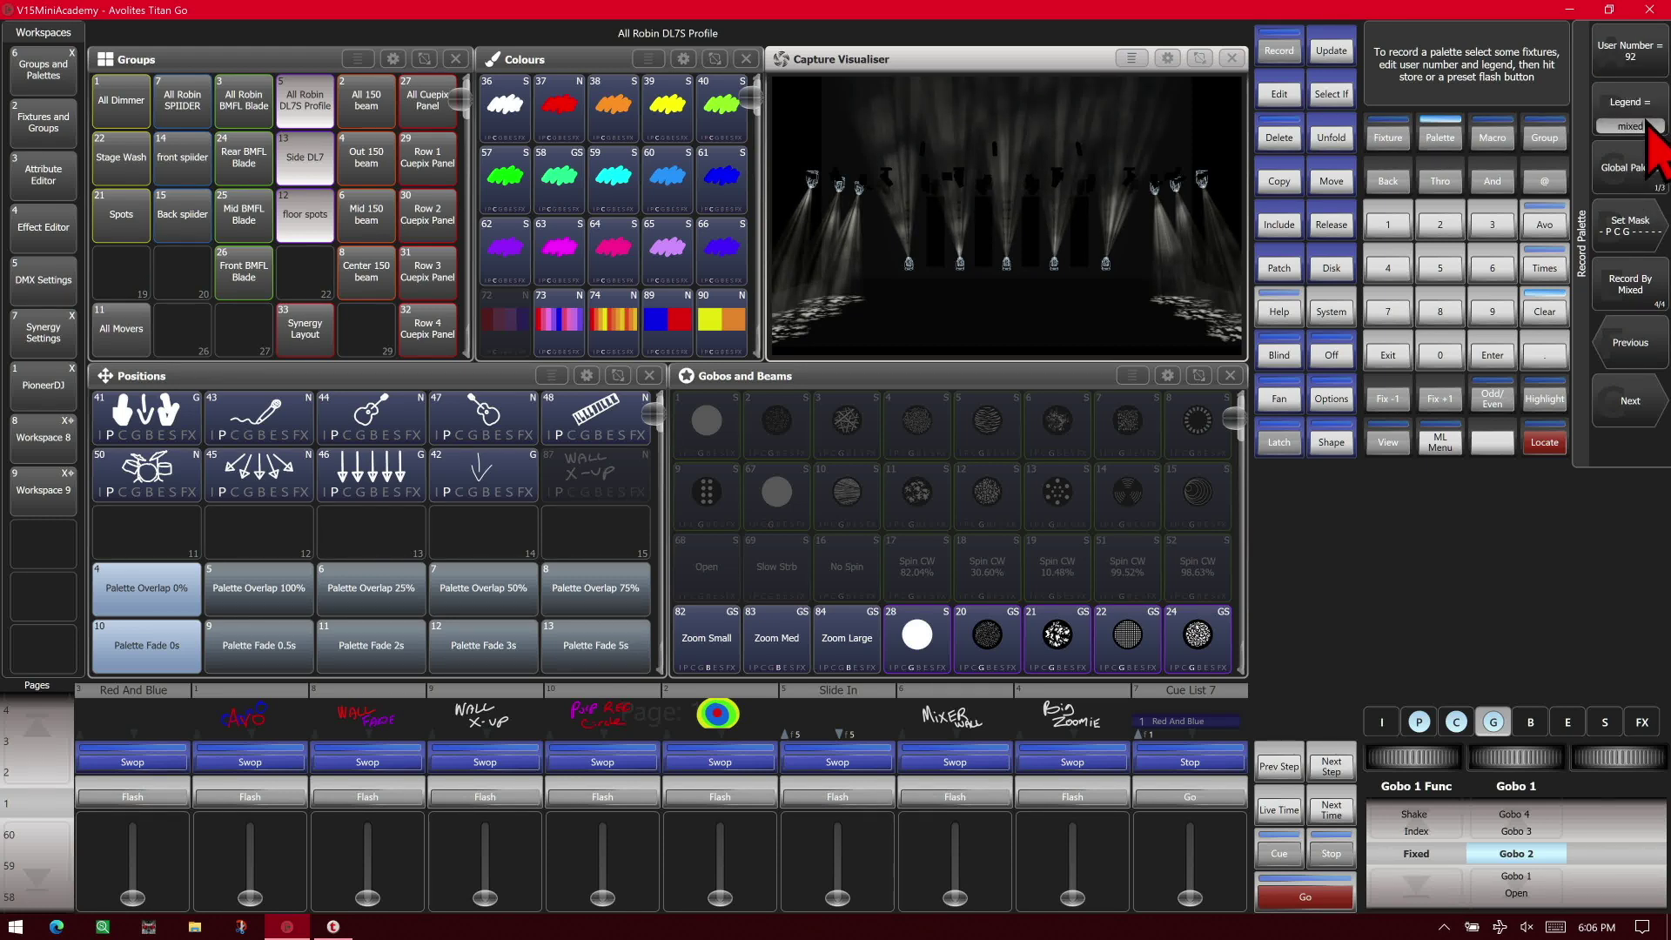
click(138, 547)
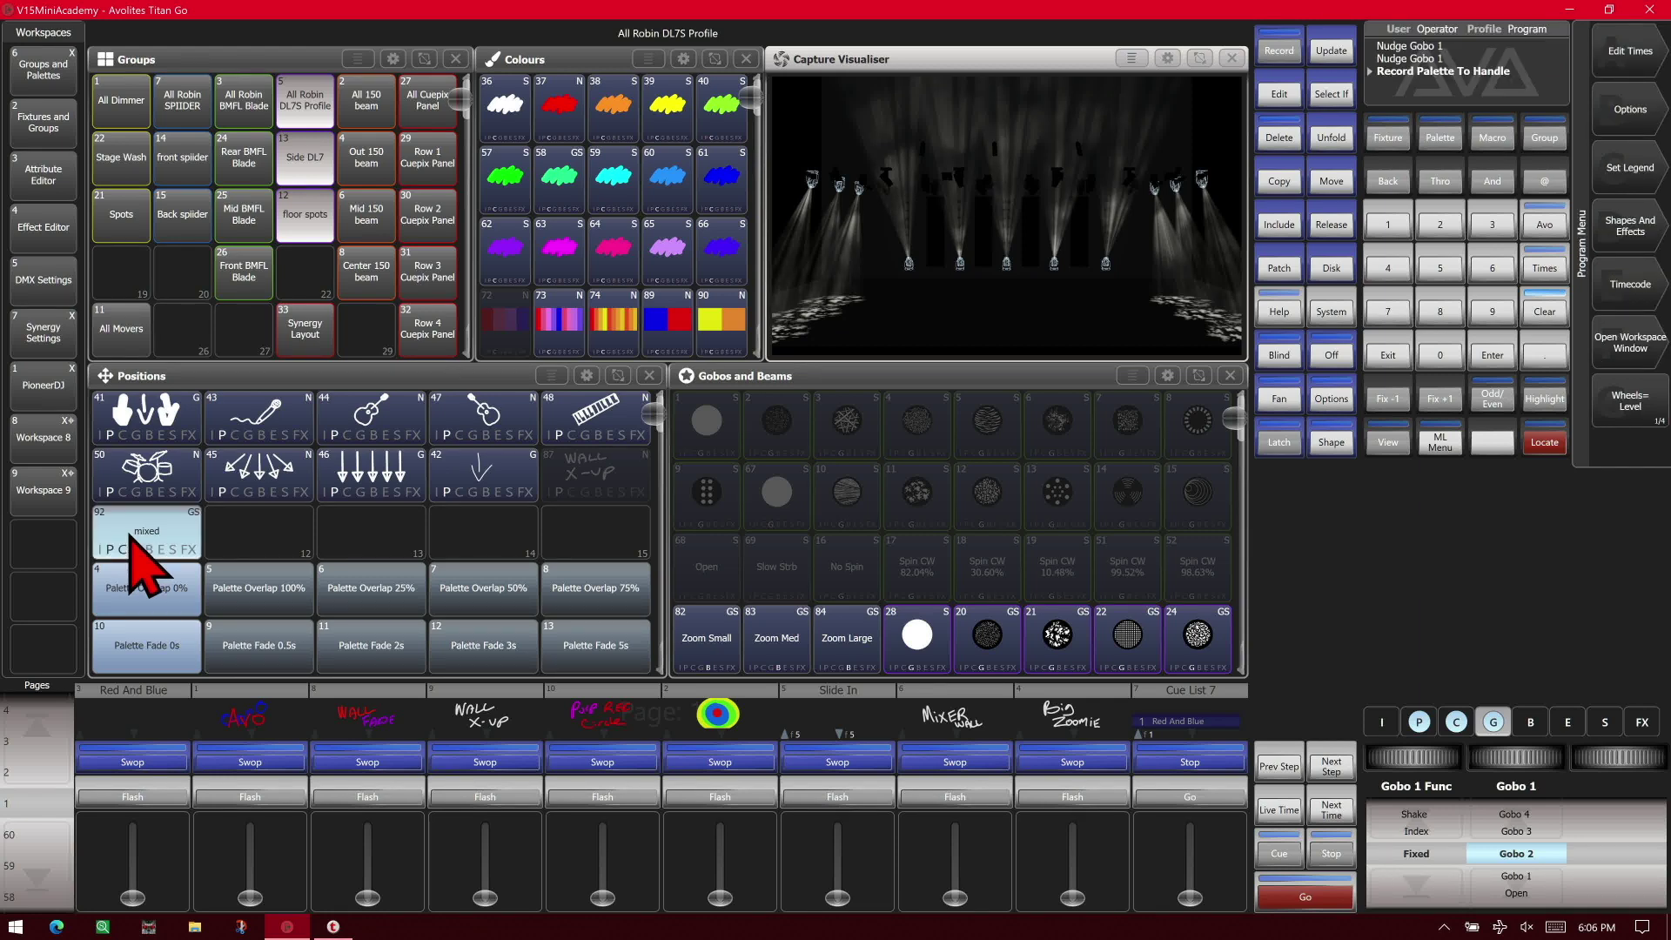
Record a palette with Record By Channel In Programmer and the legend "channel" to the Positions handle beside "mixed"
click(1279, 52)
click(1438, 139)
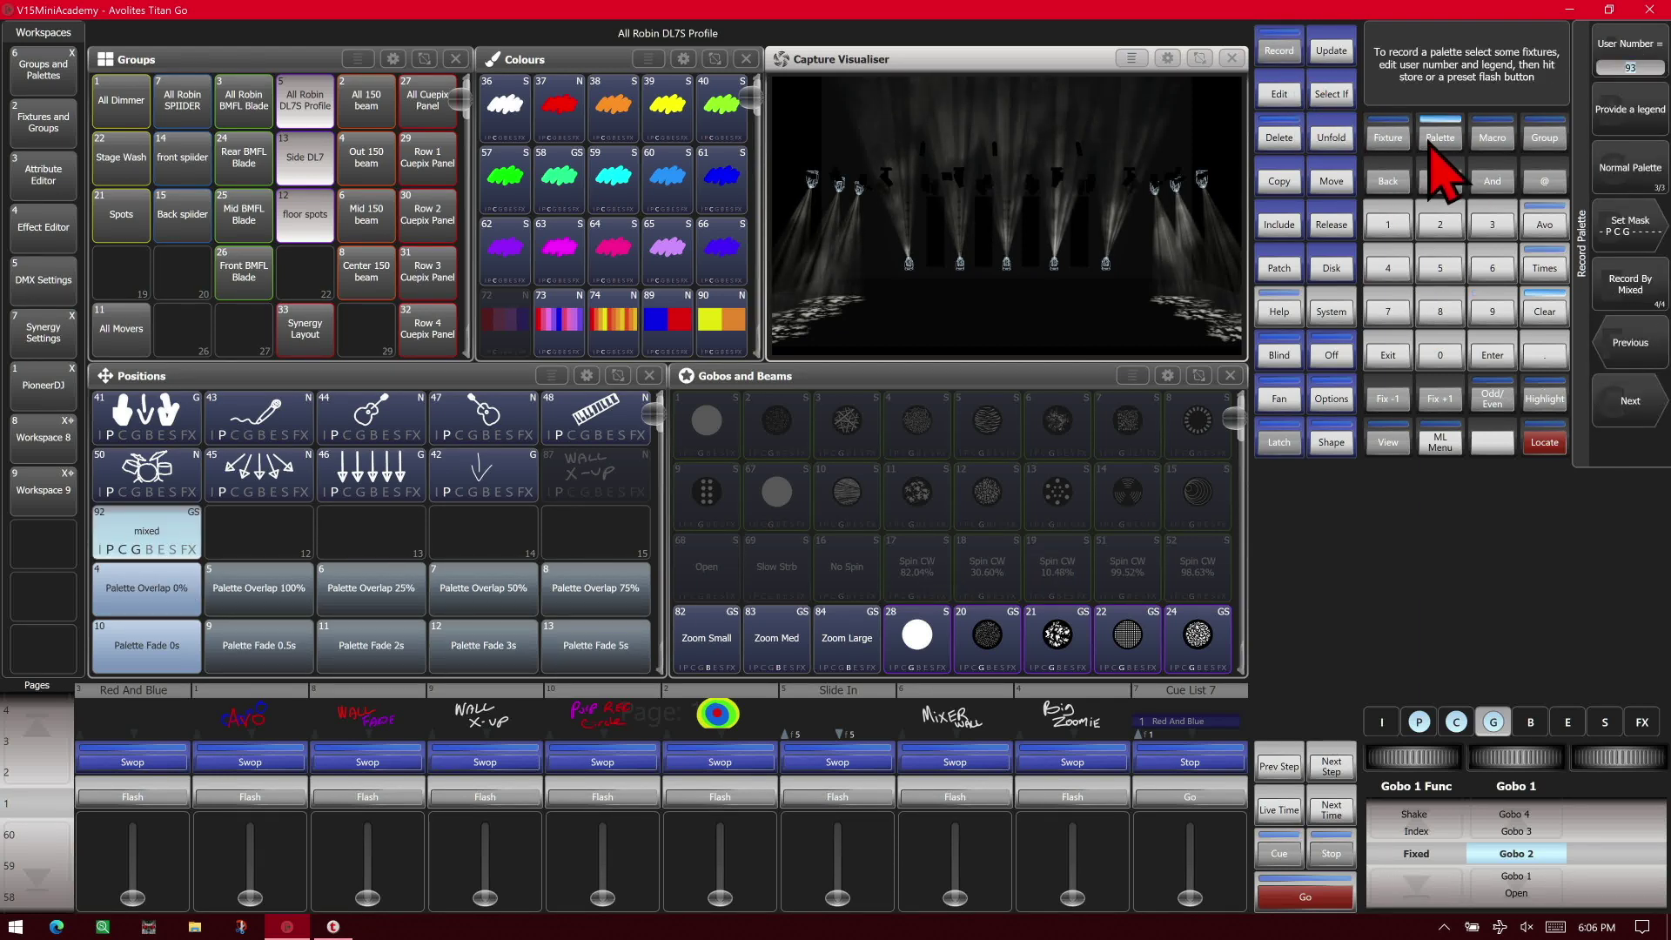
click(1656, 303)
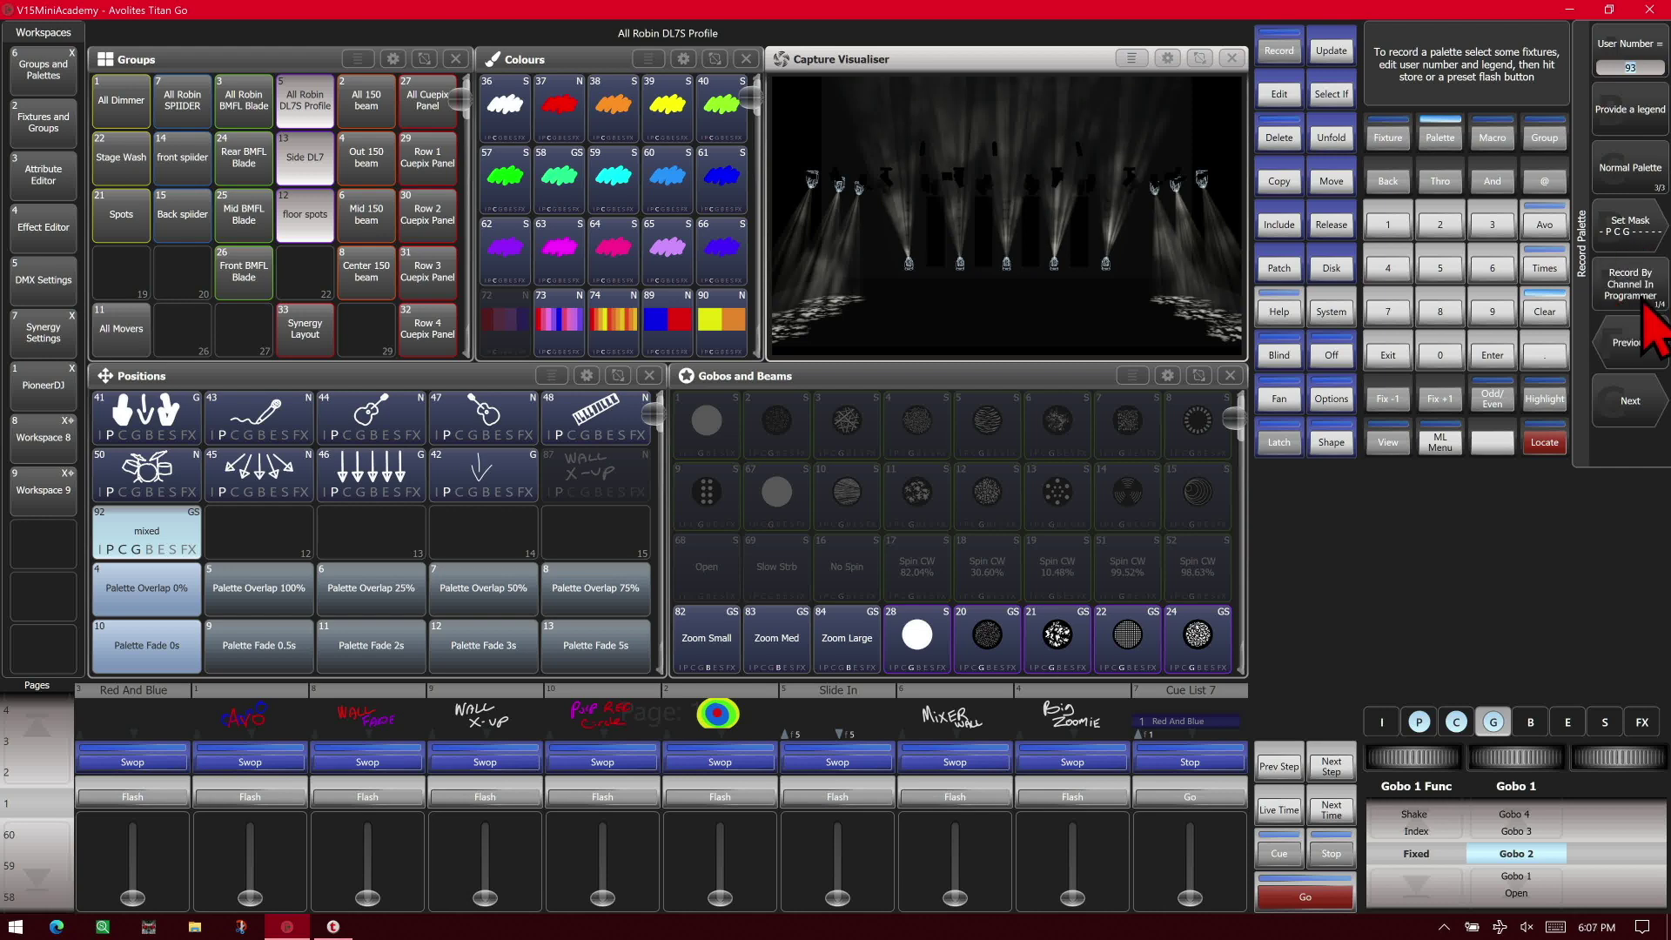
click(1651, 113)
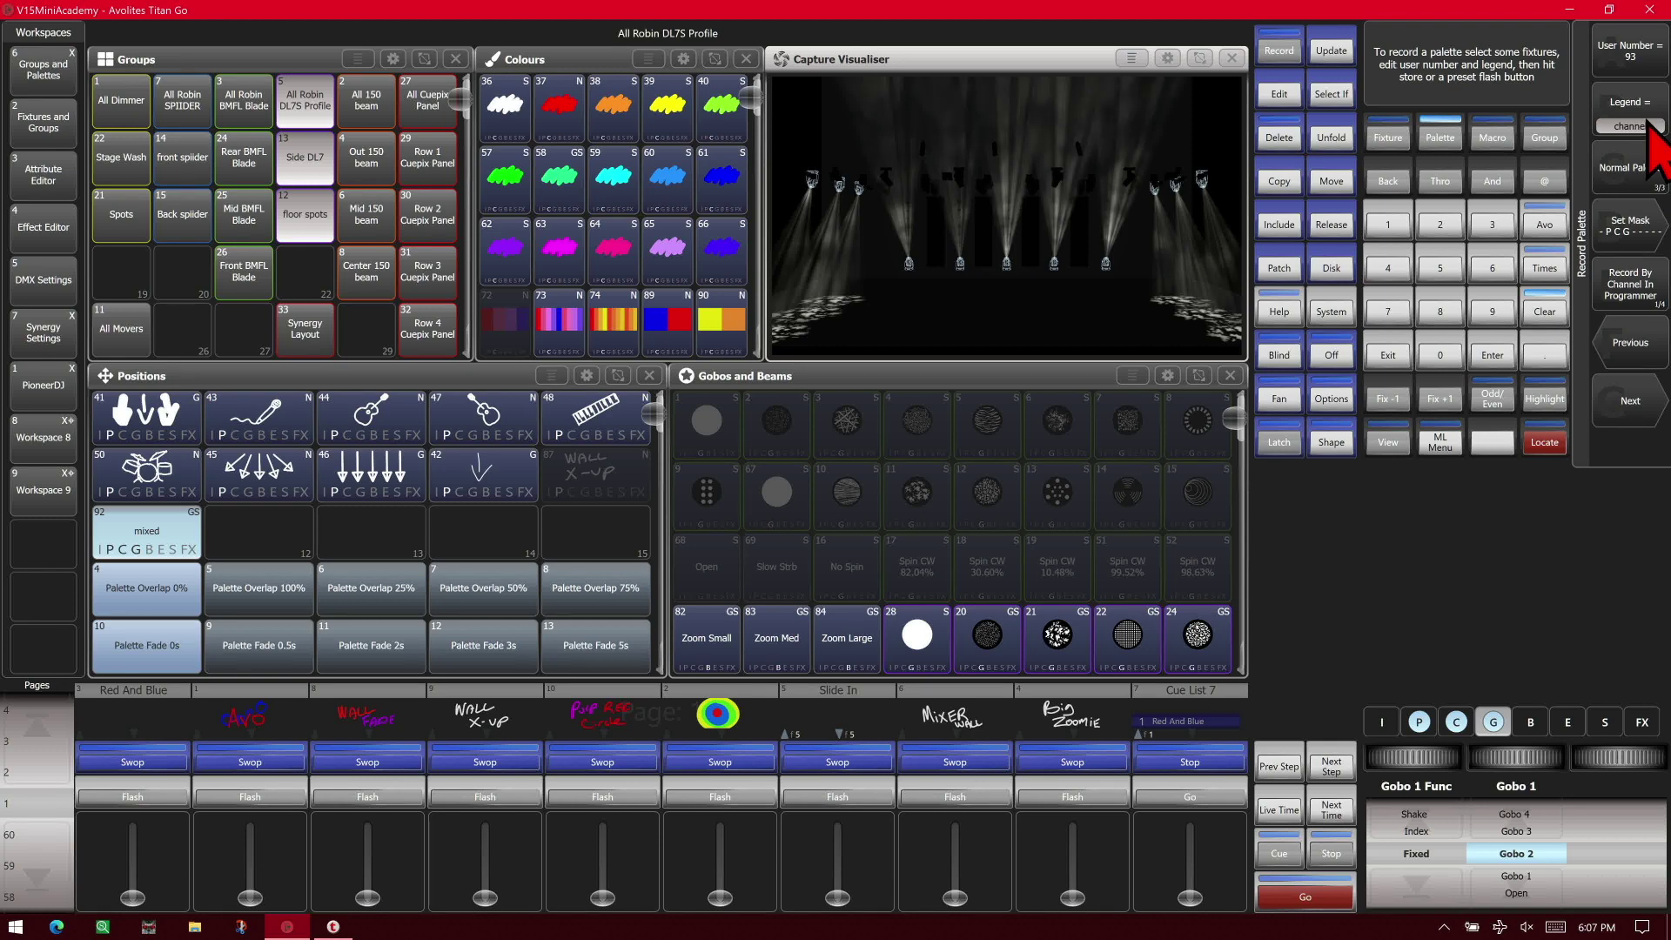
click(246, 533)
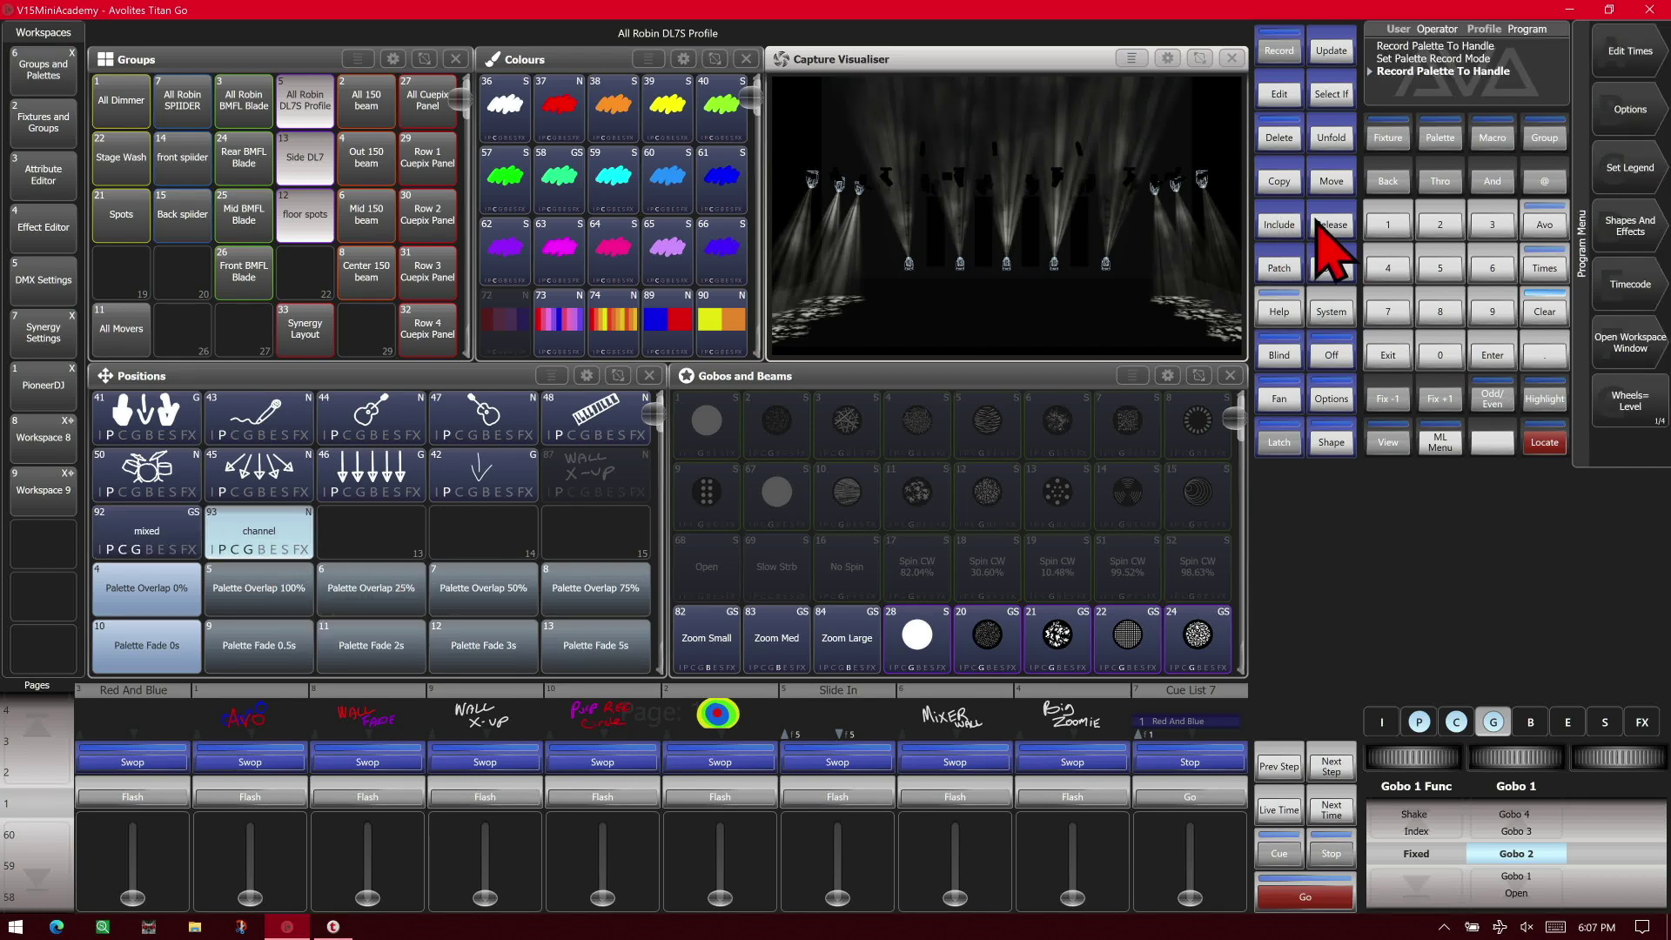
Record a palette with Record By Group In Programmer and the legend "group" to the Positions handle beside "channel"
click(1280, 51)
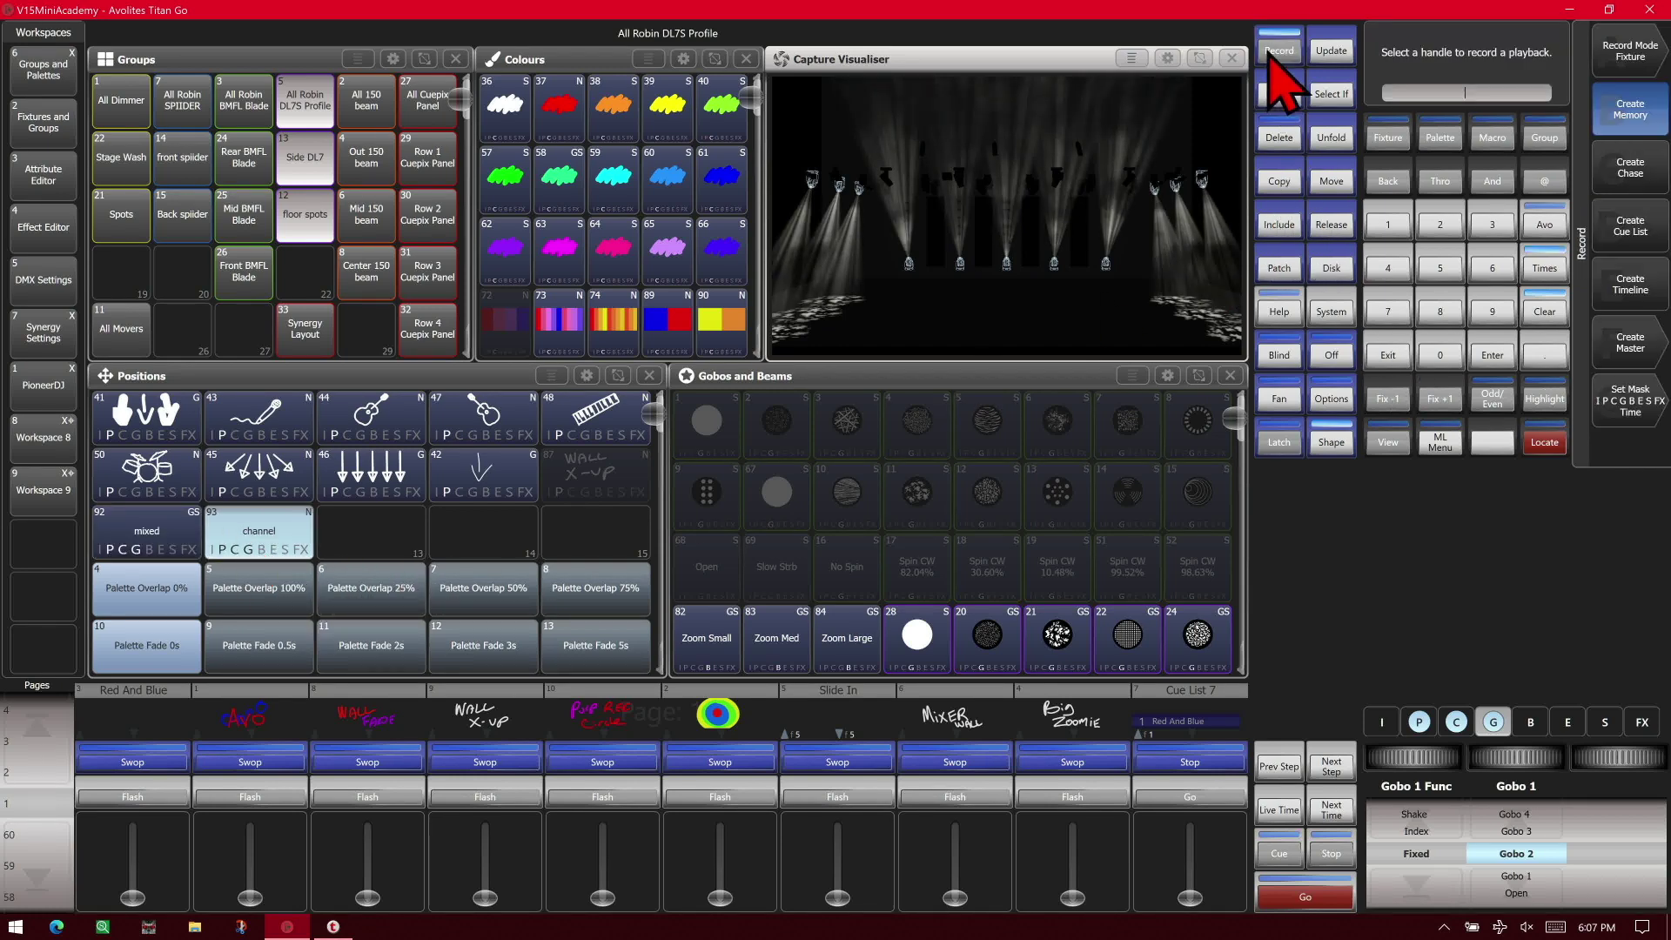
click(1440, 139)
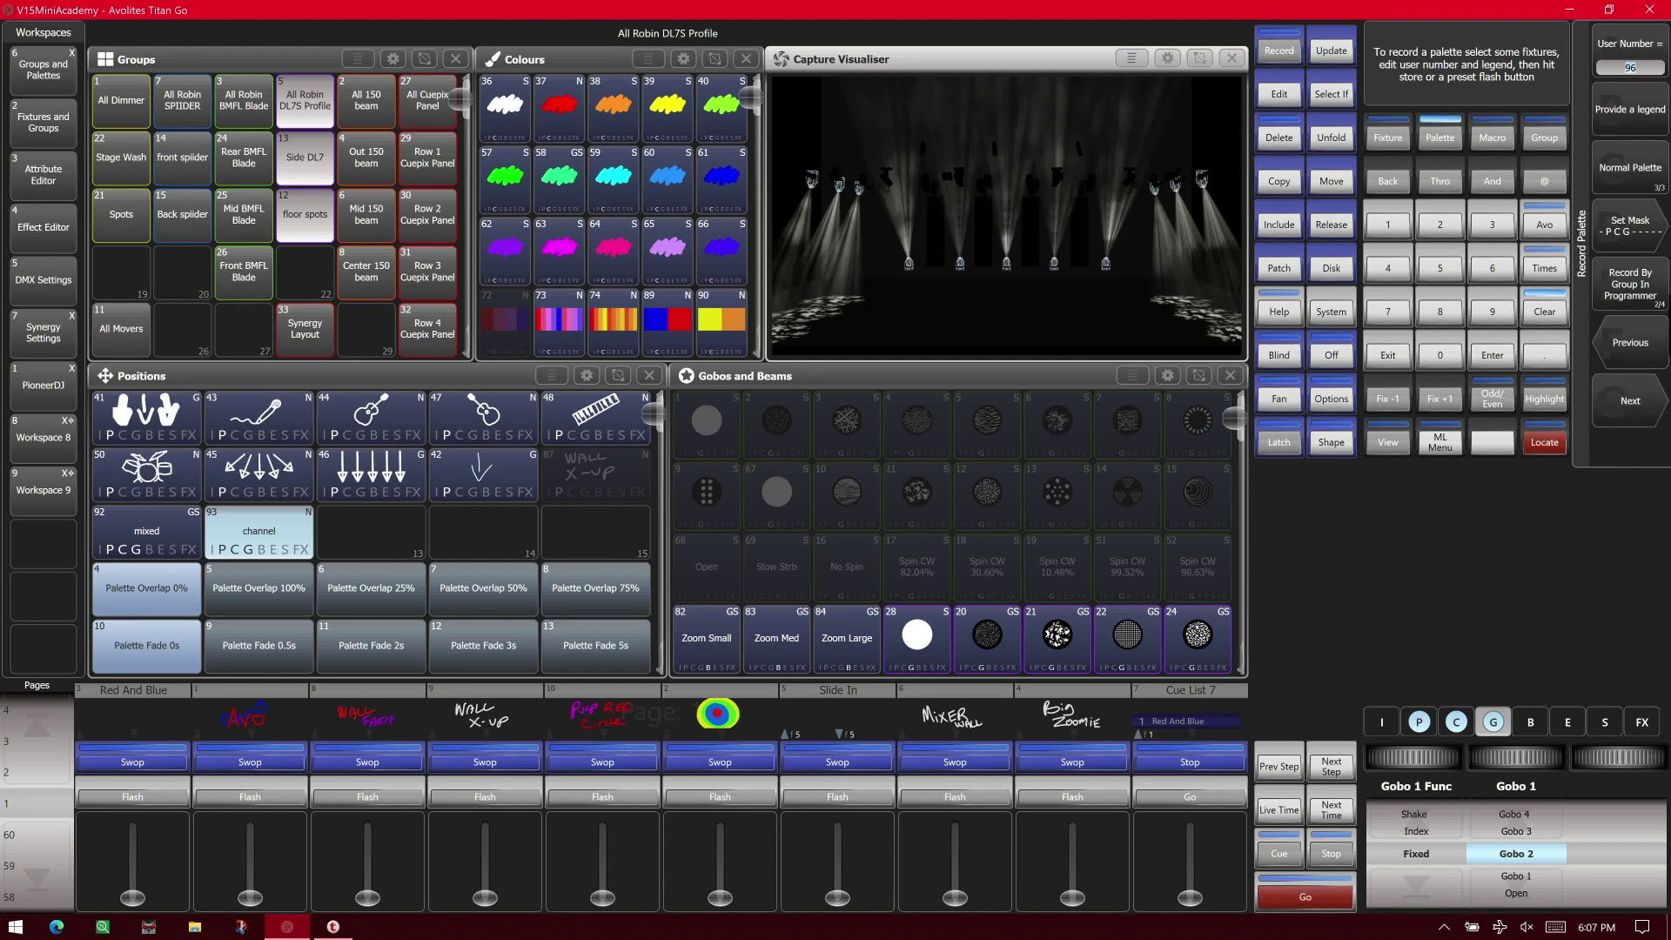
click(1652, 119)
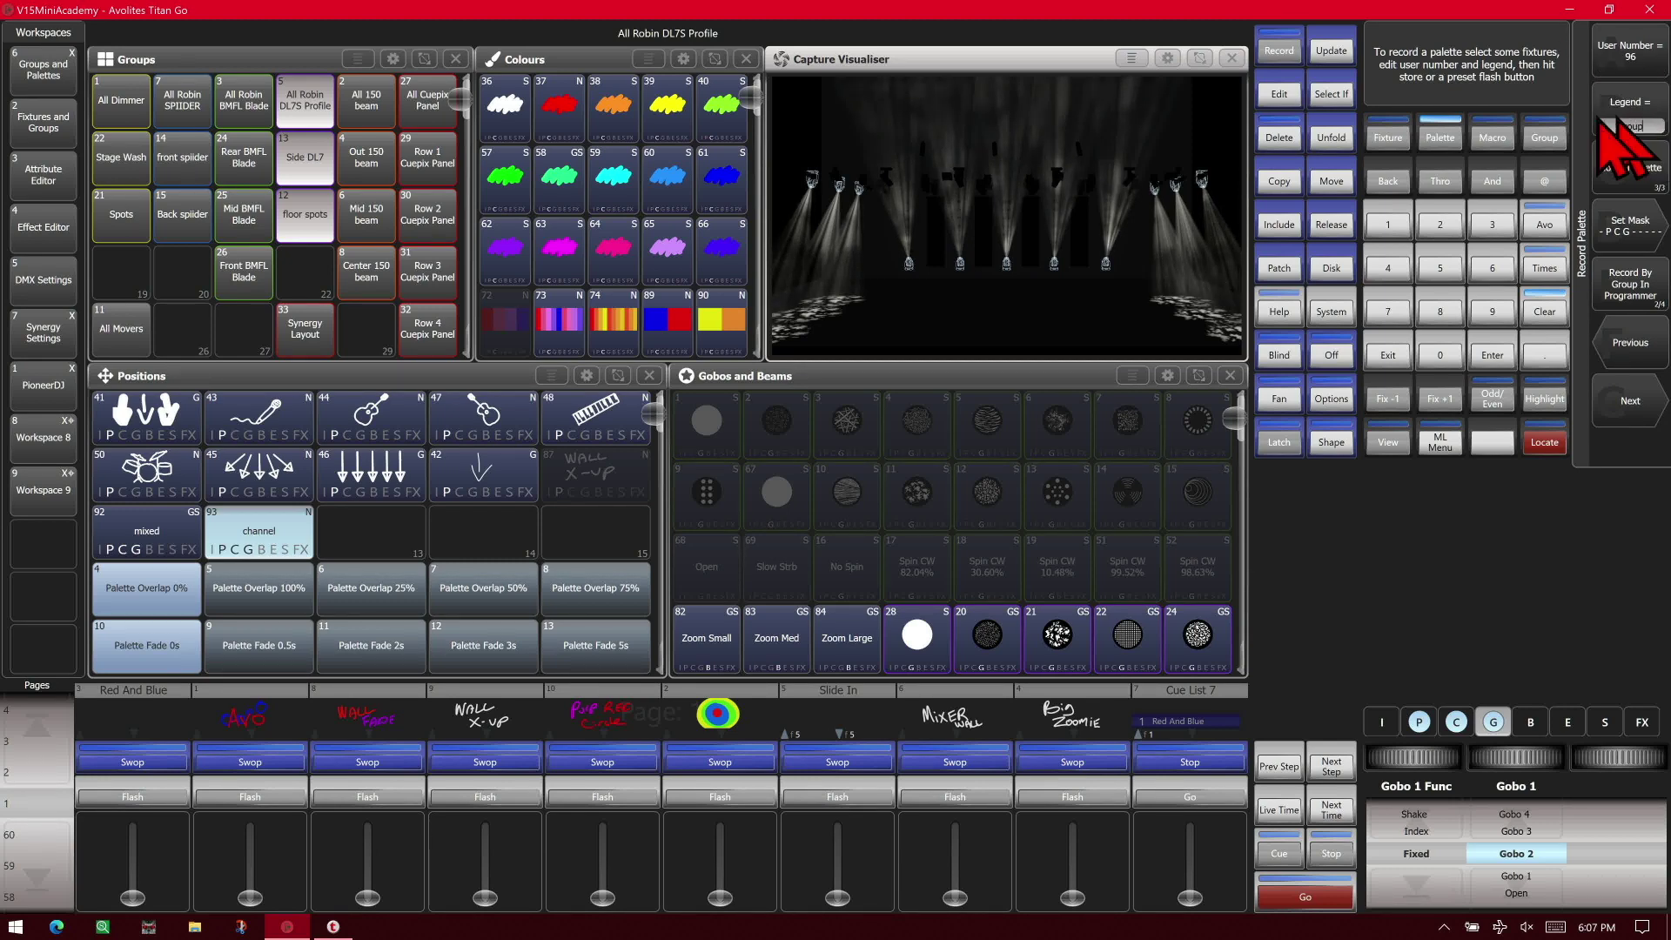
click(364, 533)
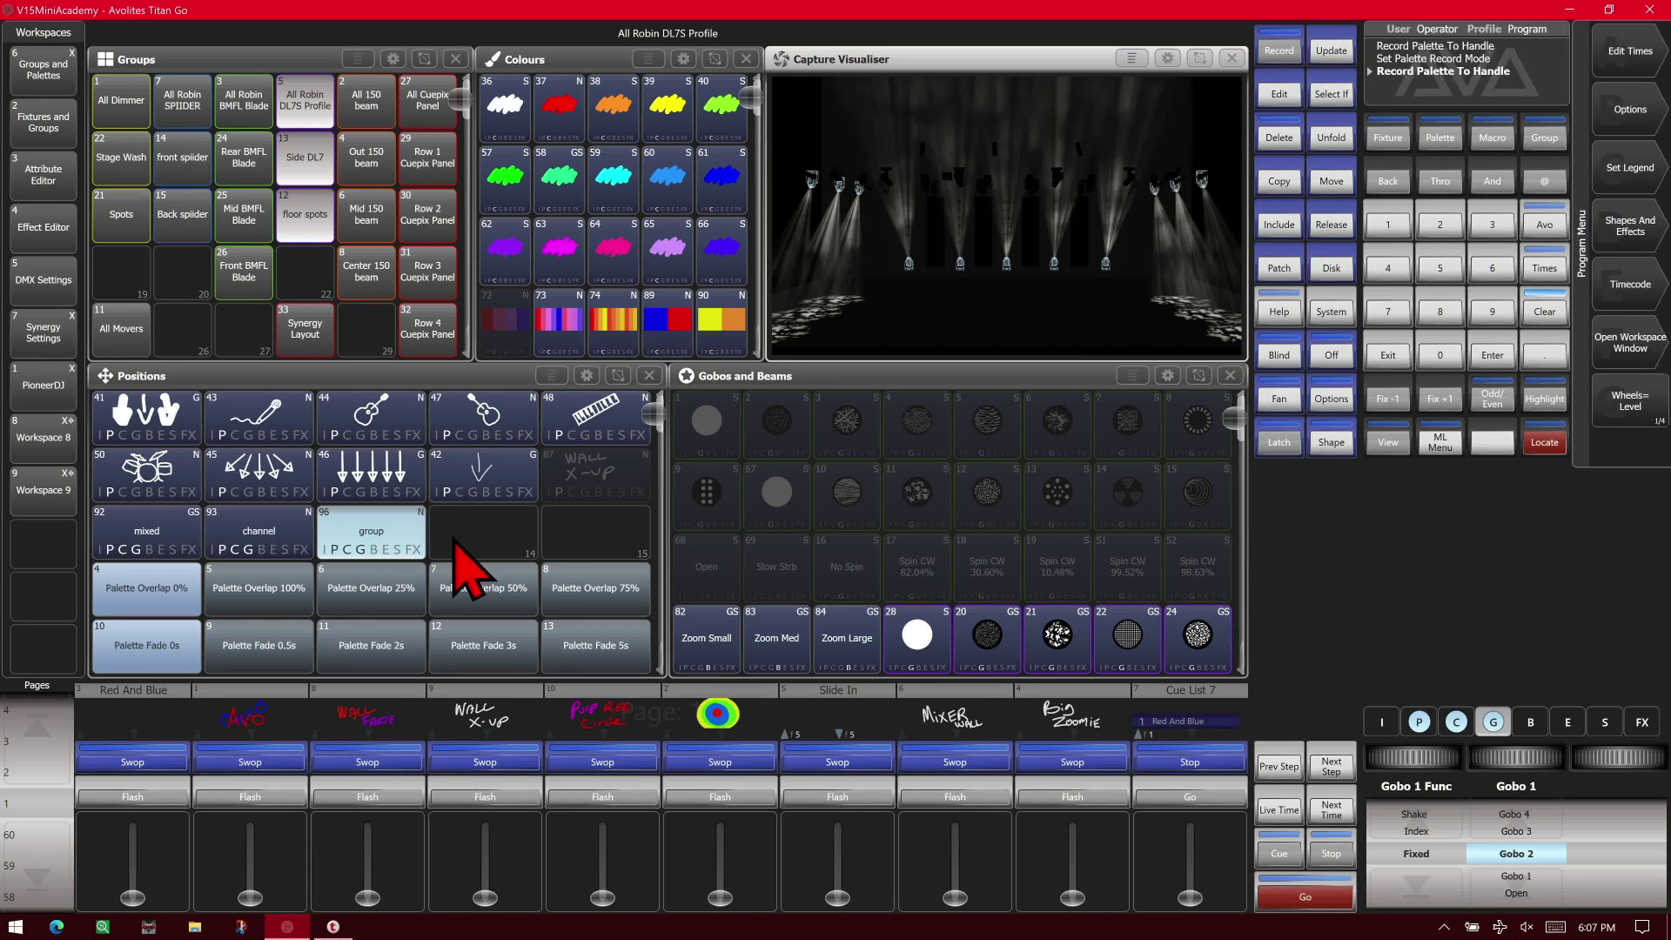
Record a palette by Group in Mask with an intensity, position, colour and gobo mask and legend "Mask" beside "group", and clear the programmer
click(1287, 54)
click(1432, 137)
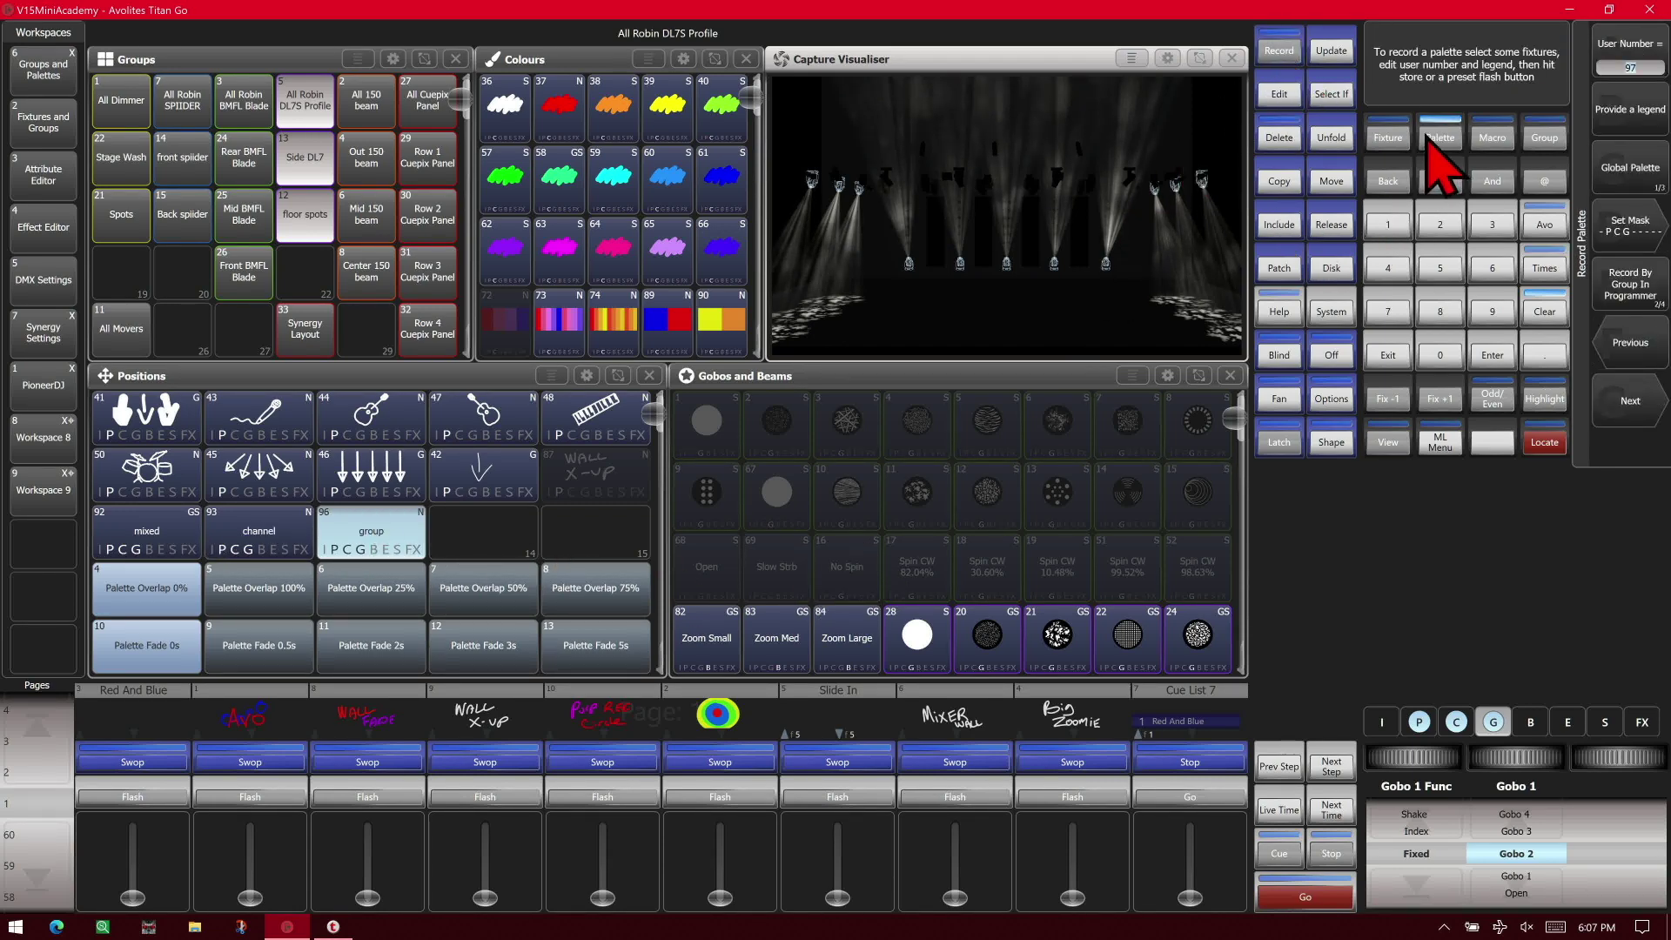
click(1630, 226)
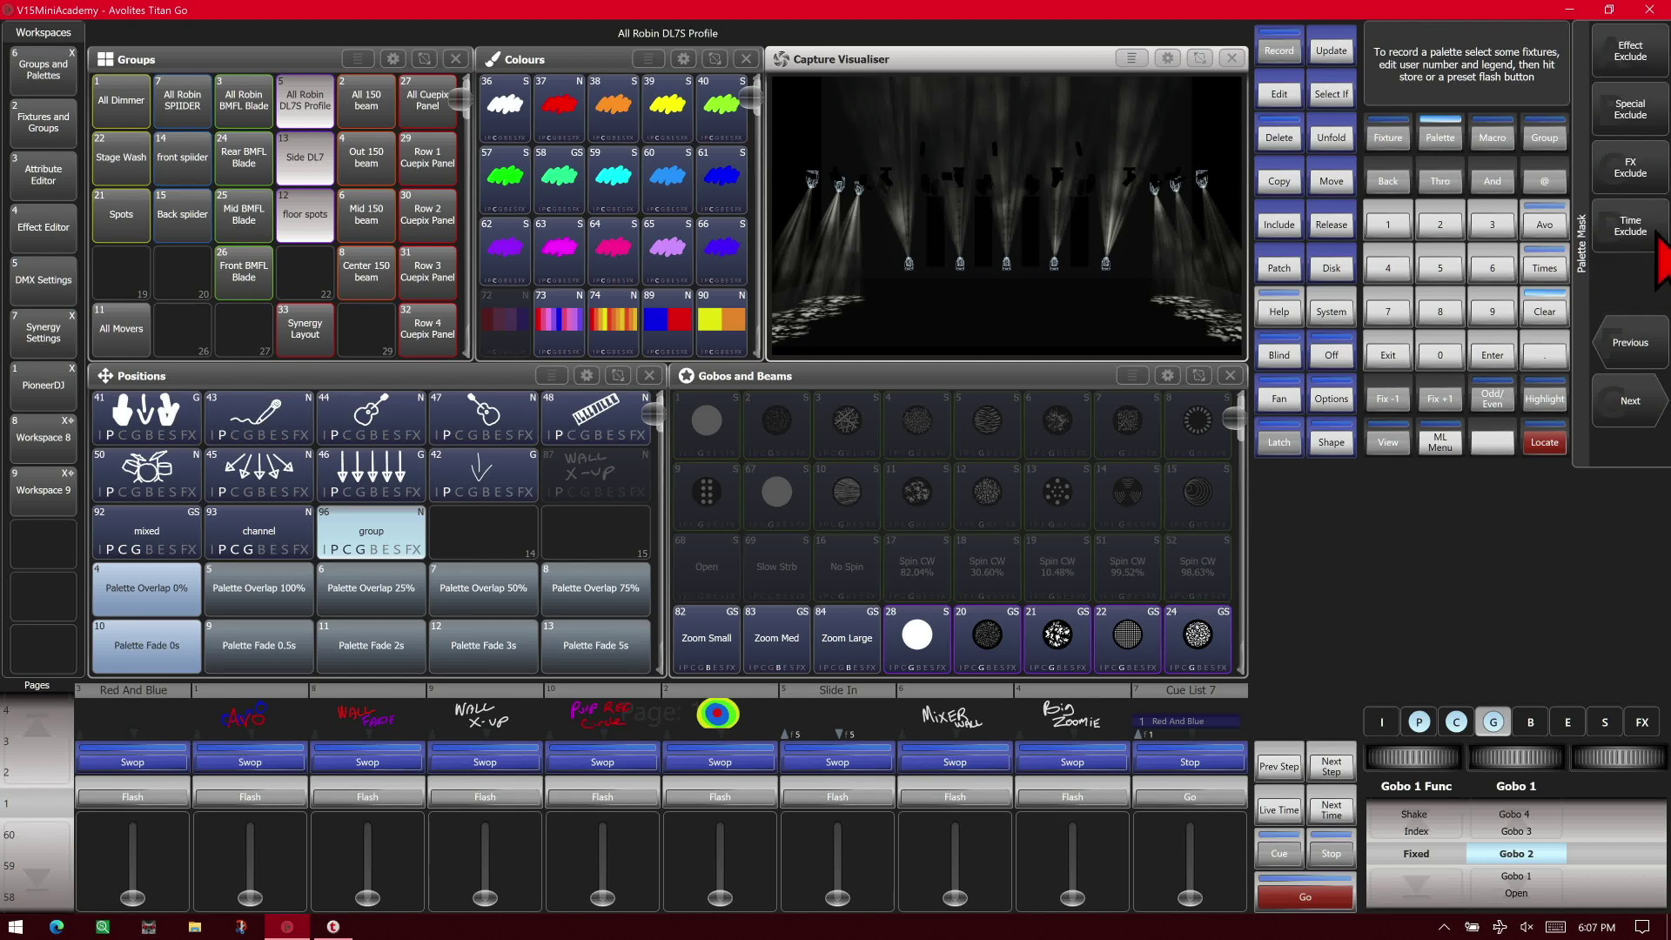
click(1630, 400)
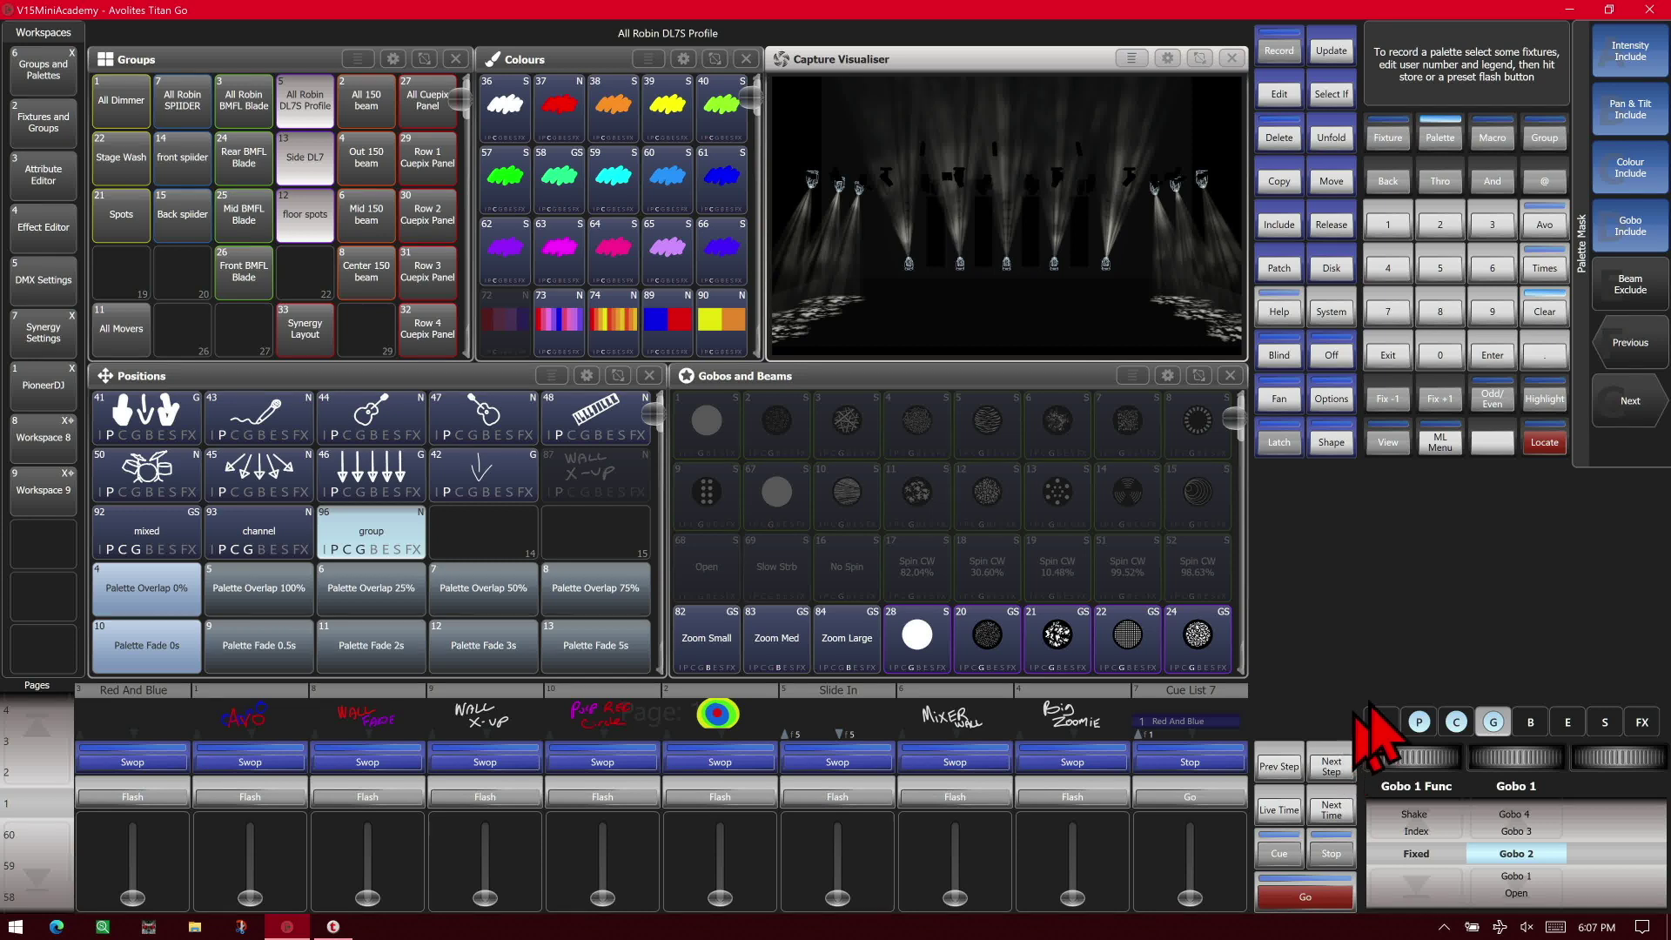
click(1390, 357)
click(1647, 292)
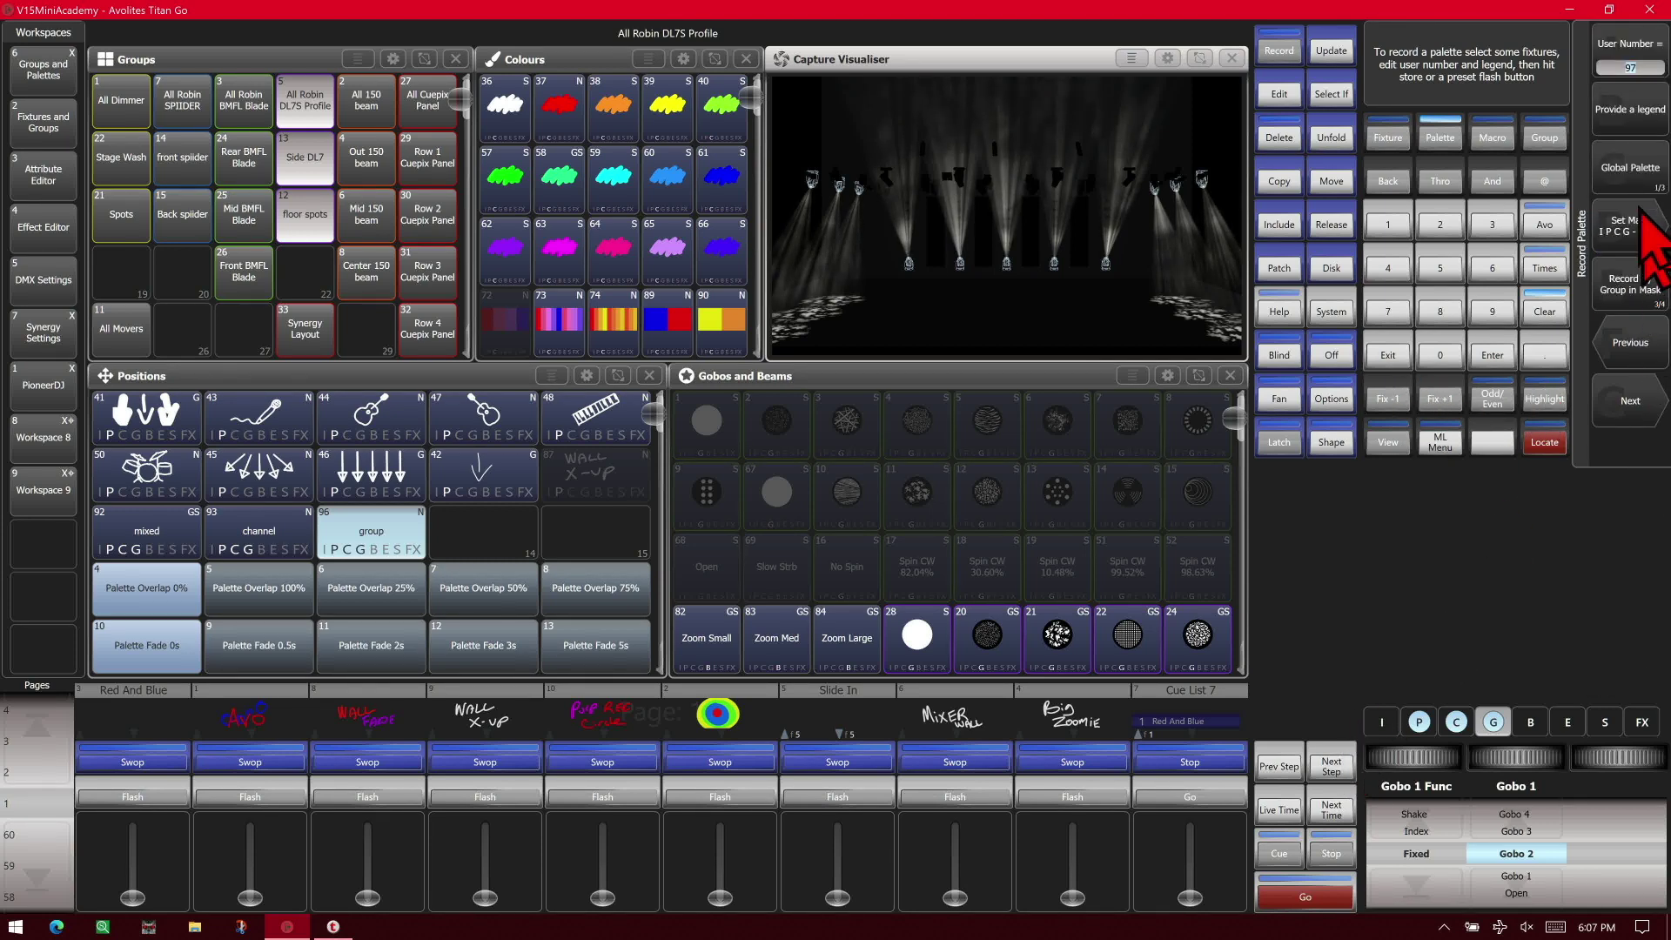
click(1624, 122)
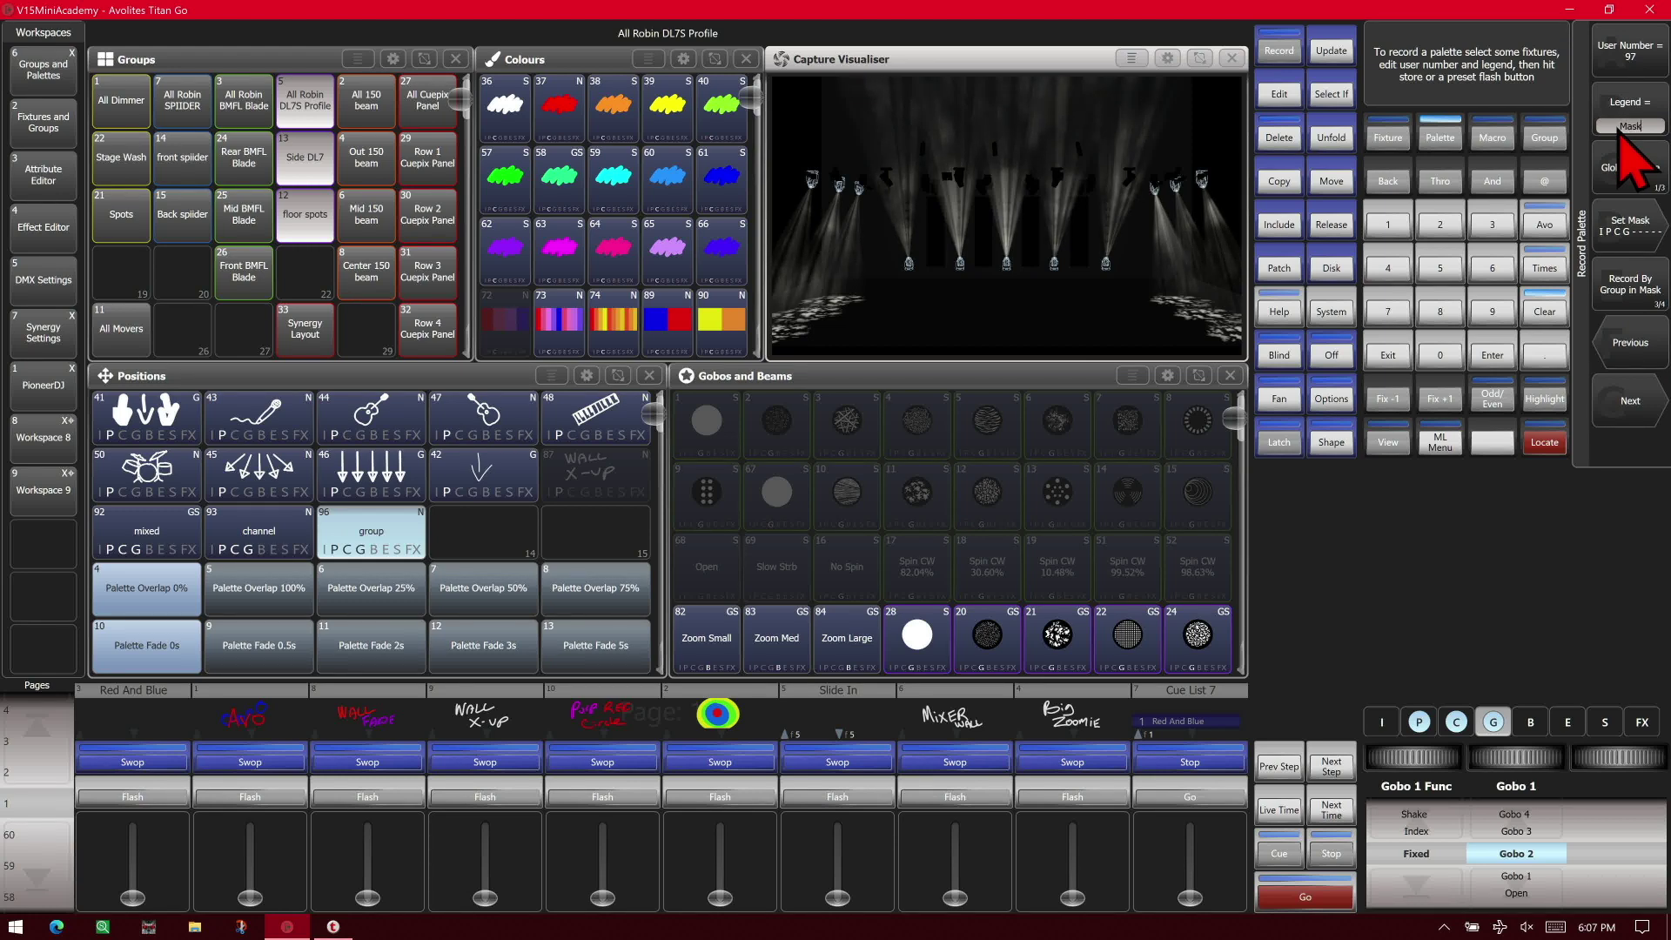
click(512, 540)
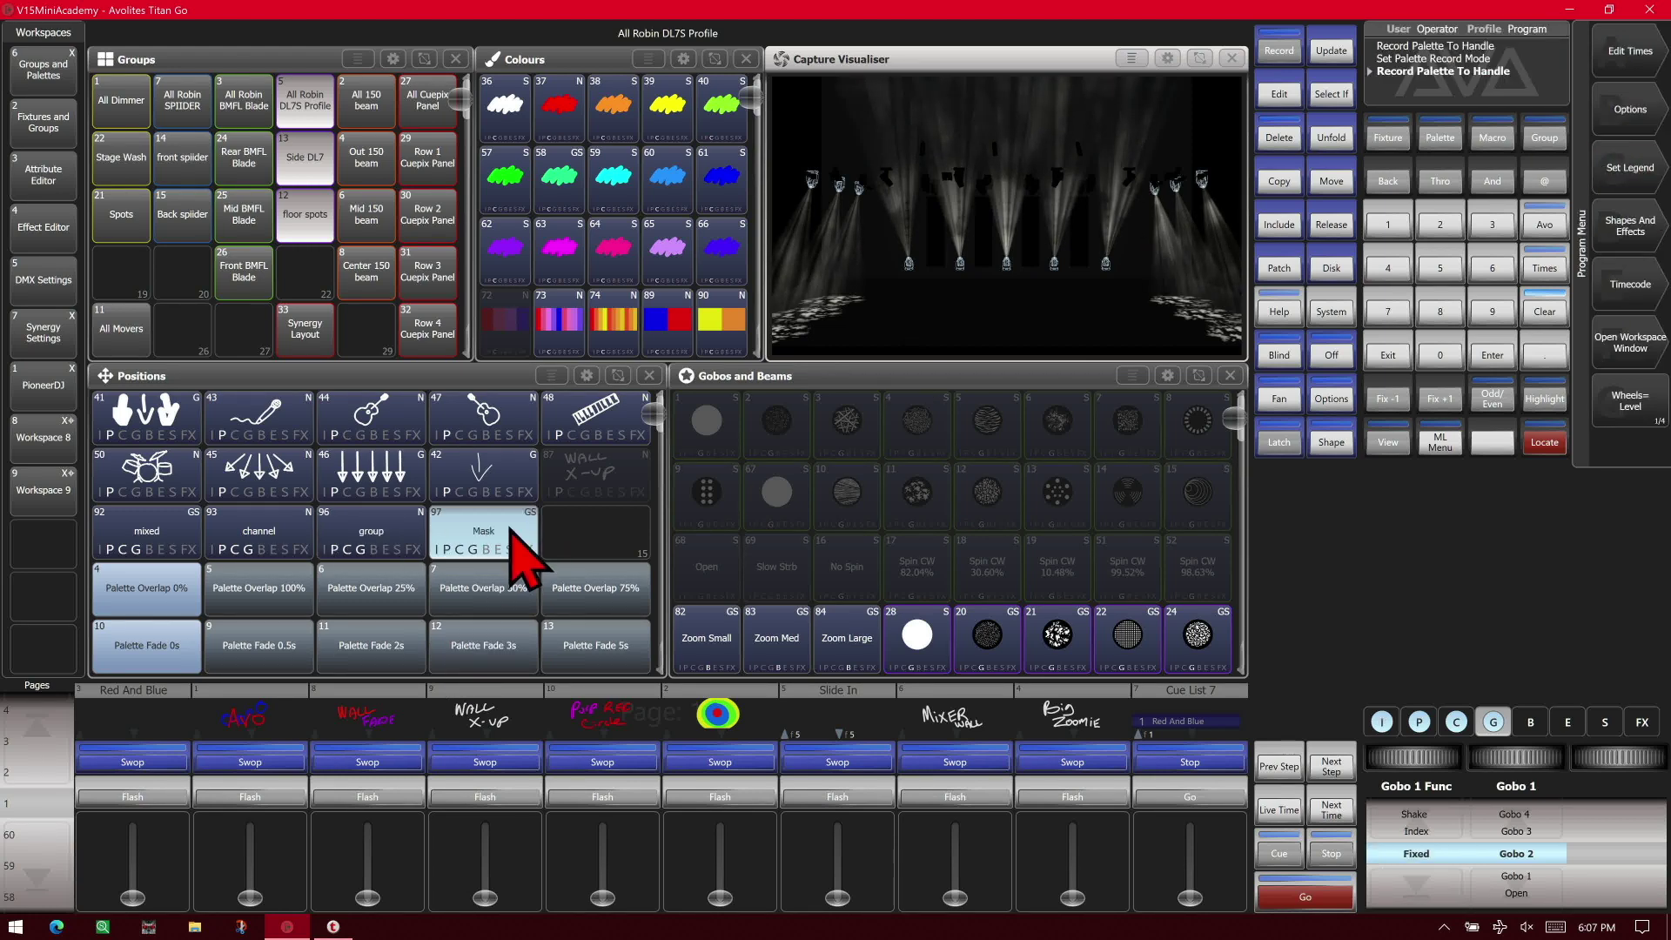
click(1558, 307)
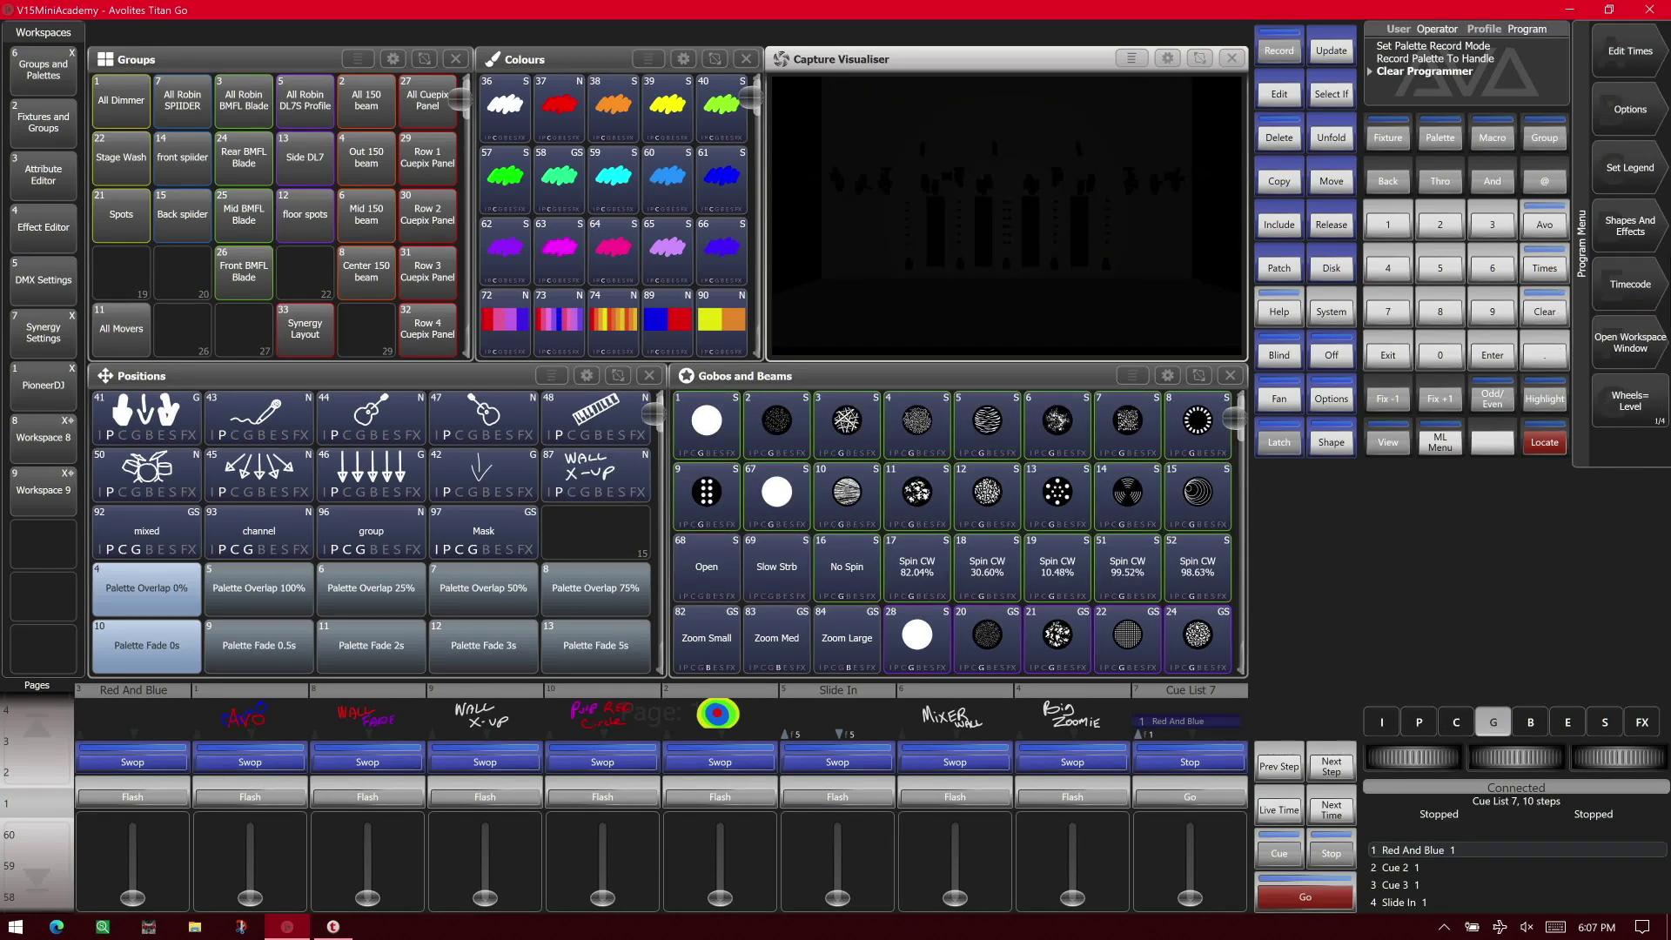
Recall the "mixed" palette on the All Robin DL7S Profile group, examine its colour and gobo attributes, and clear the programmer
click(307, 102)
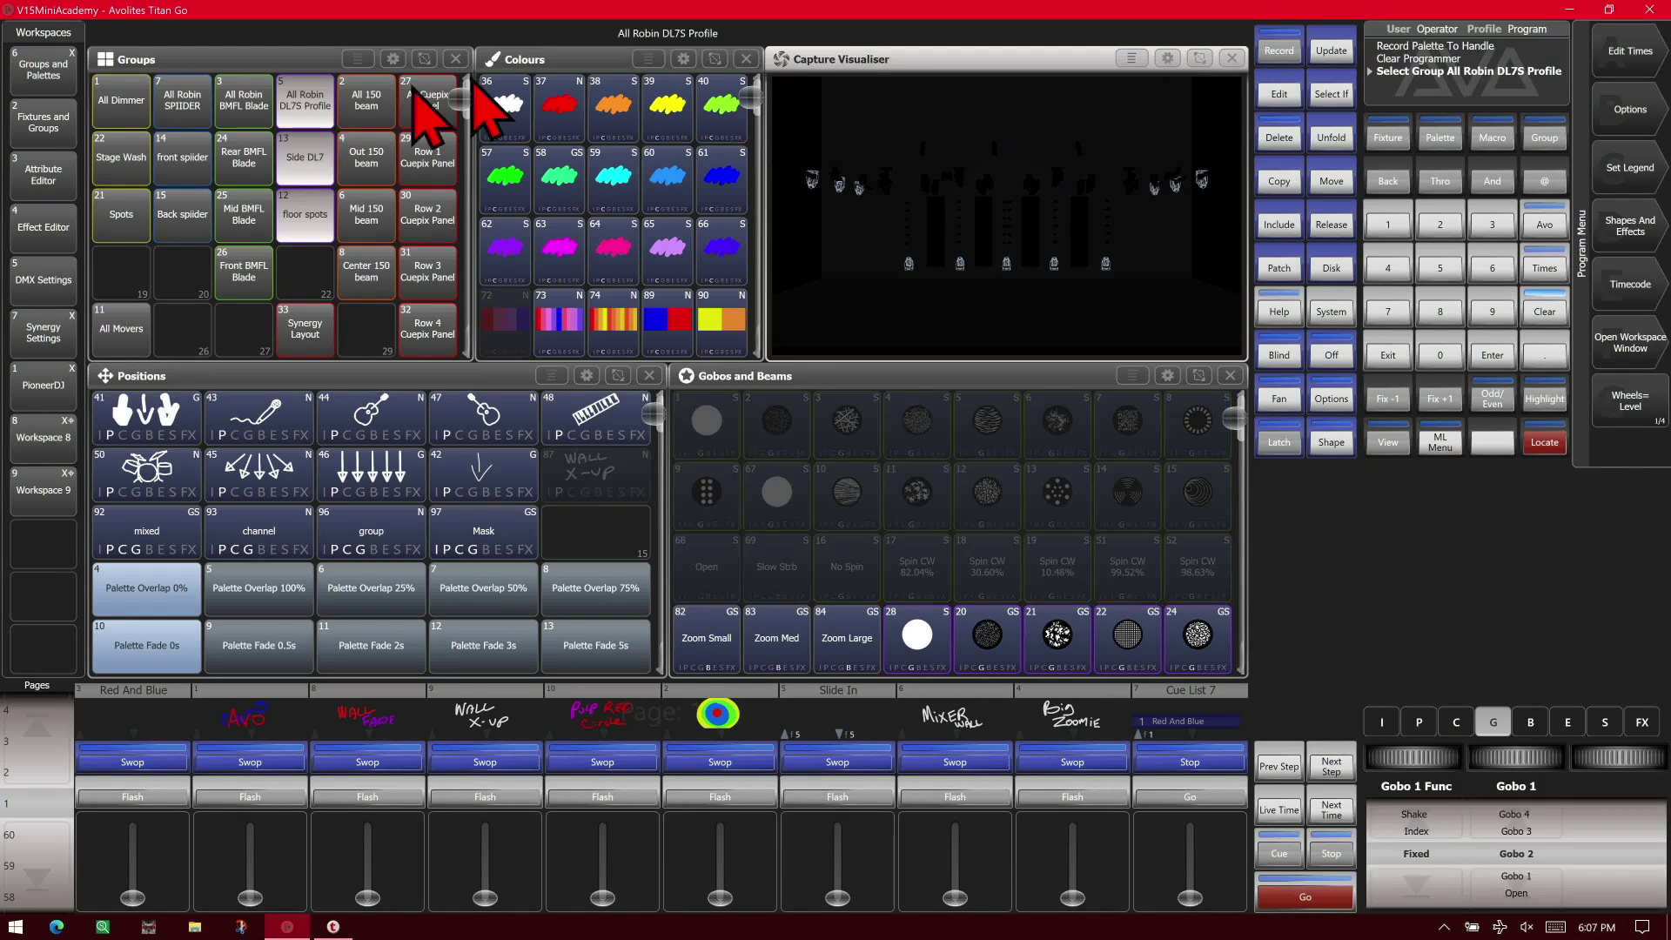
click(155, 546)
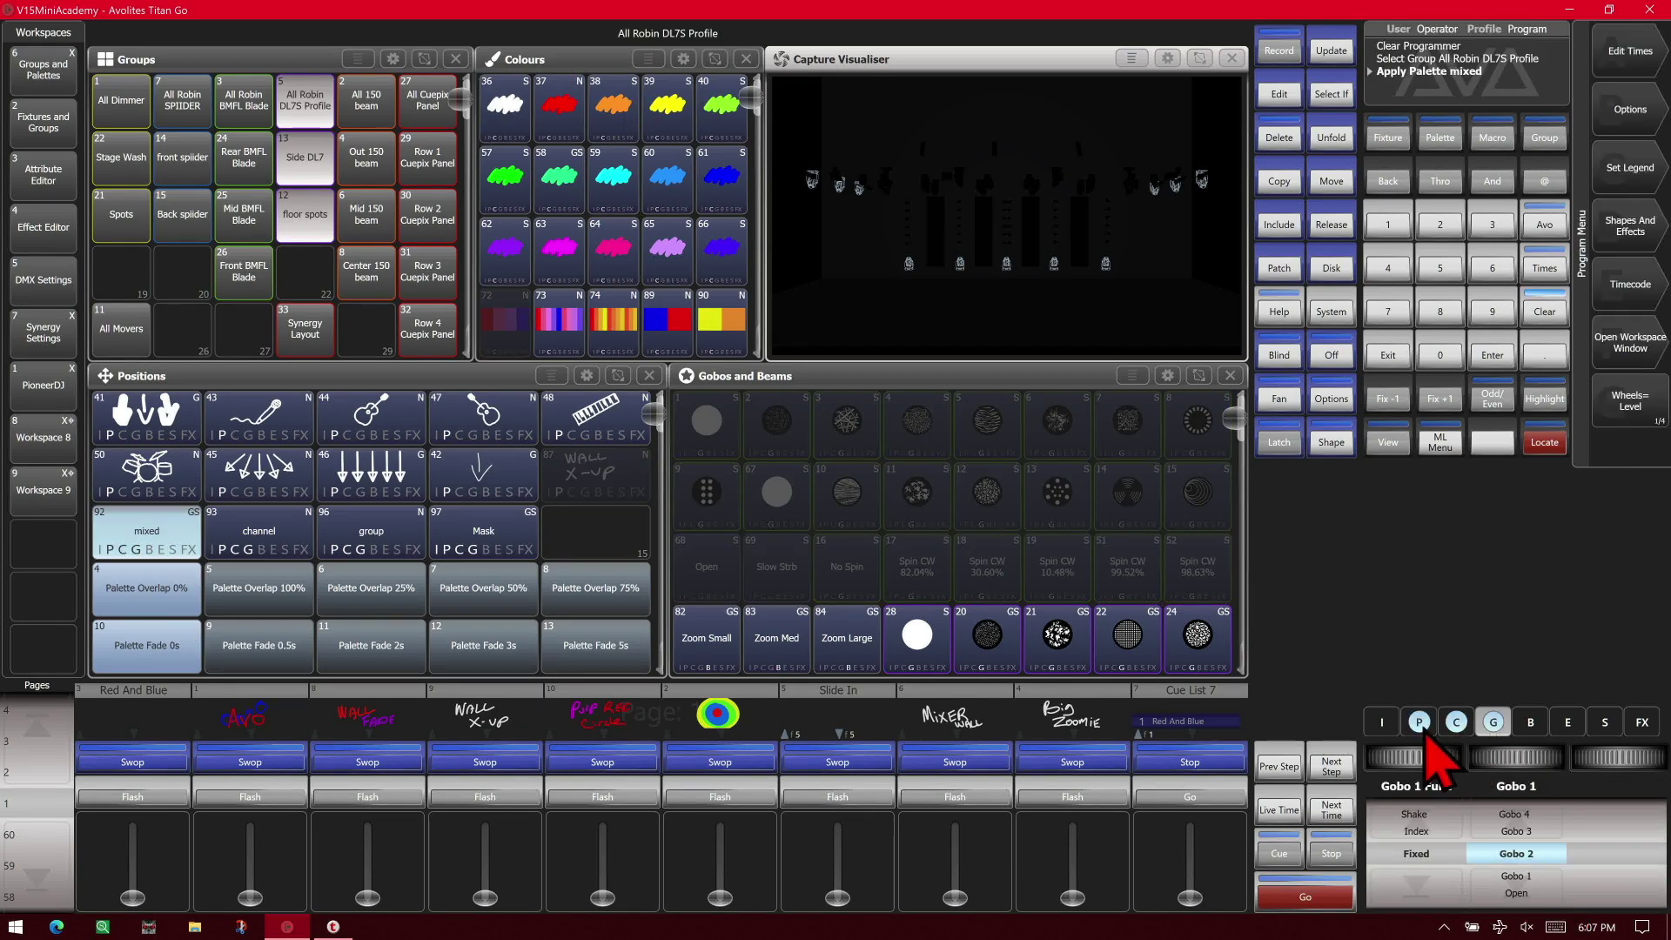
click(1460, 734)
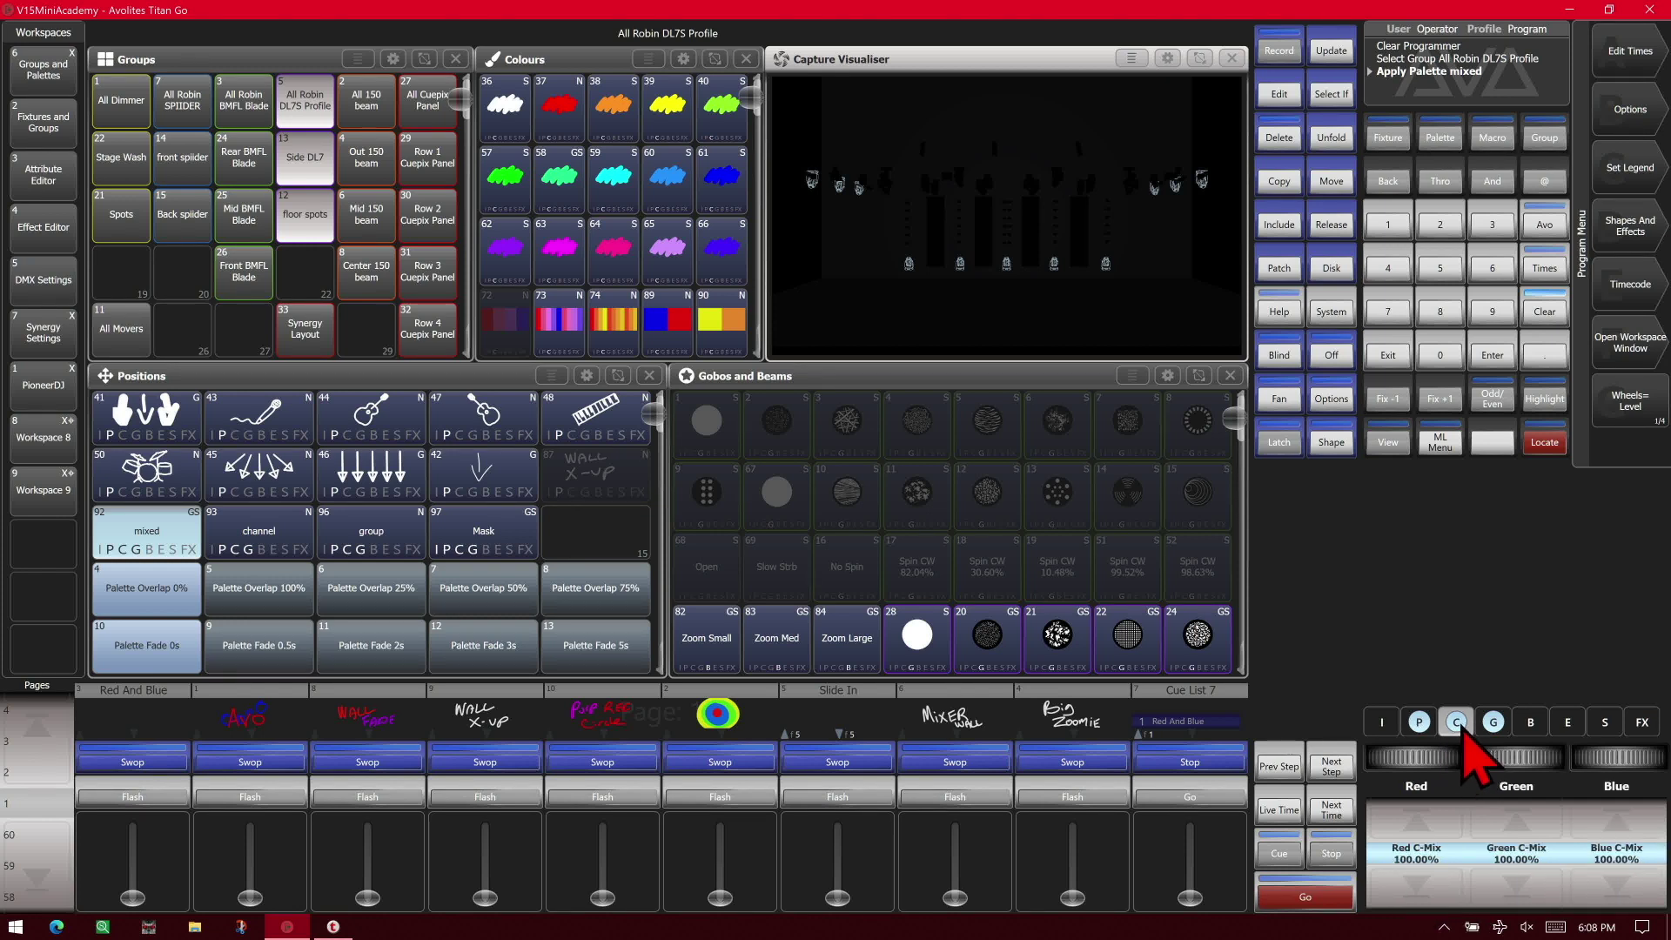
click(1472, 733)
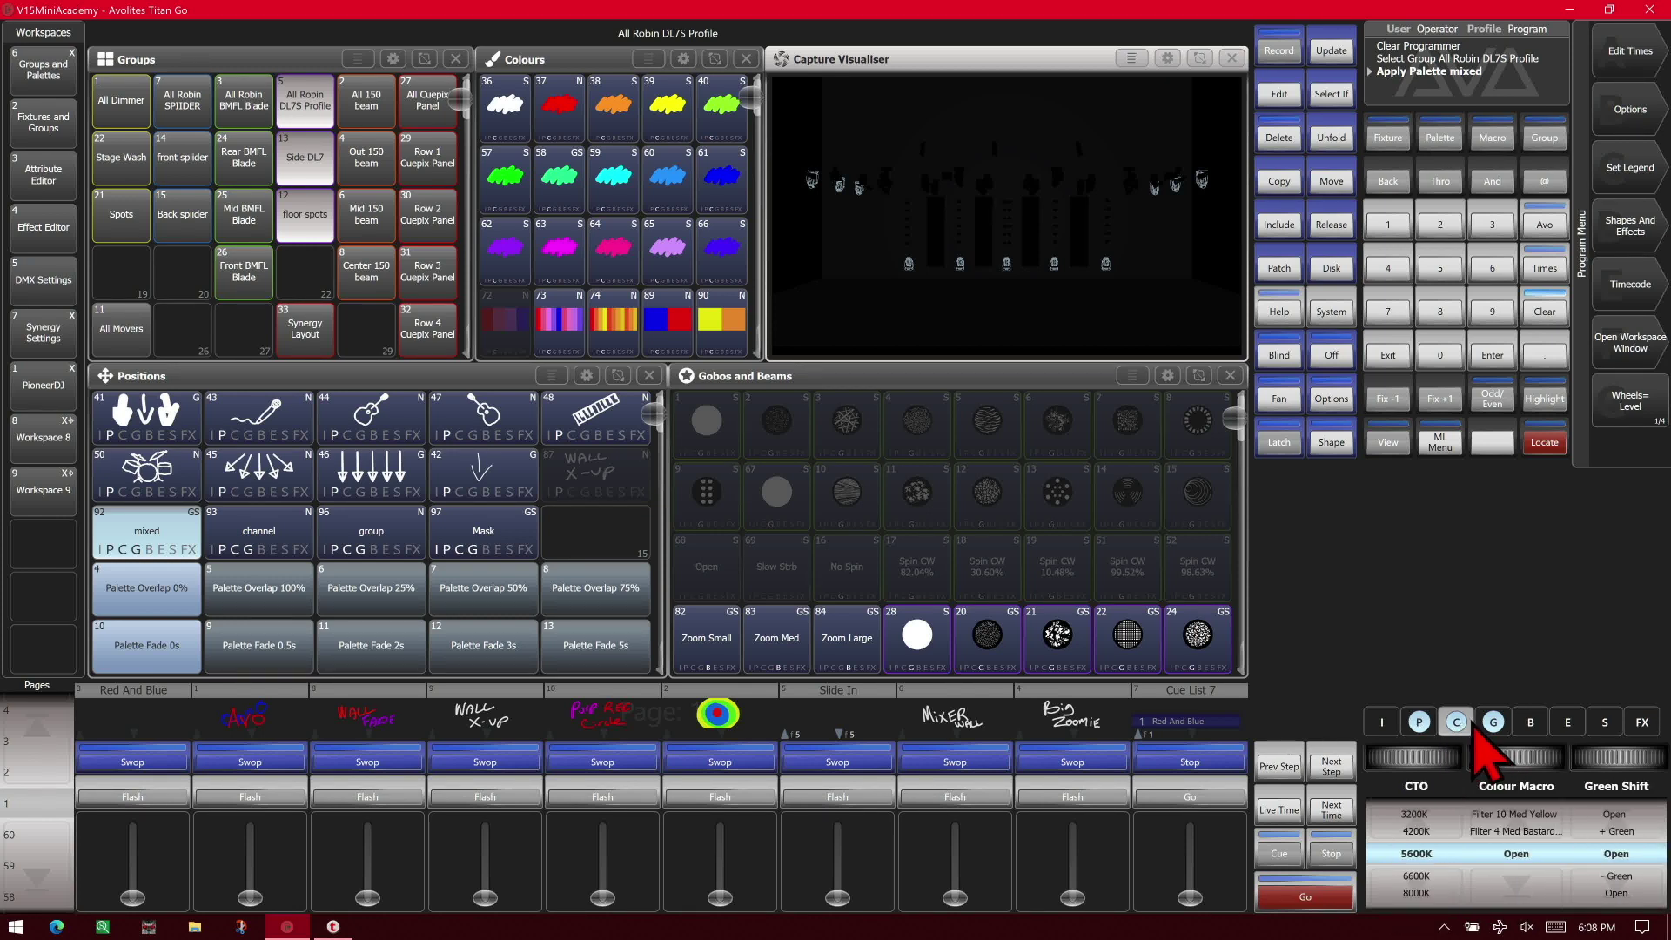
click(1471, 731)
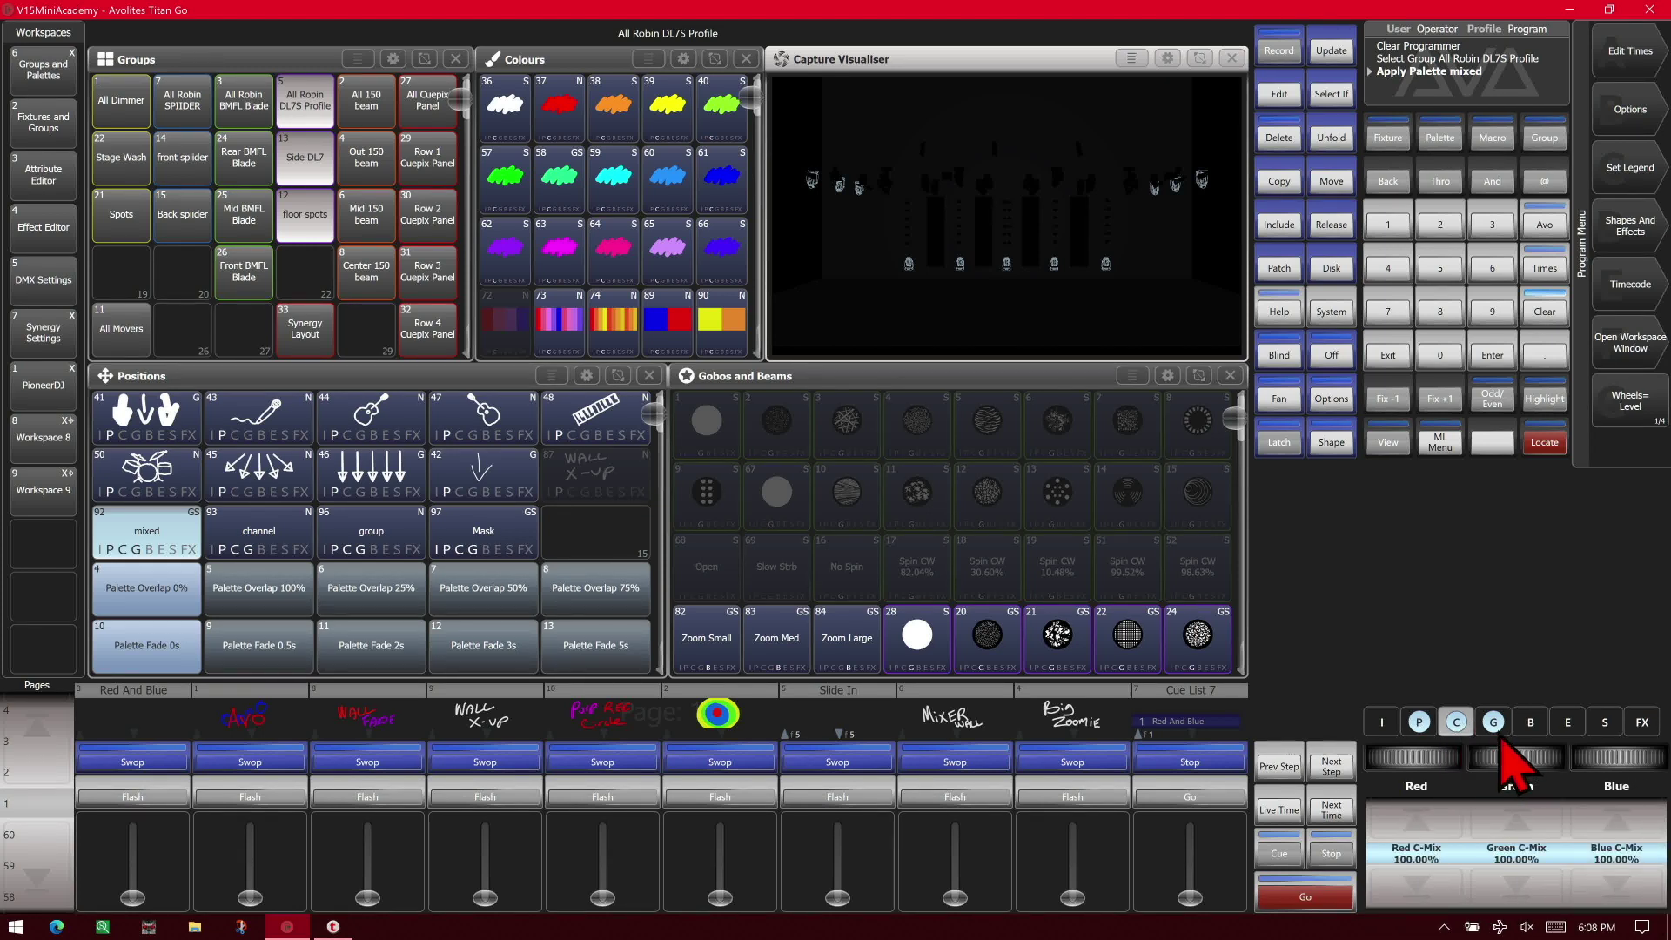
click(1499, 737)
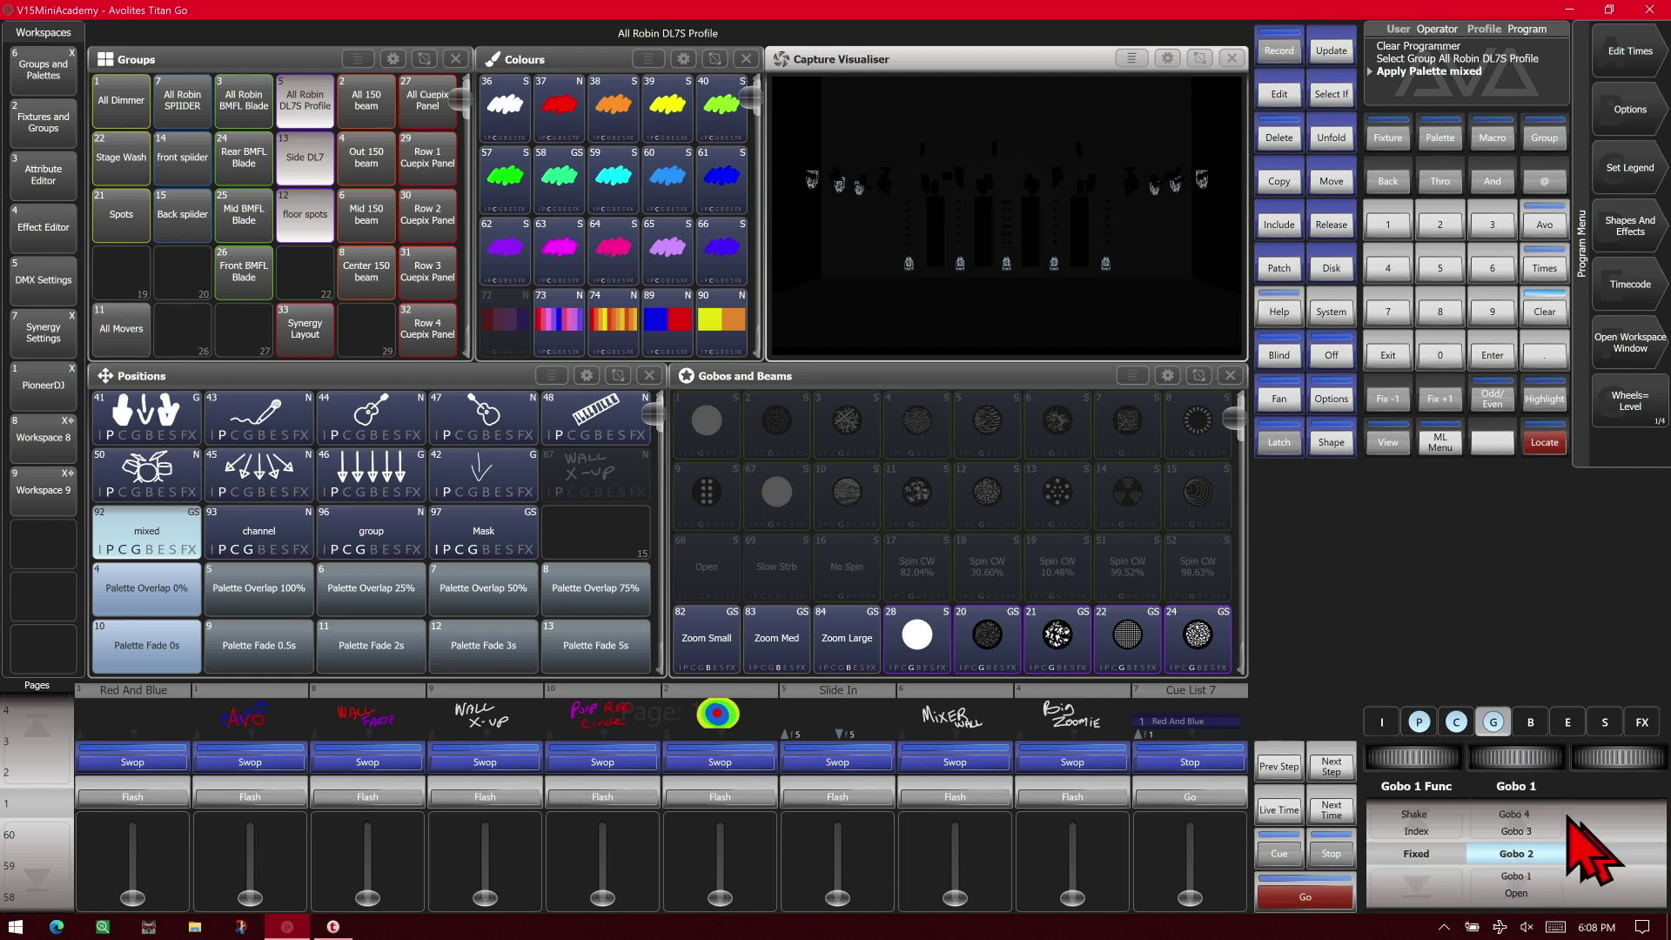
click(1493, 725)
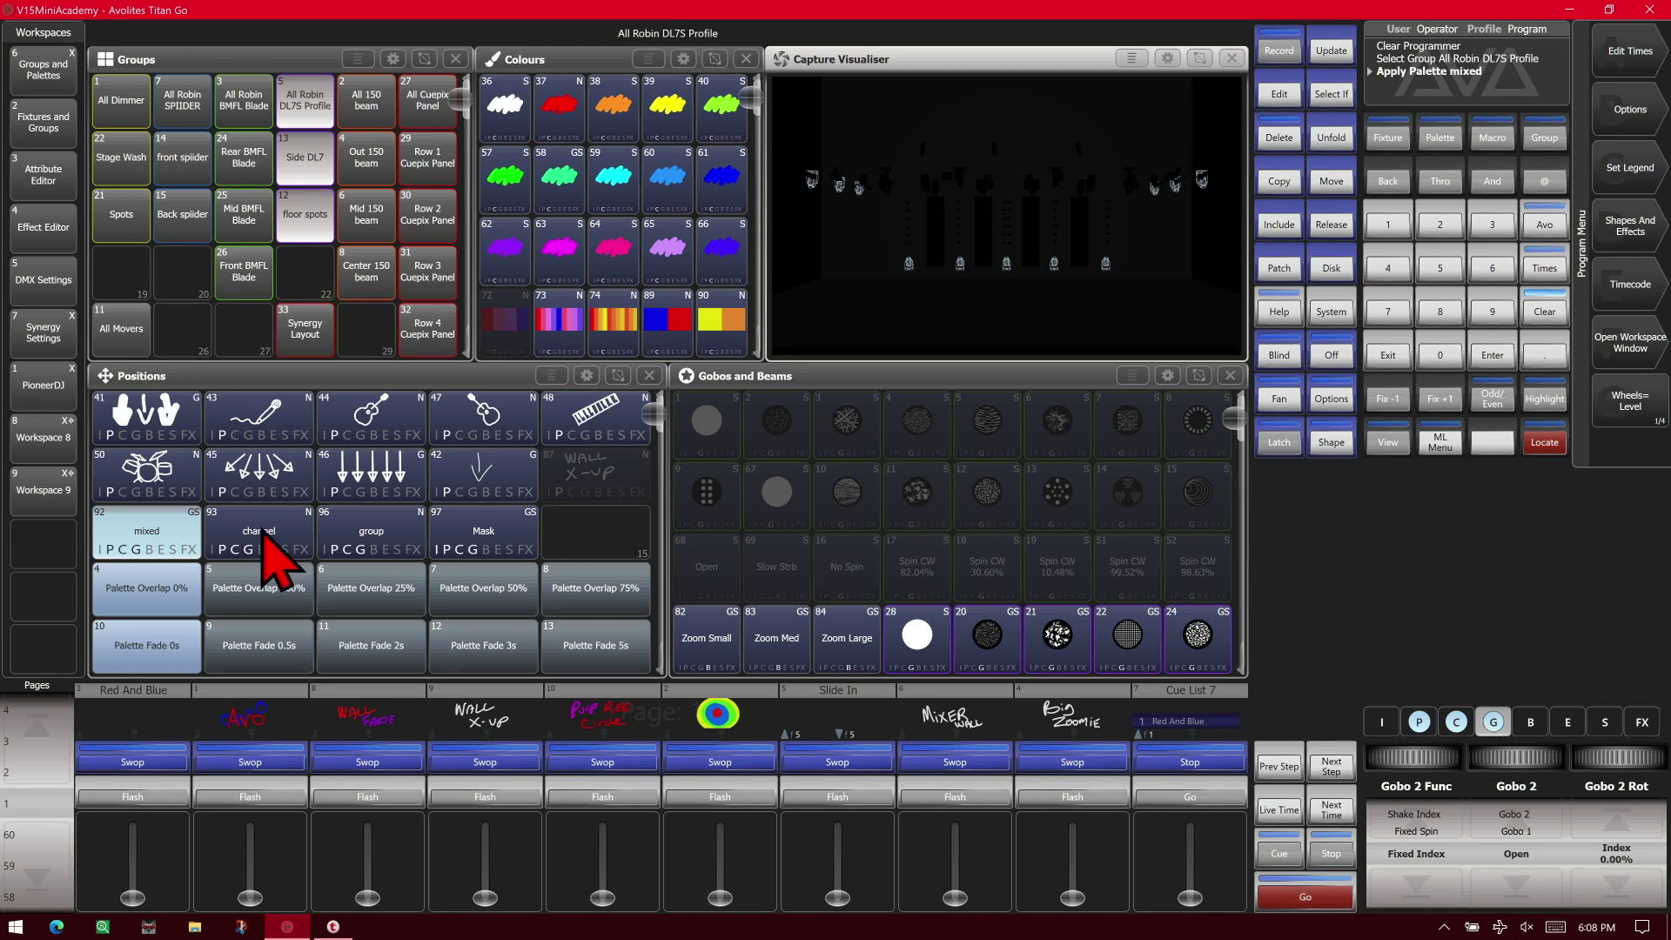
click(1545, 311)
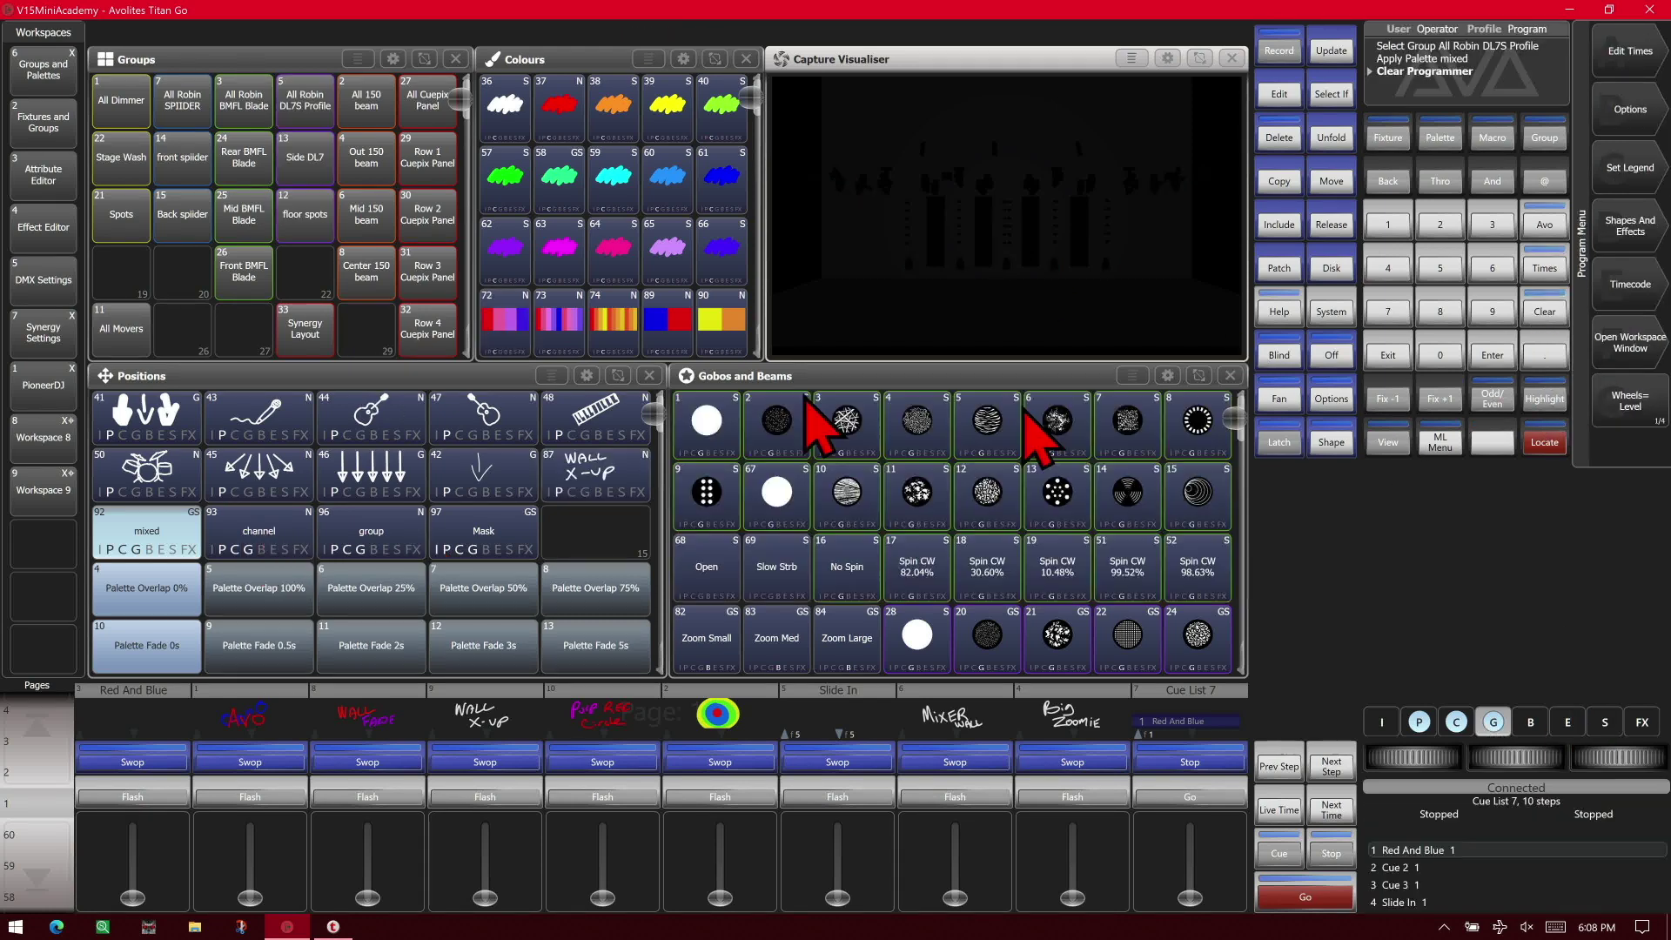
Recall the "channel" palette on the All Robin DL7S Profile group, examine its position, colour and gobo attributes, and clear the programmer
click(300, 109)
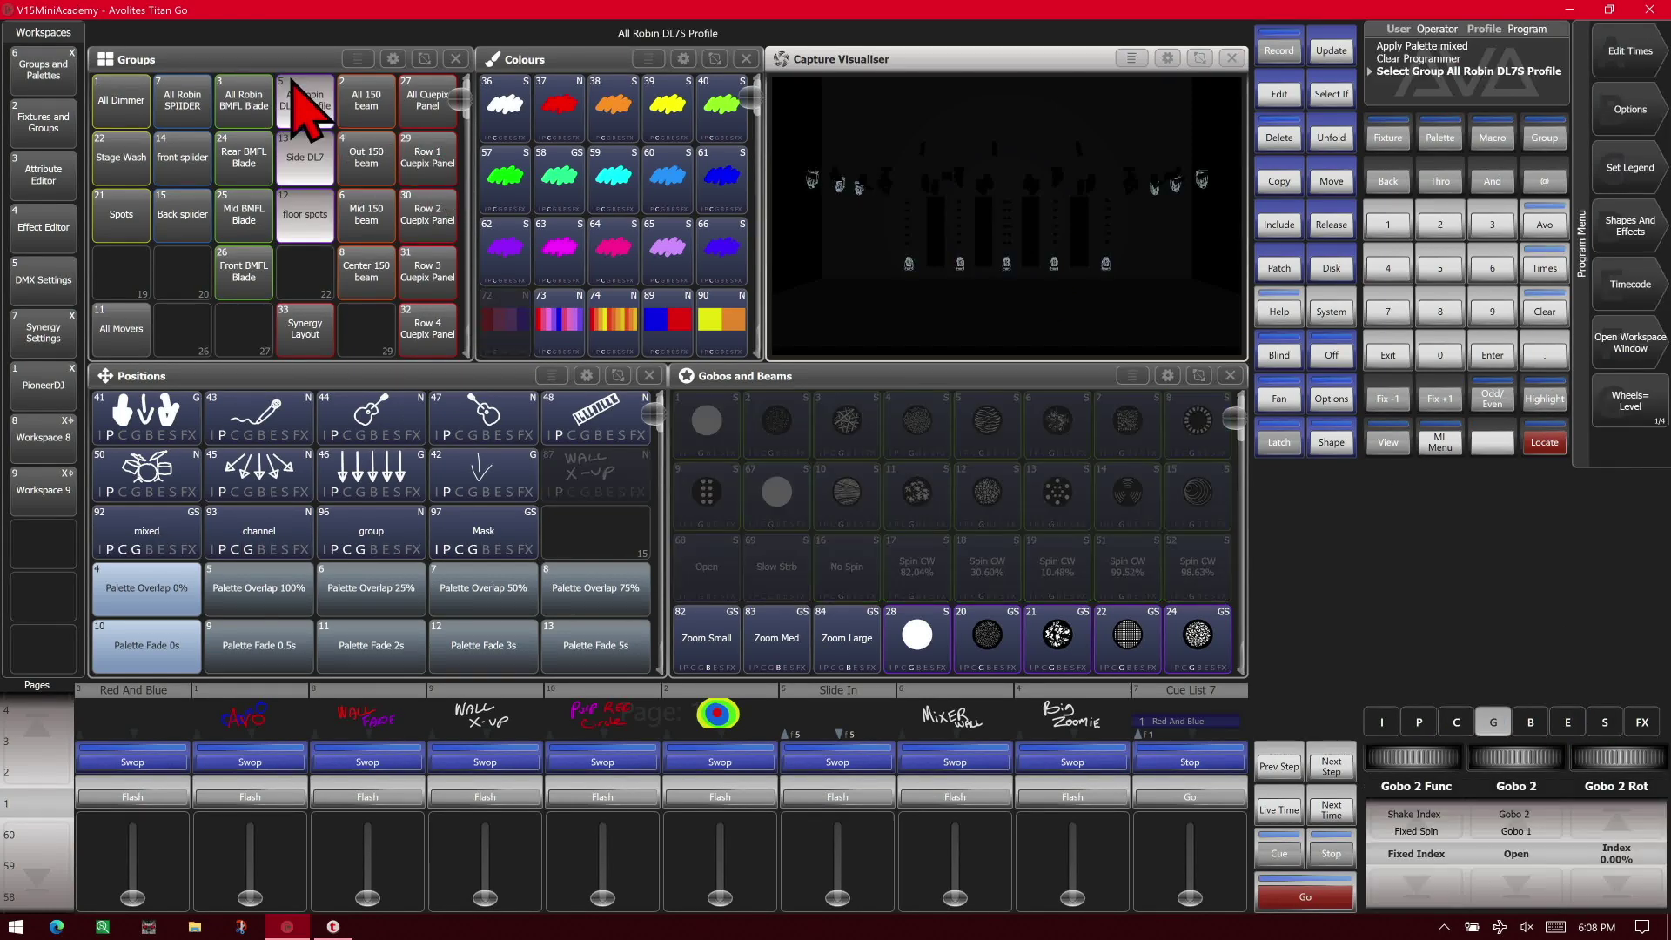
click(253, 545)
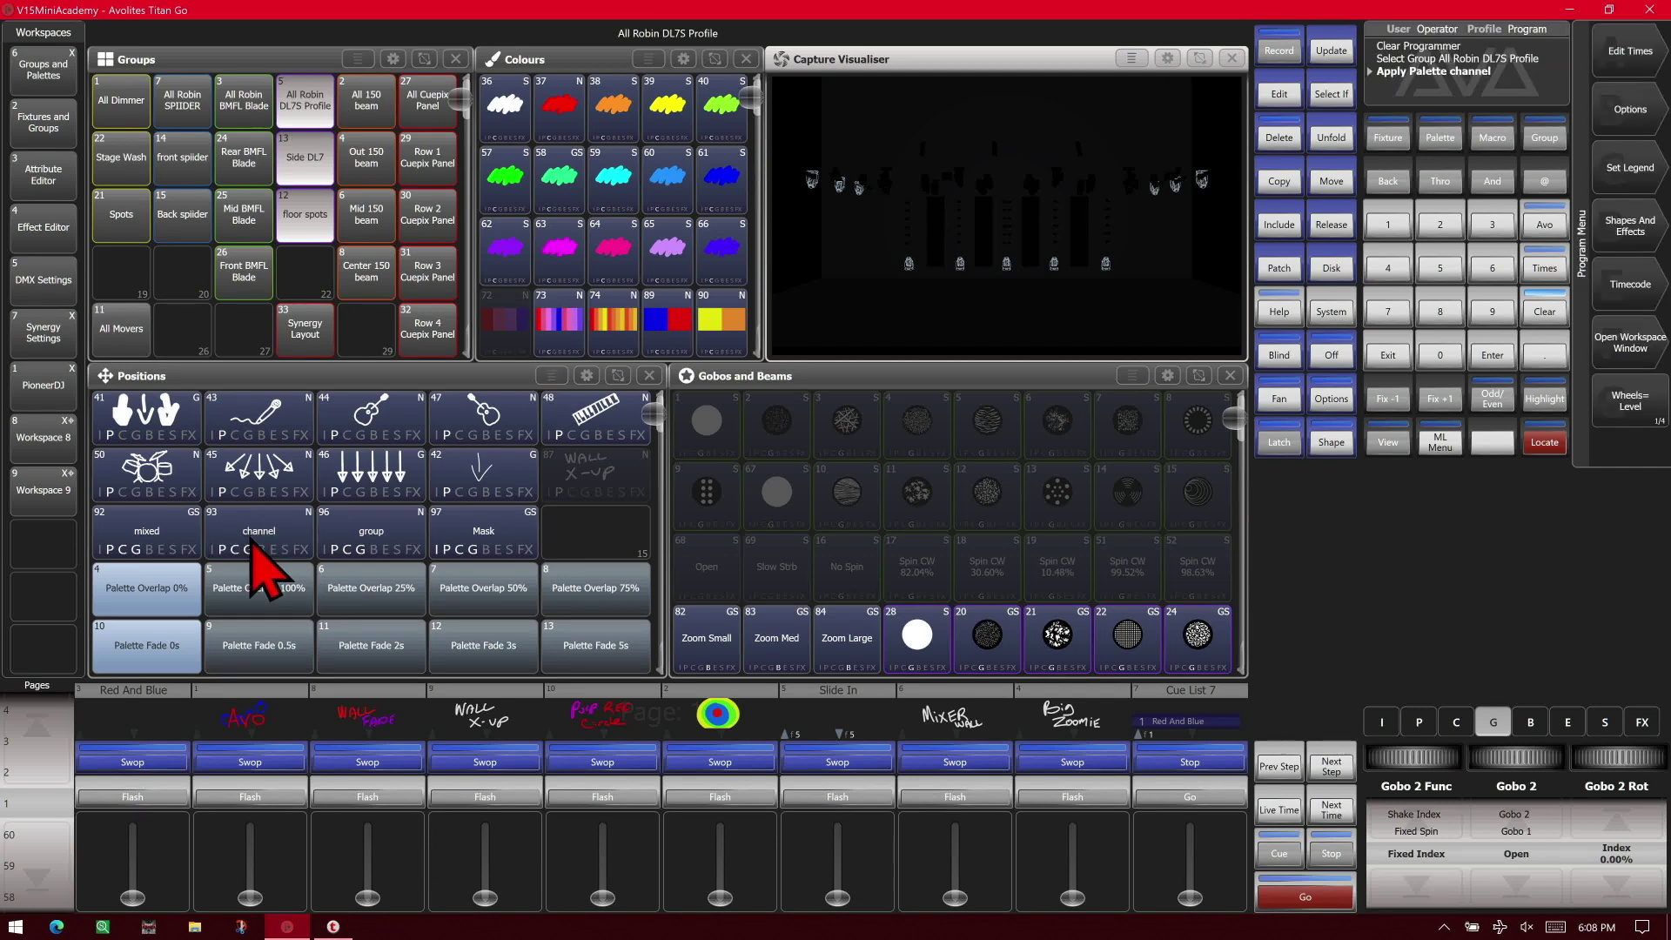
click(1379, 725)
click(1419, 730)
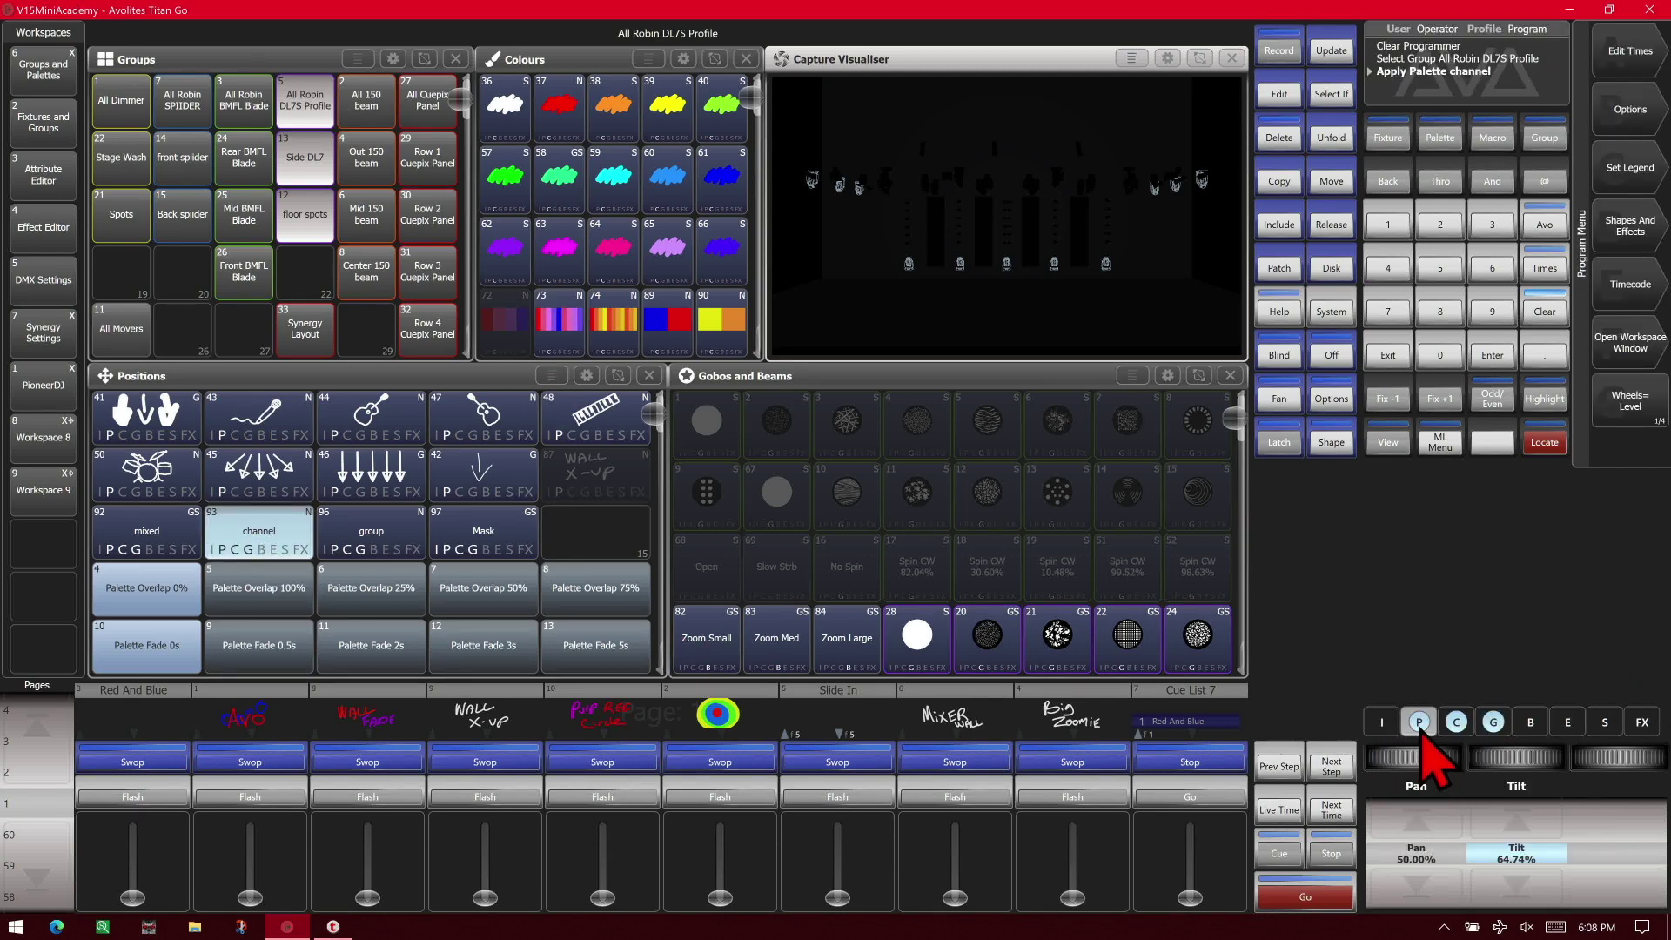
click(1456, 722)
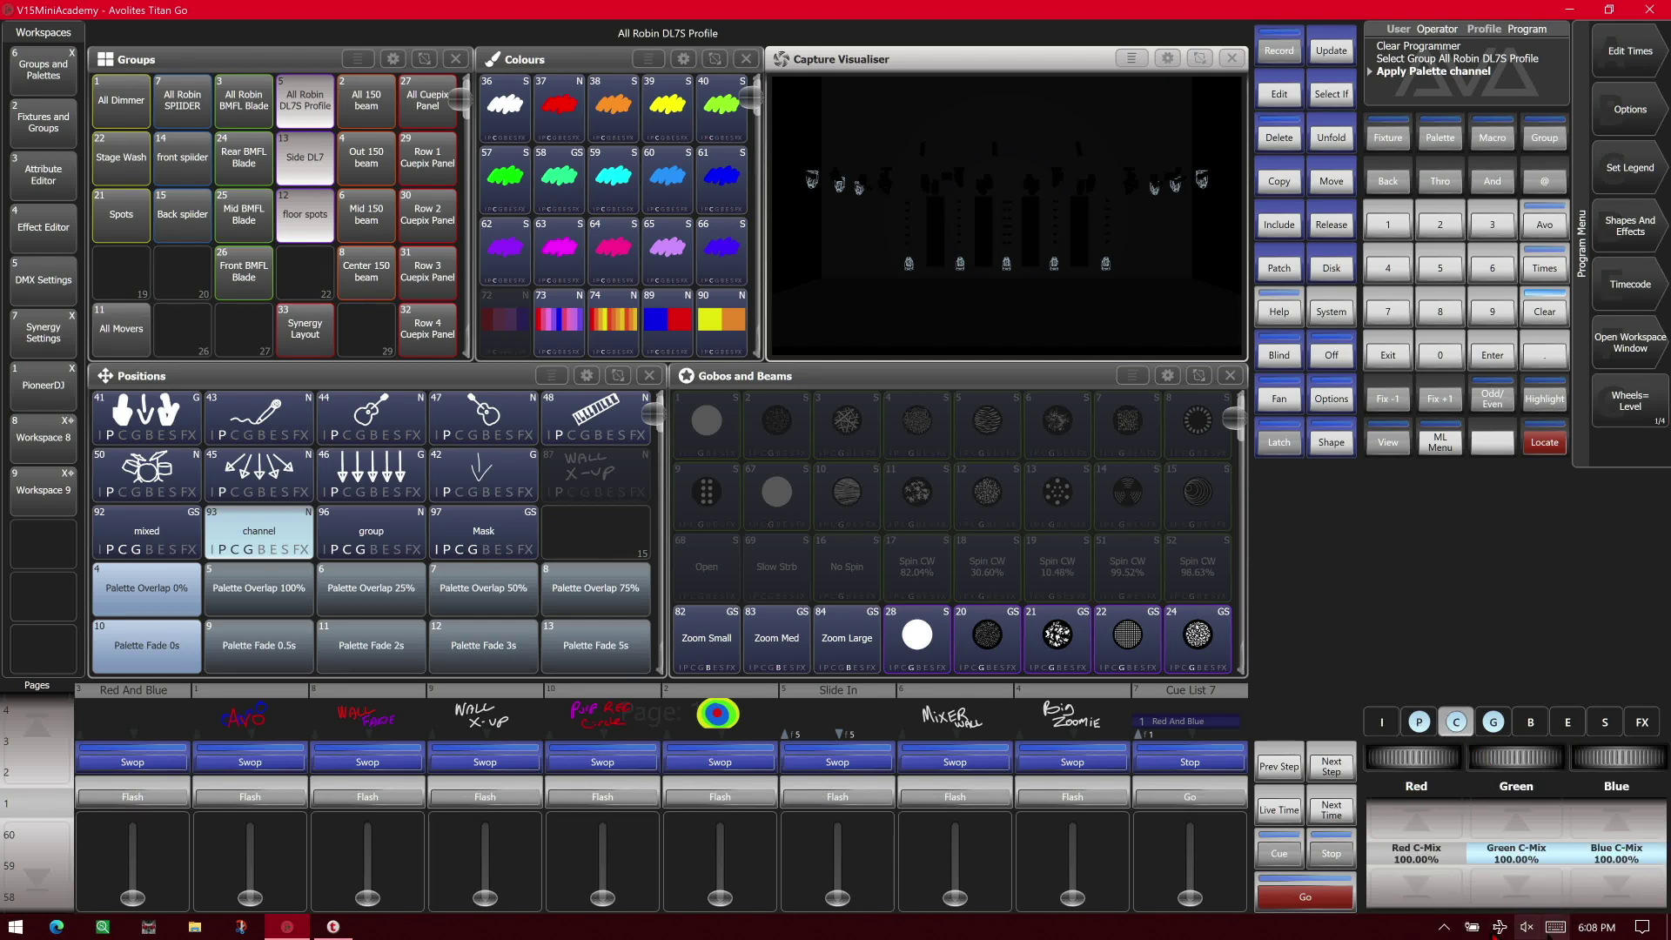
click(1493, 722)
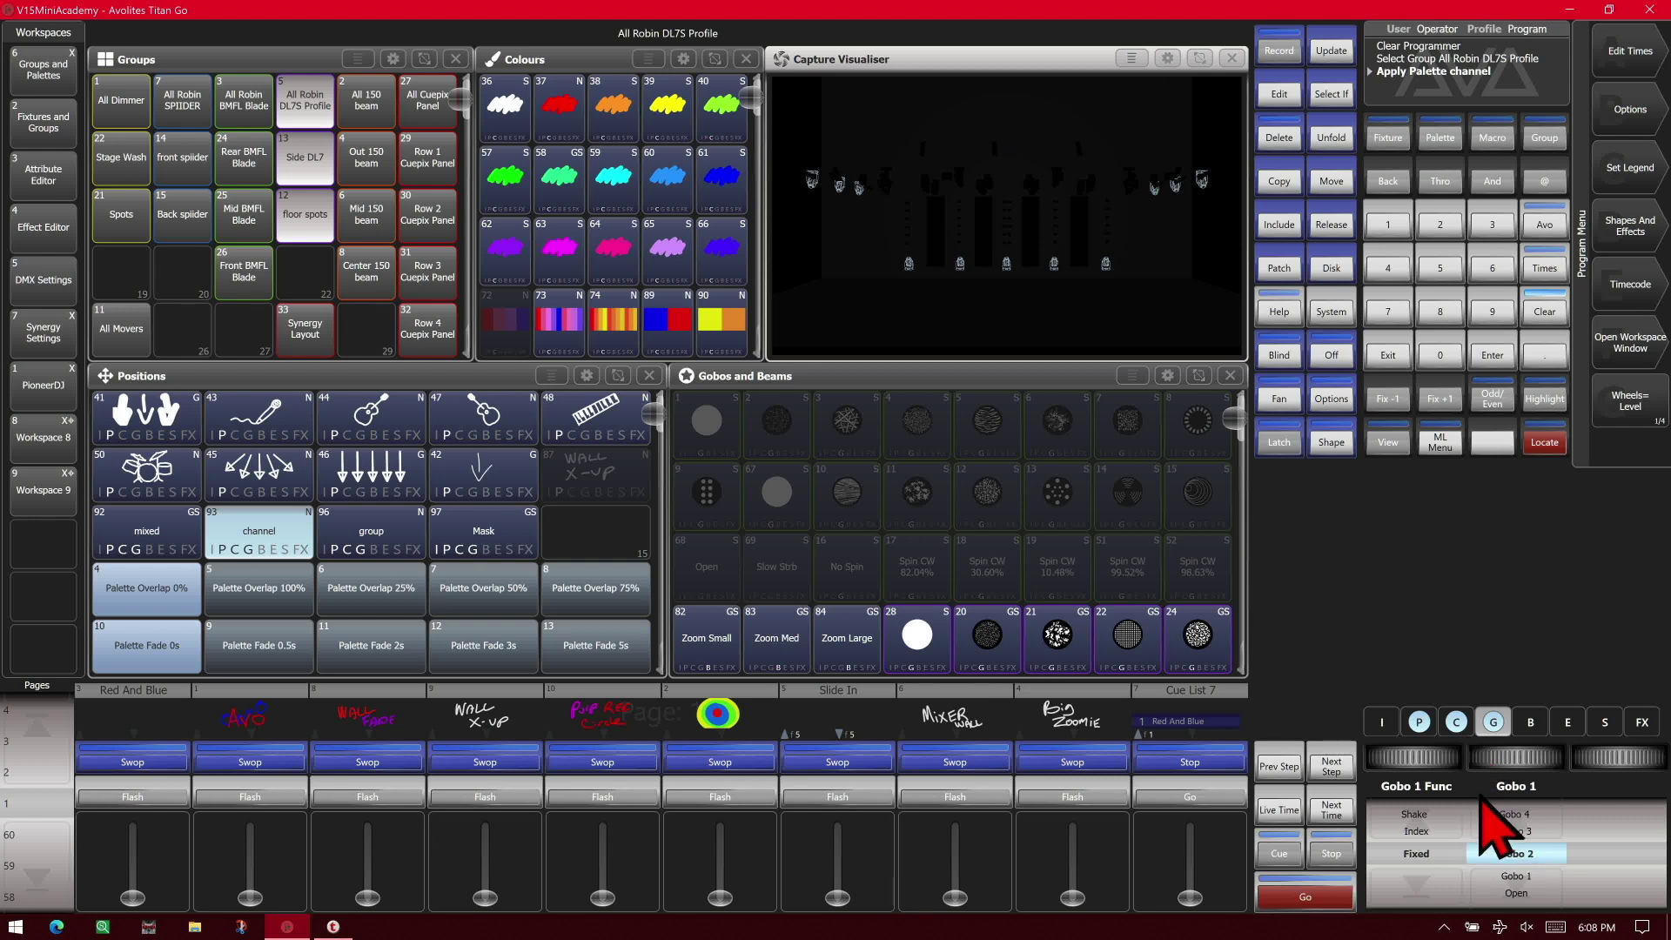
click(1545, 313)
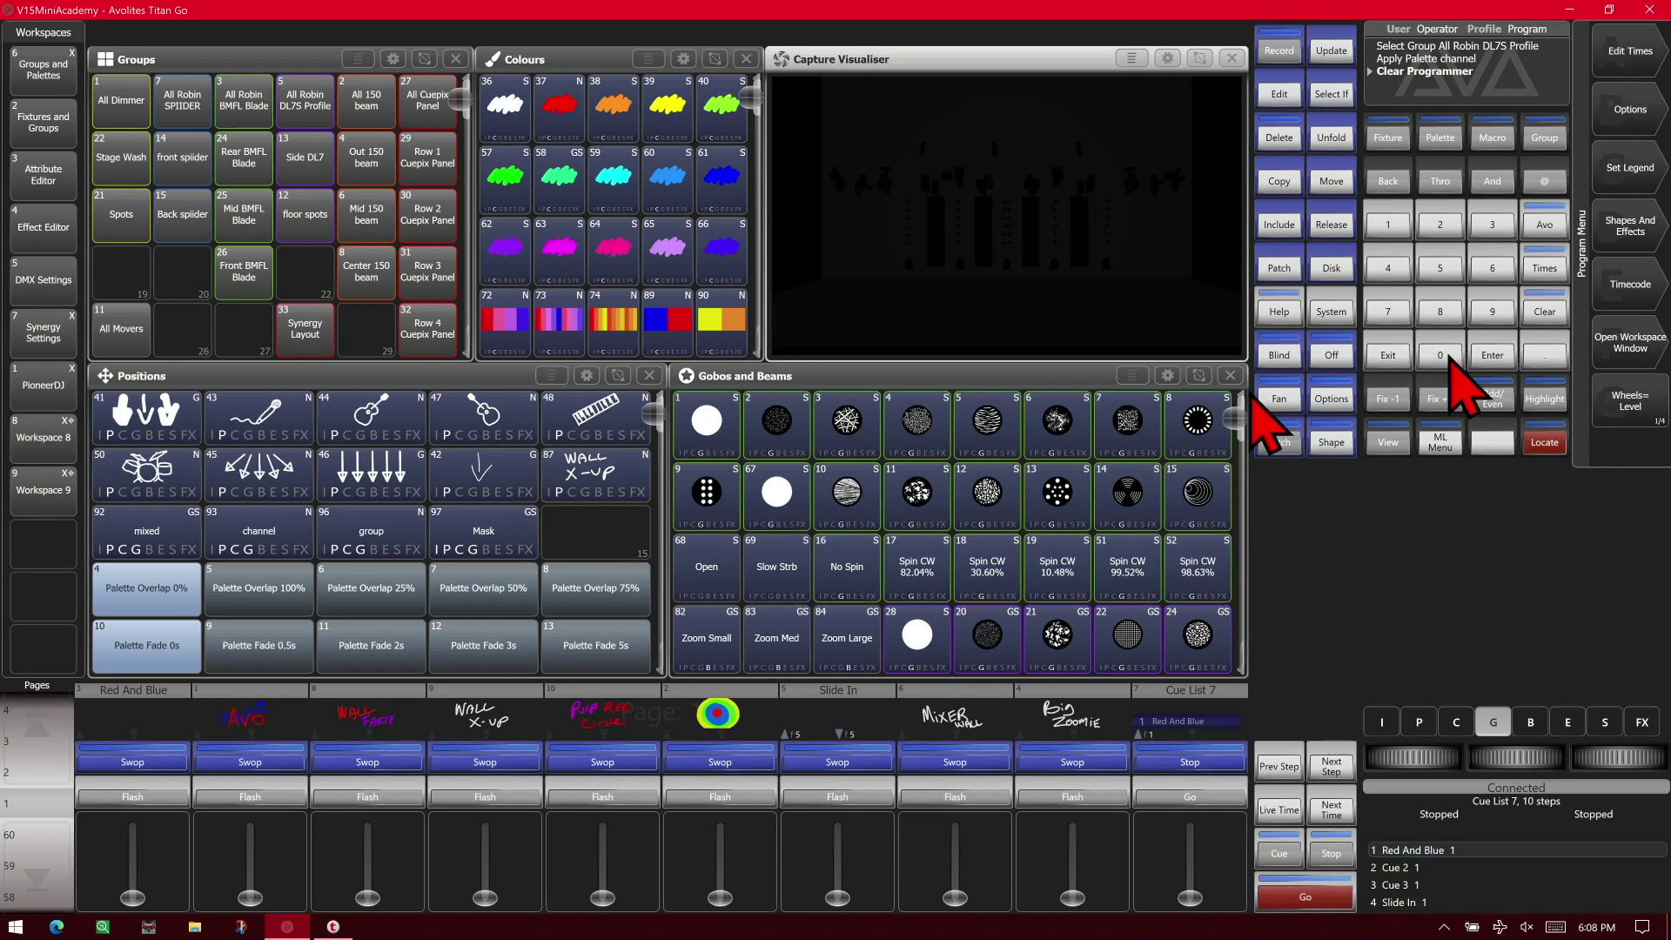
Recall the "group" palette on the All Robin DL7S Profile group, examine its position, colour and gobo attributes, and clear the programmer
click(306, 104)
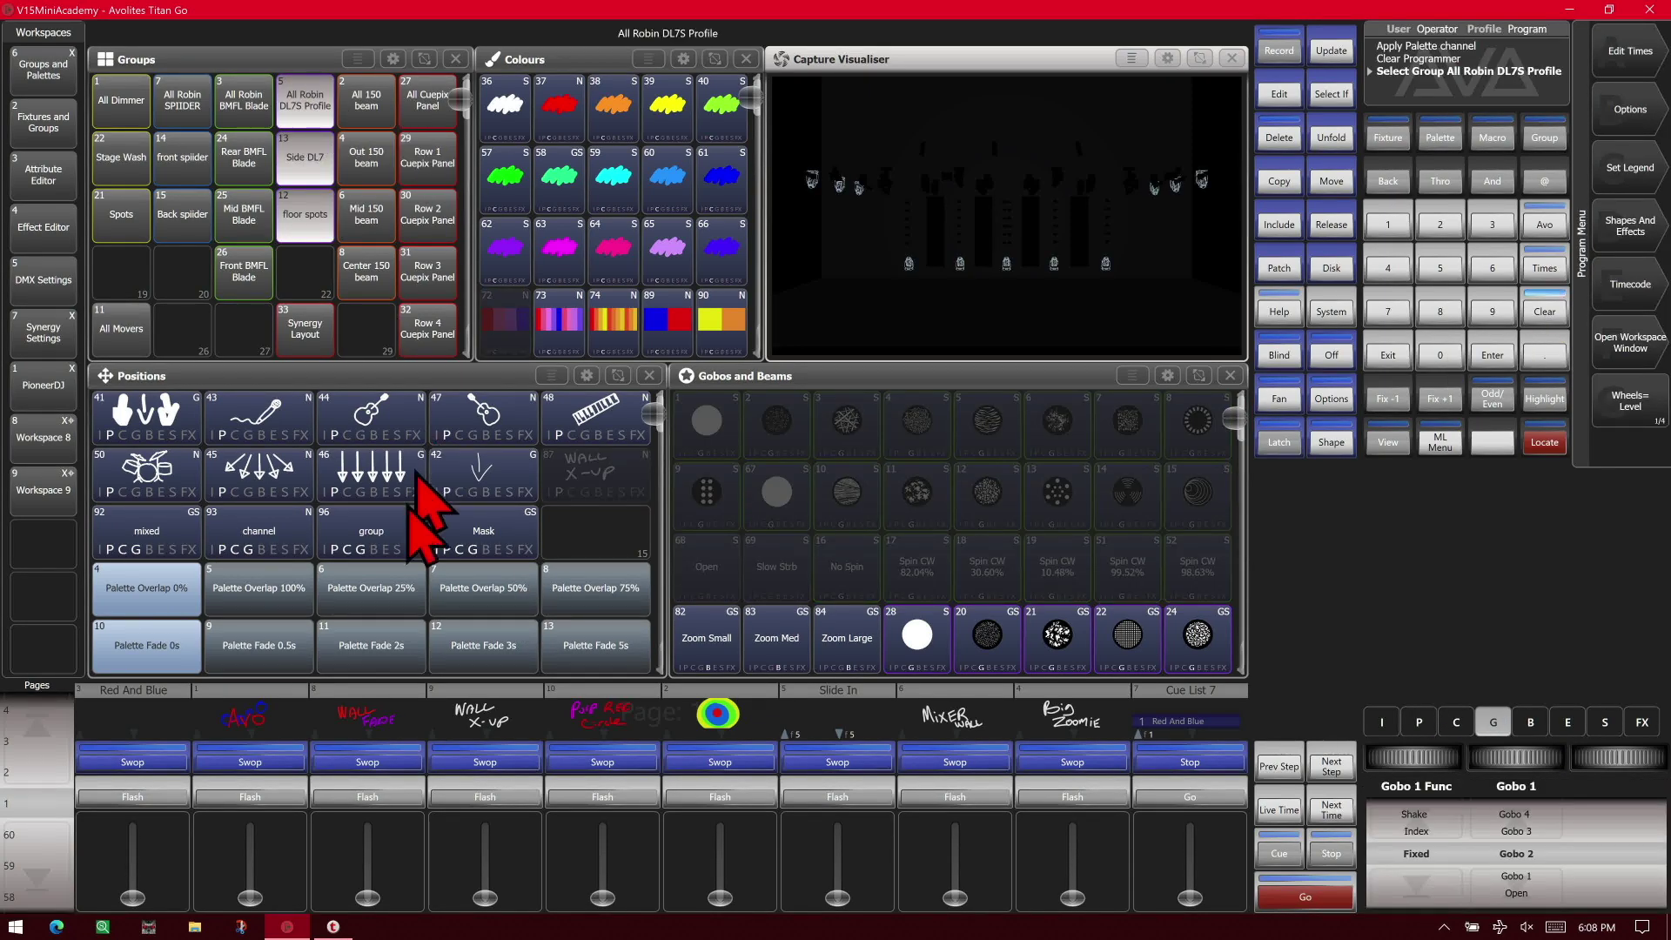
click(364, 549)
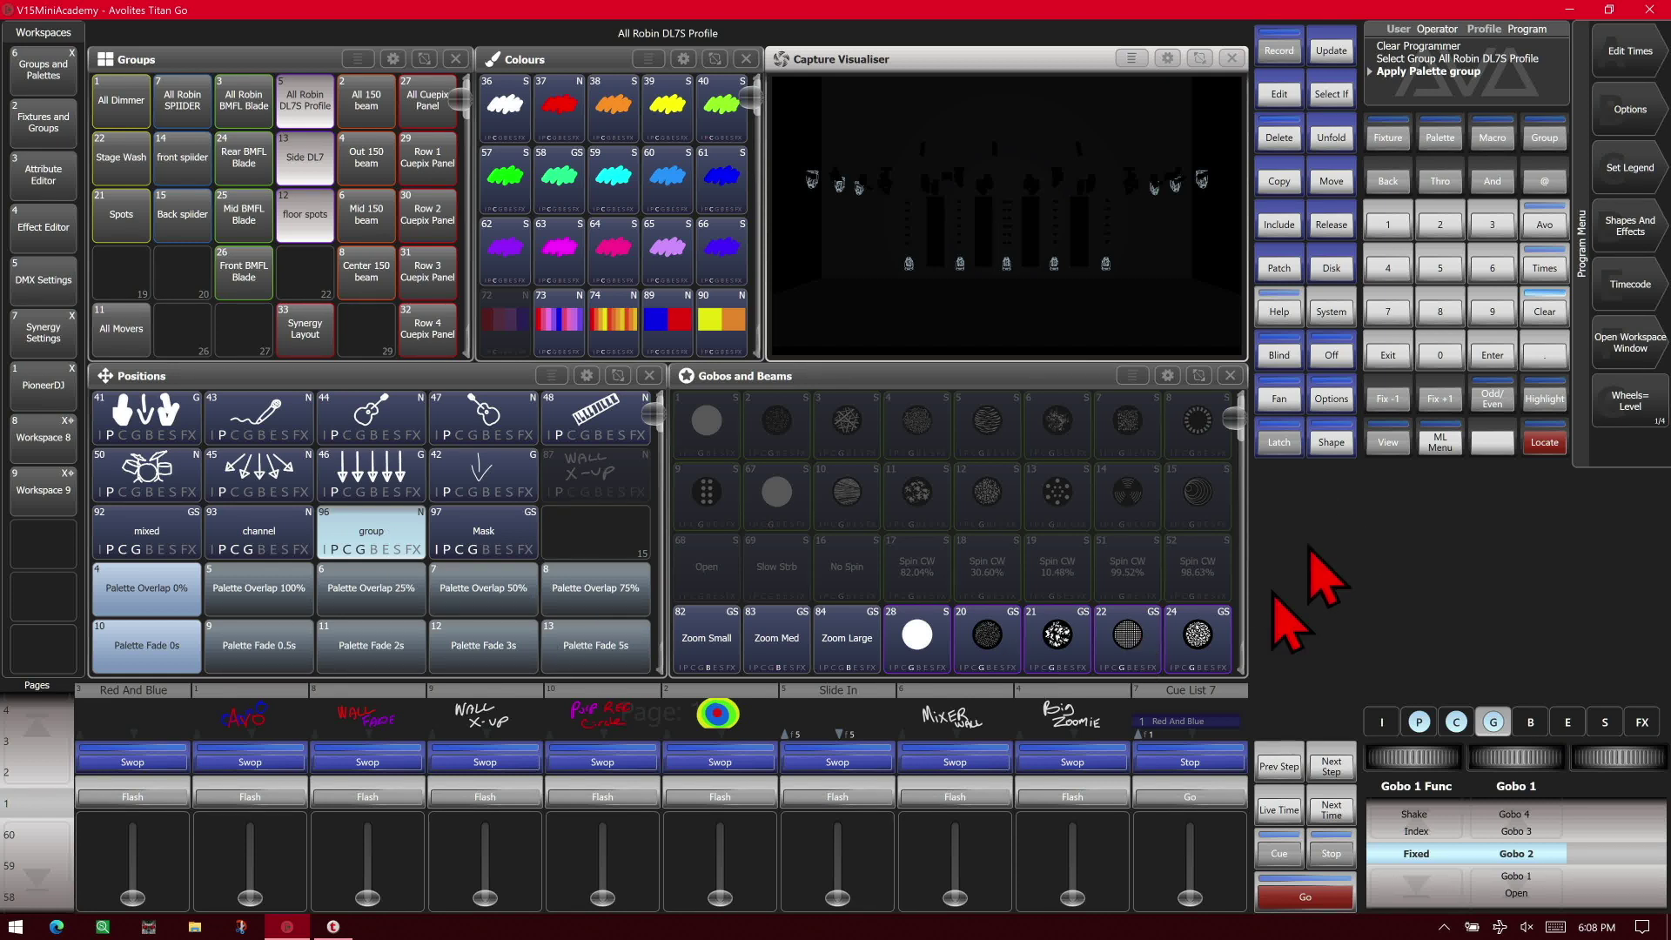
click(1419, 722)
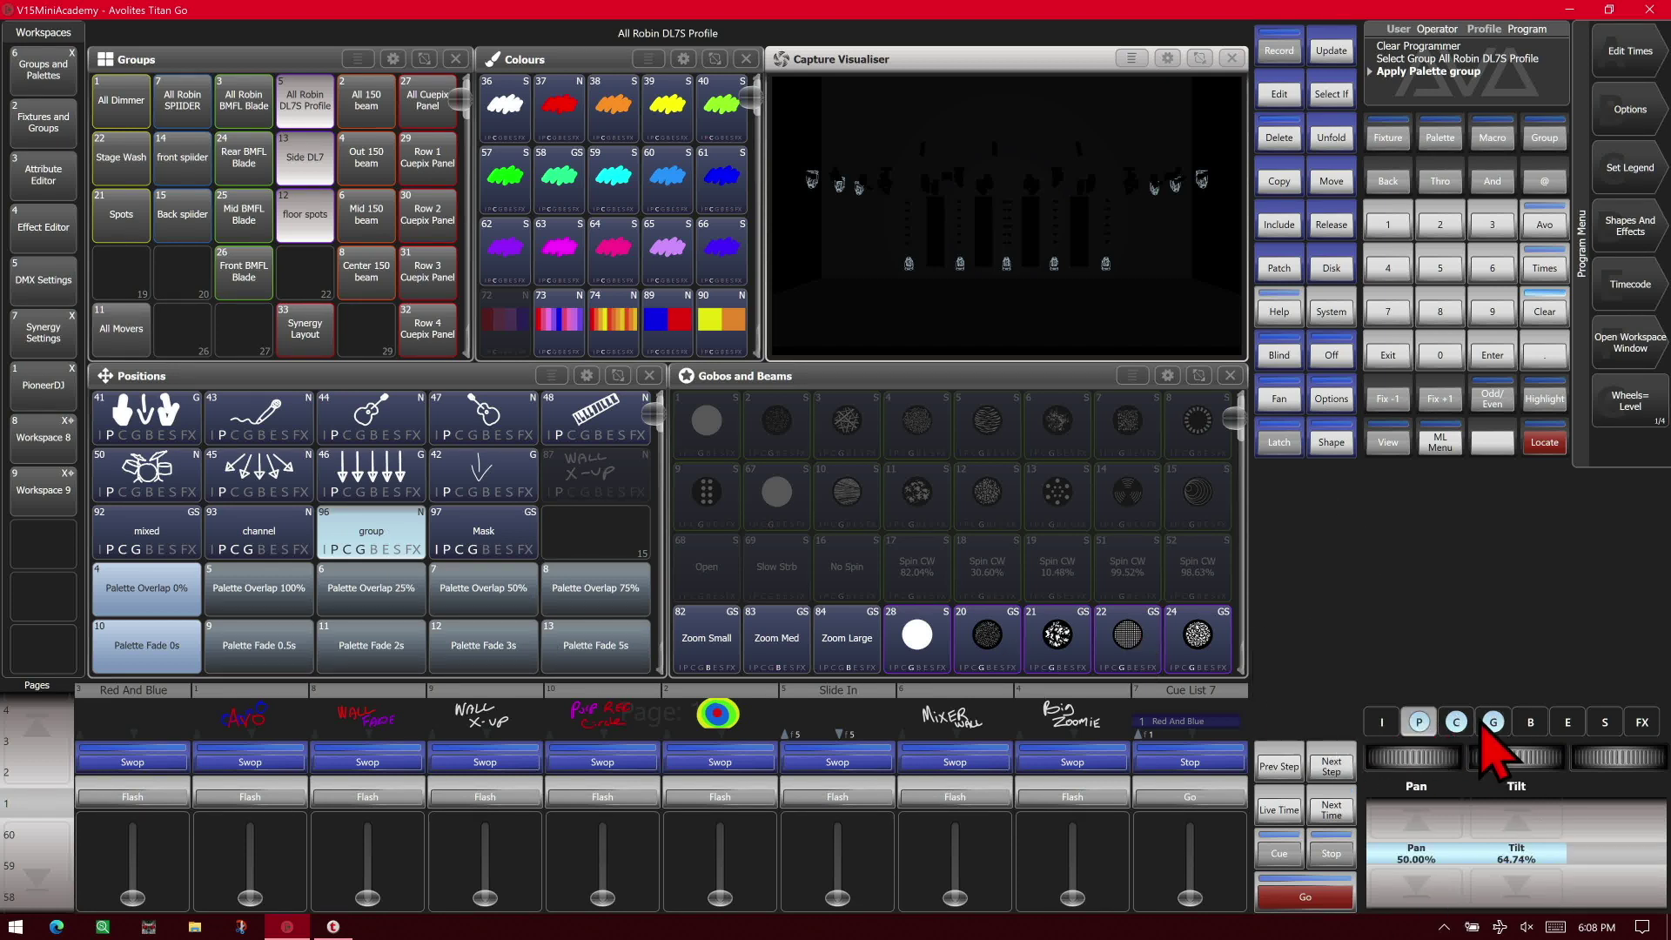
click(1457, 723)
click(1456, 722)
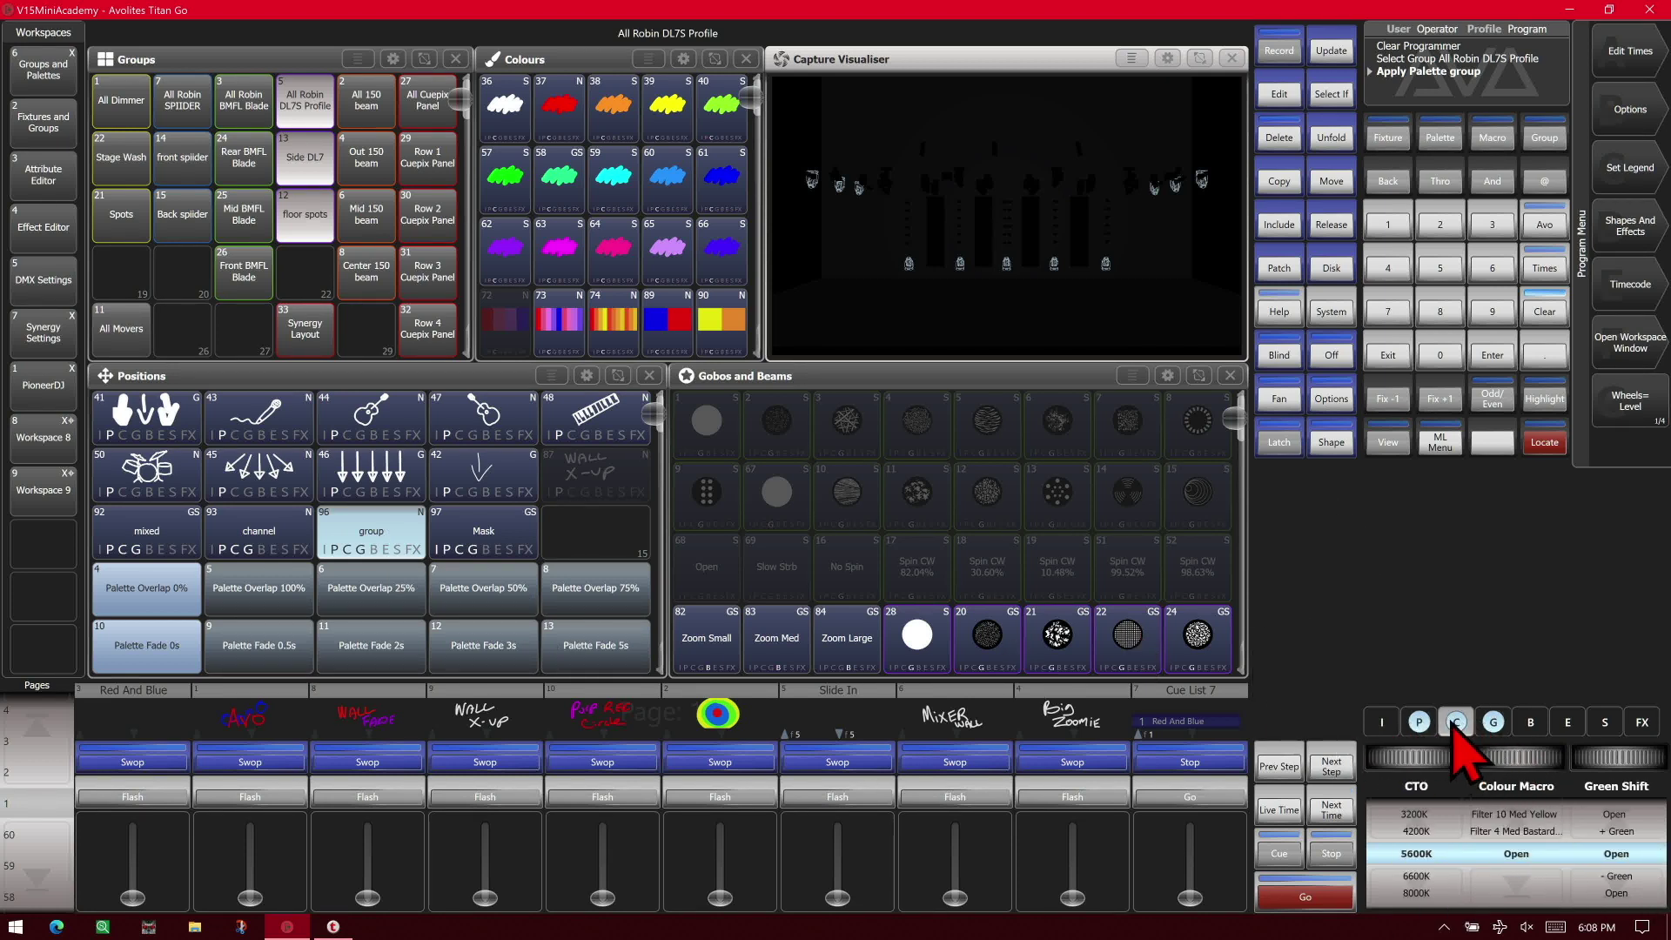
click(1492, 724)
click(1494, 729)
click(1491, 726)
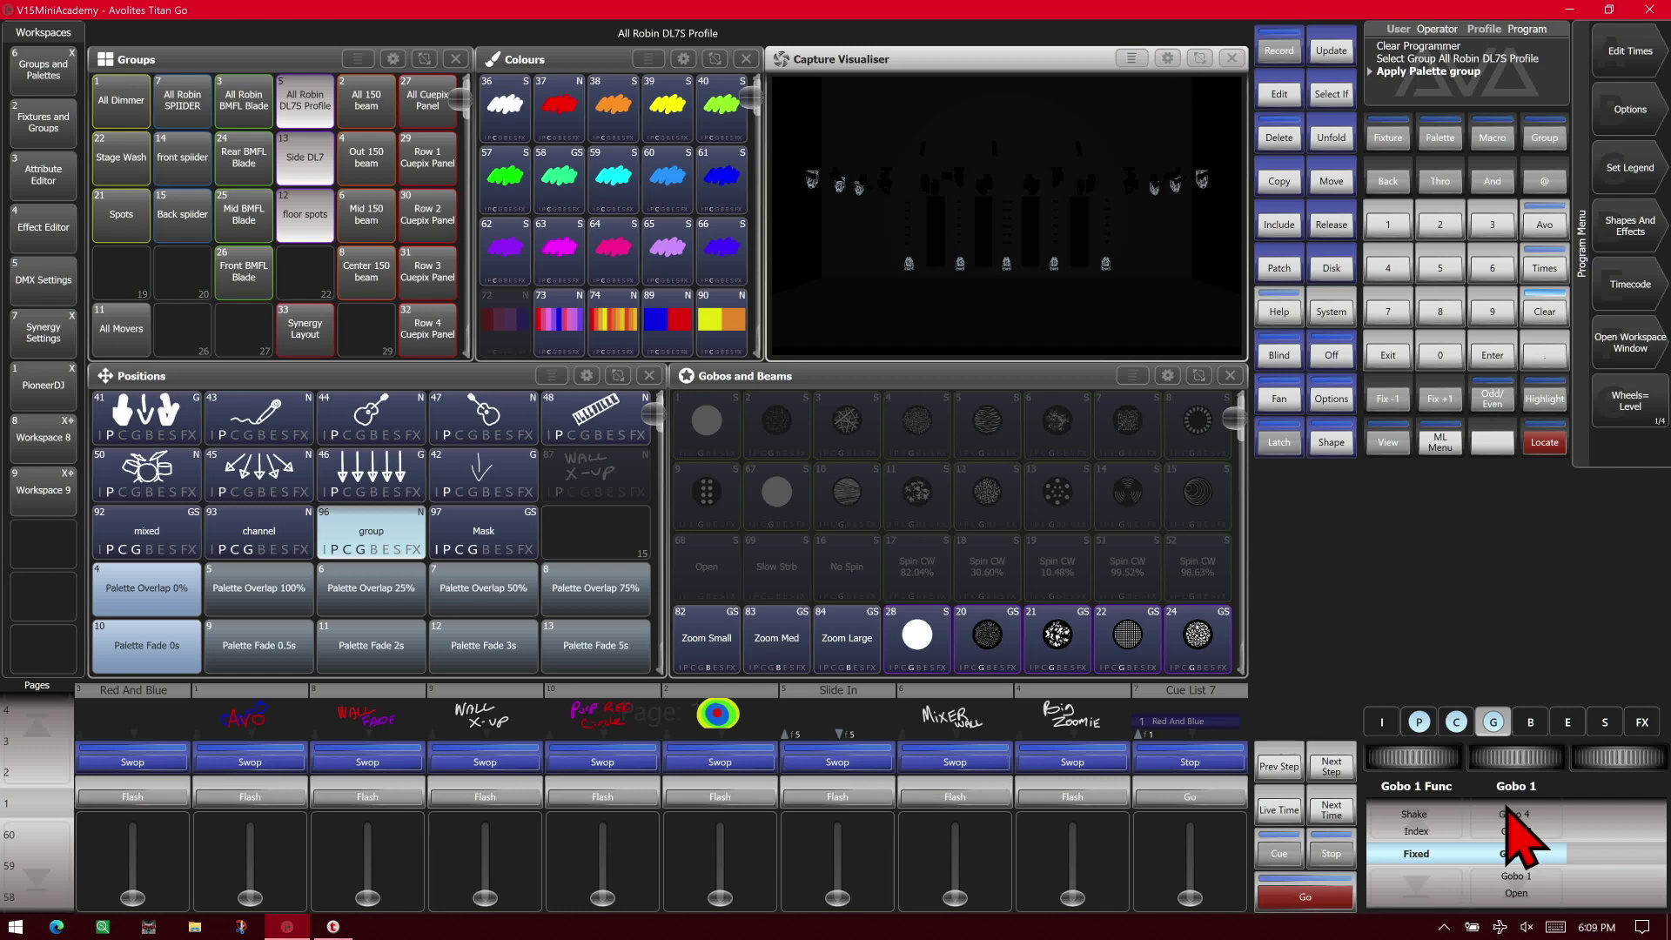
click(1545, 314)
Recall the "Mask" palette on the All Robin DL7S Profile group and examine its intensity, colour and gobo attributes
click(305, 120)
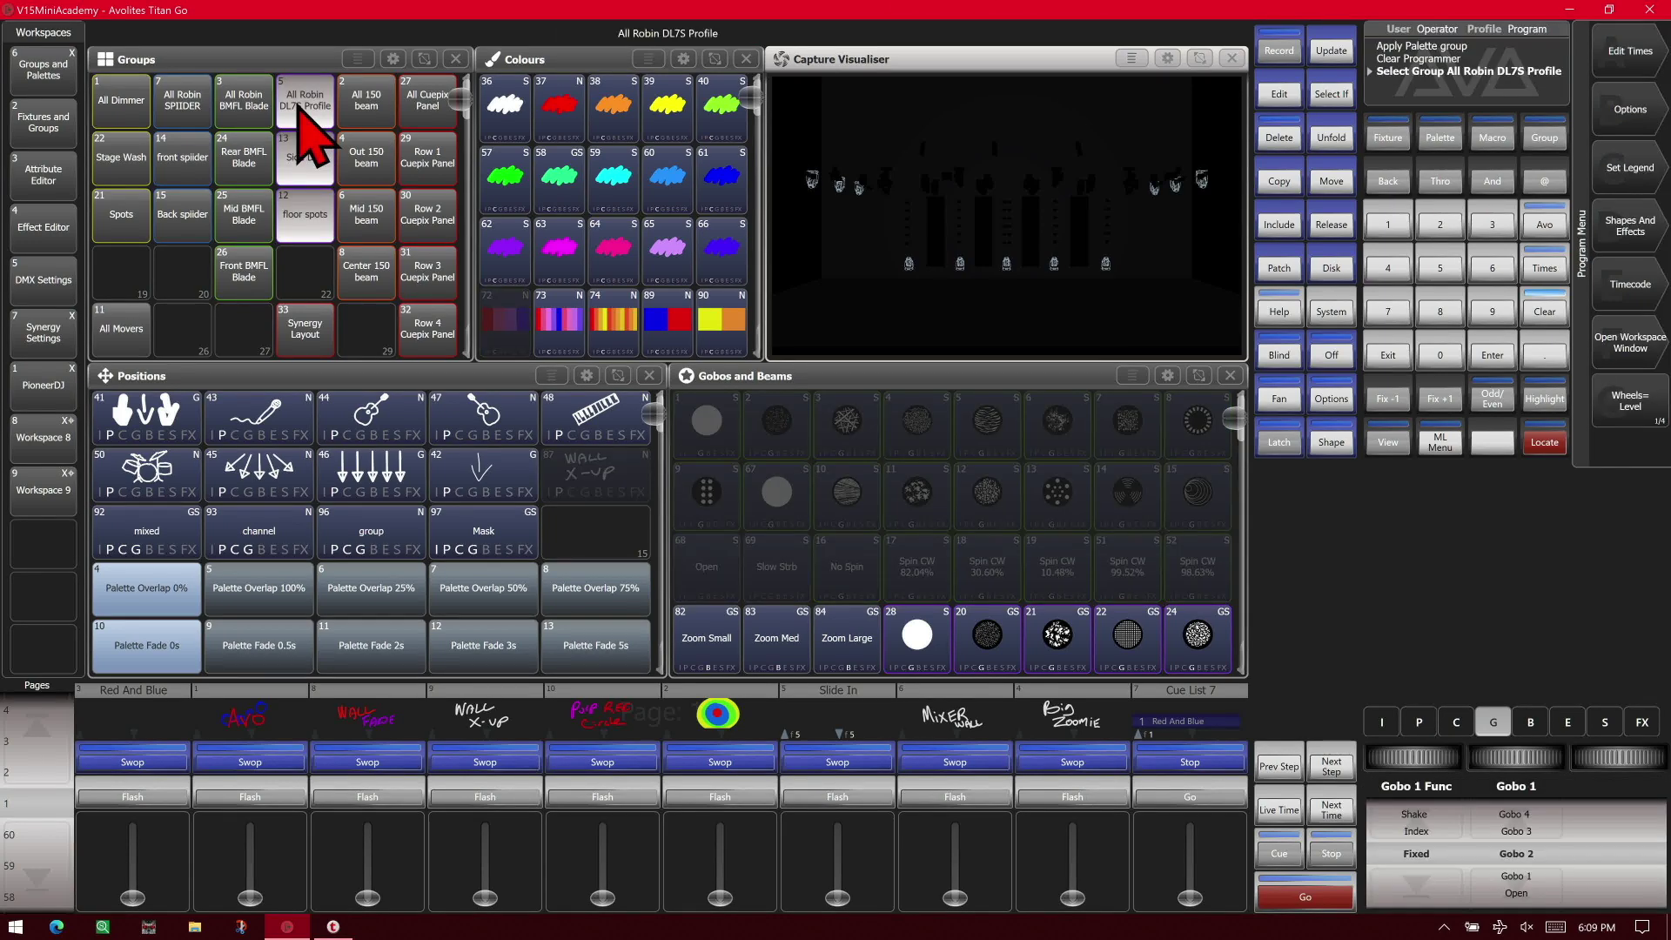
click(502, 533)
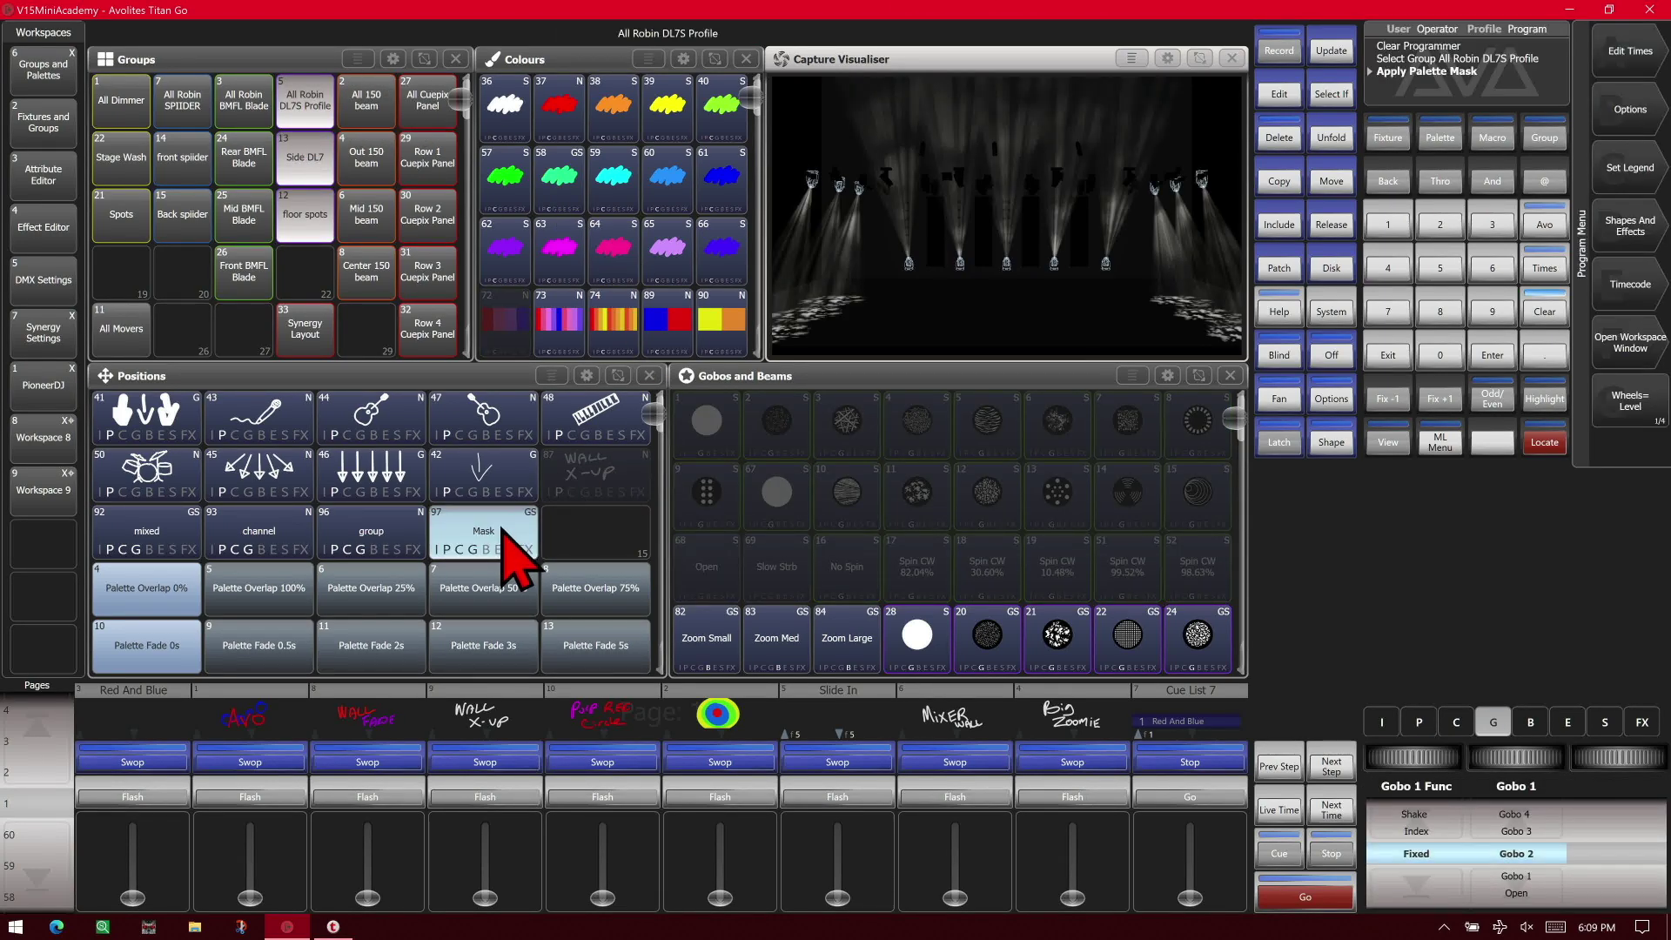
click(1382, 721)
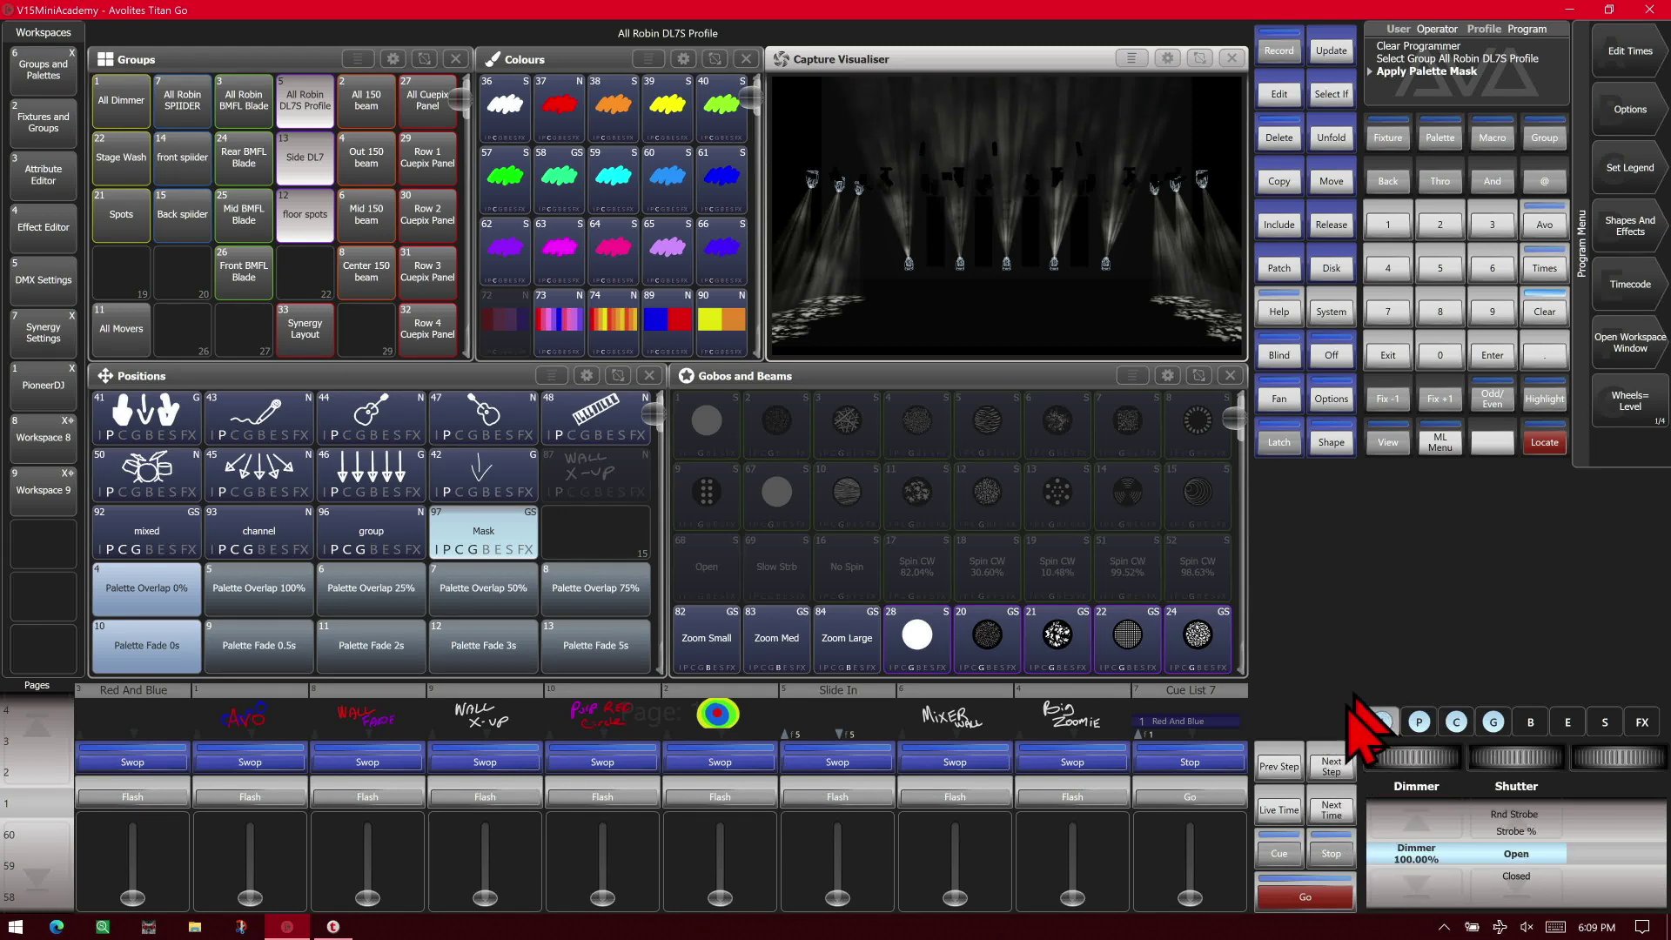
click(1456, 722)
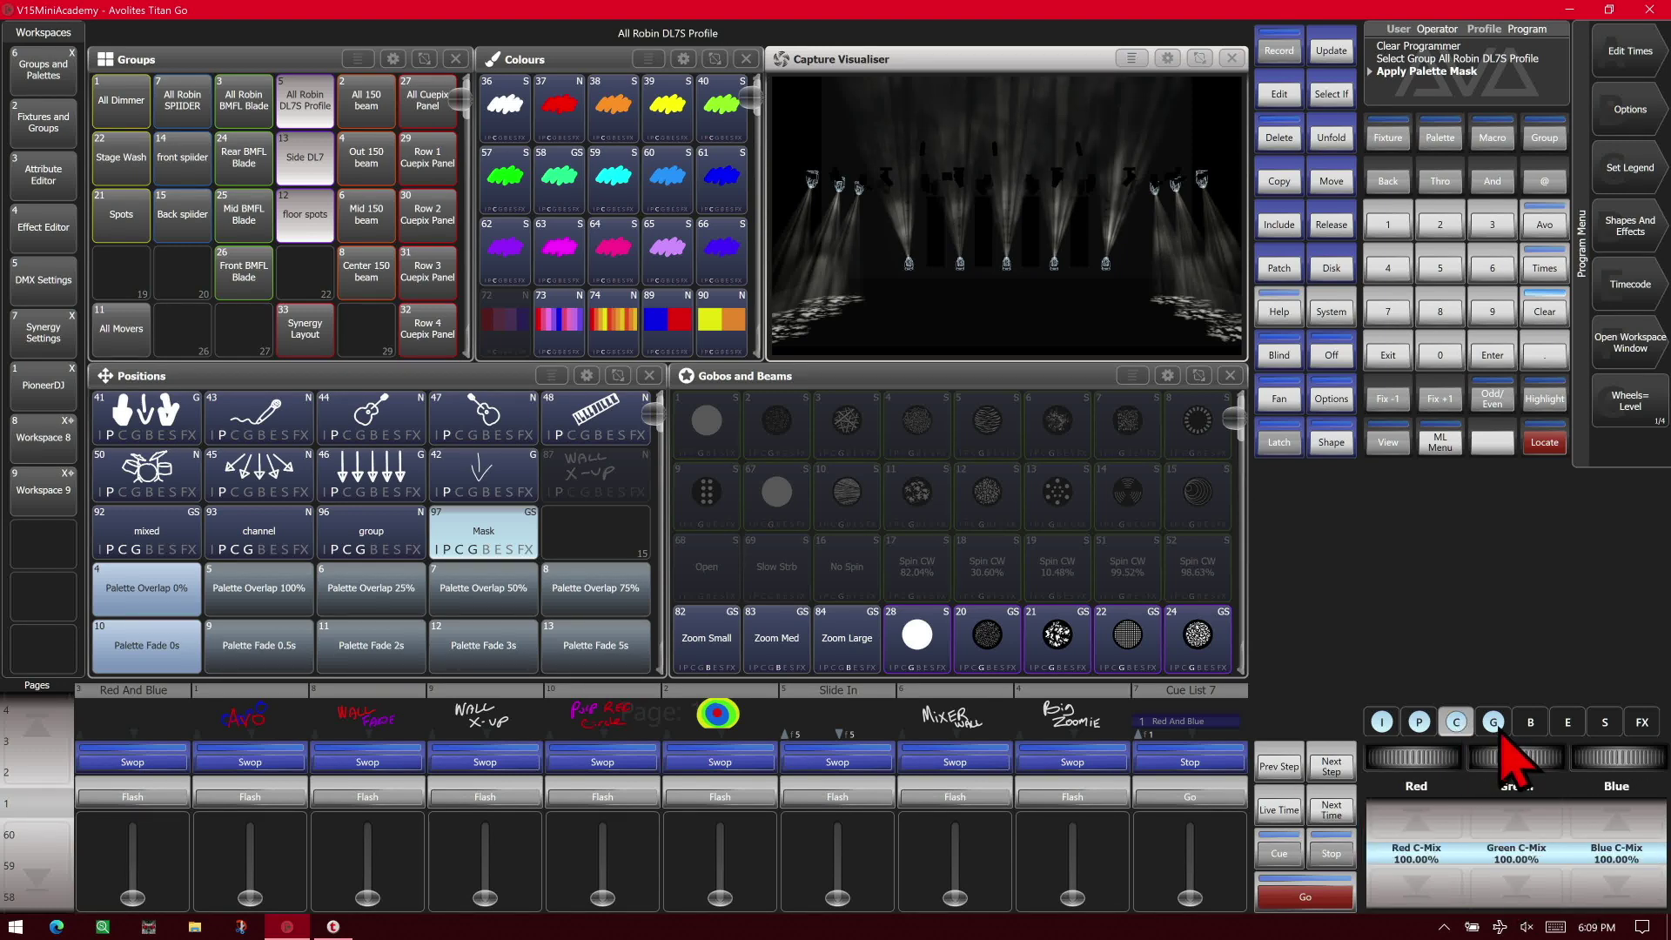
click(1498, 728)
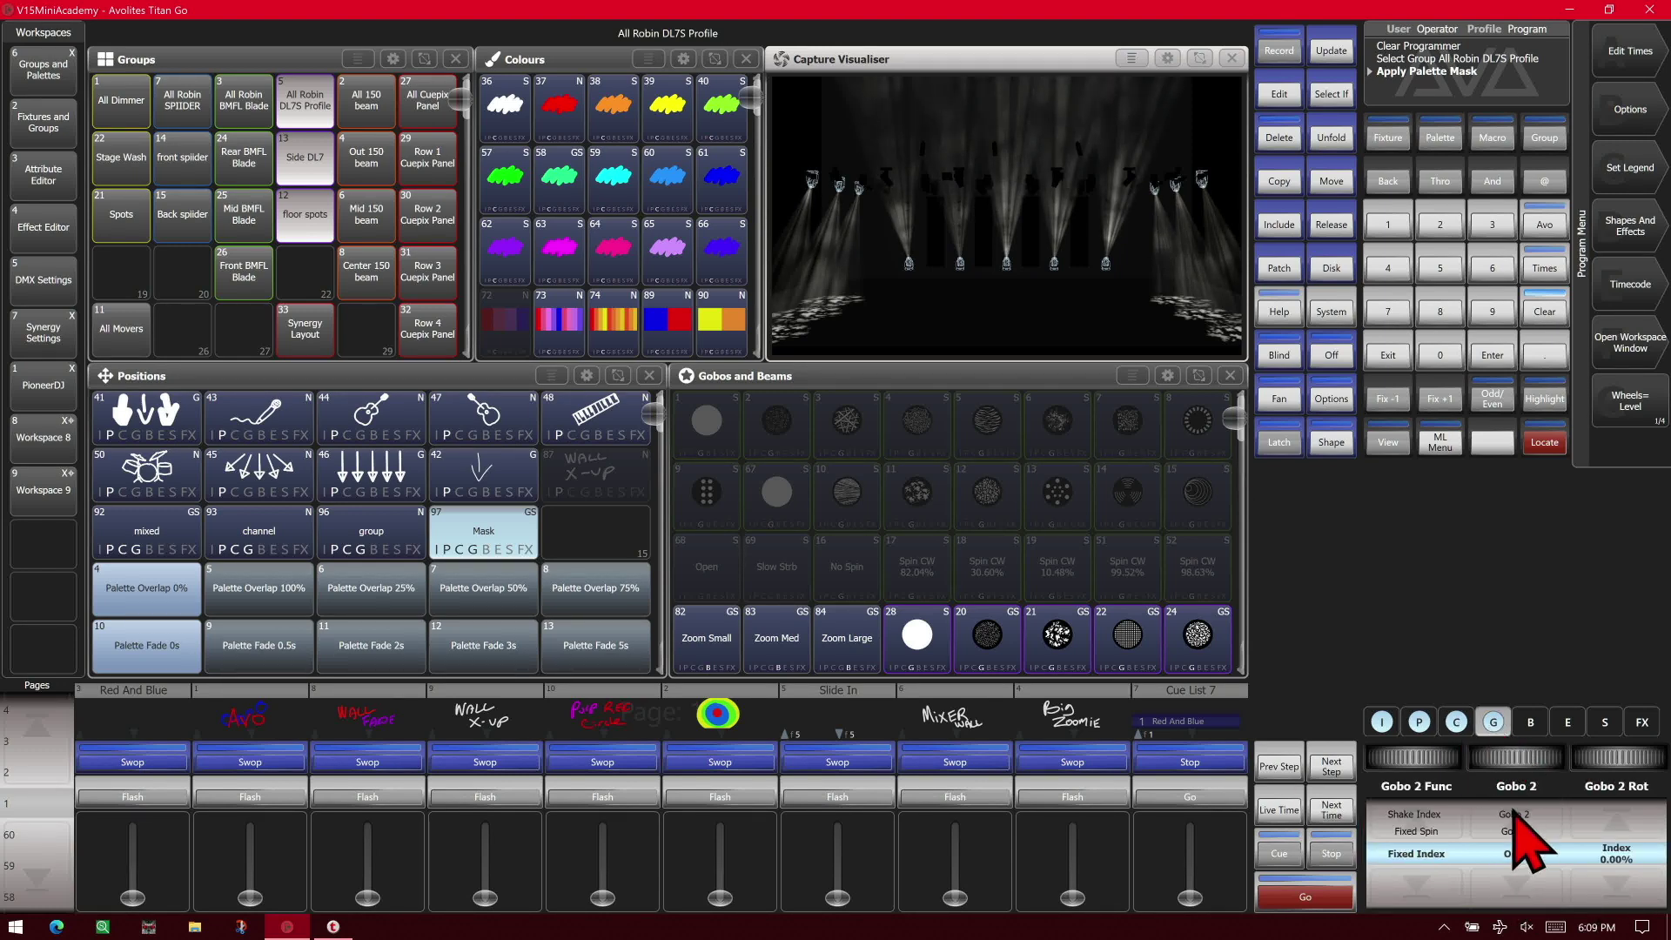